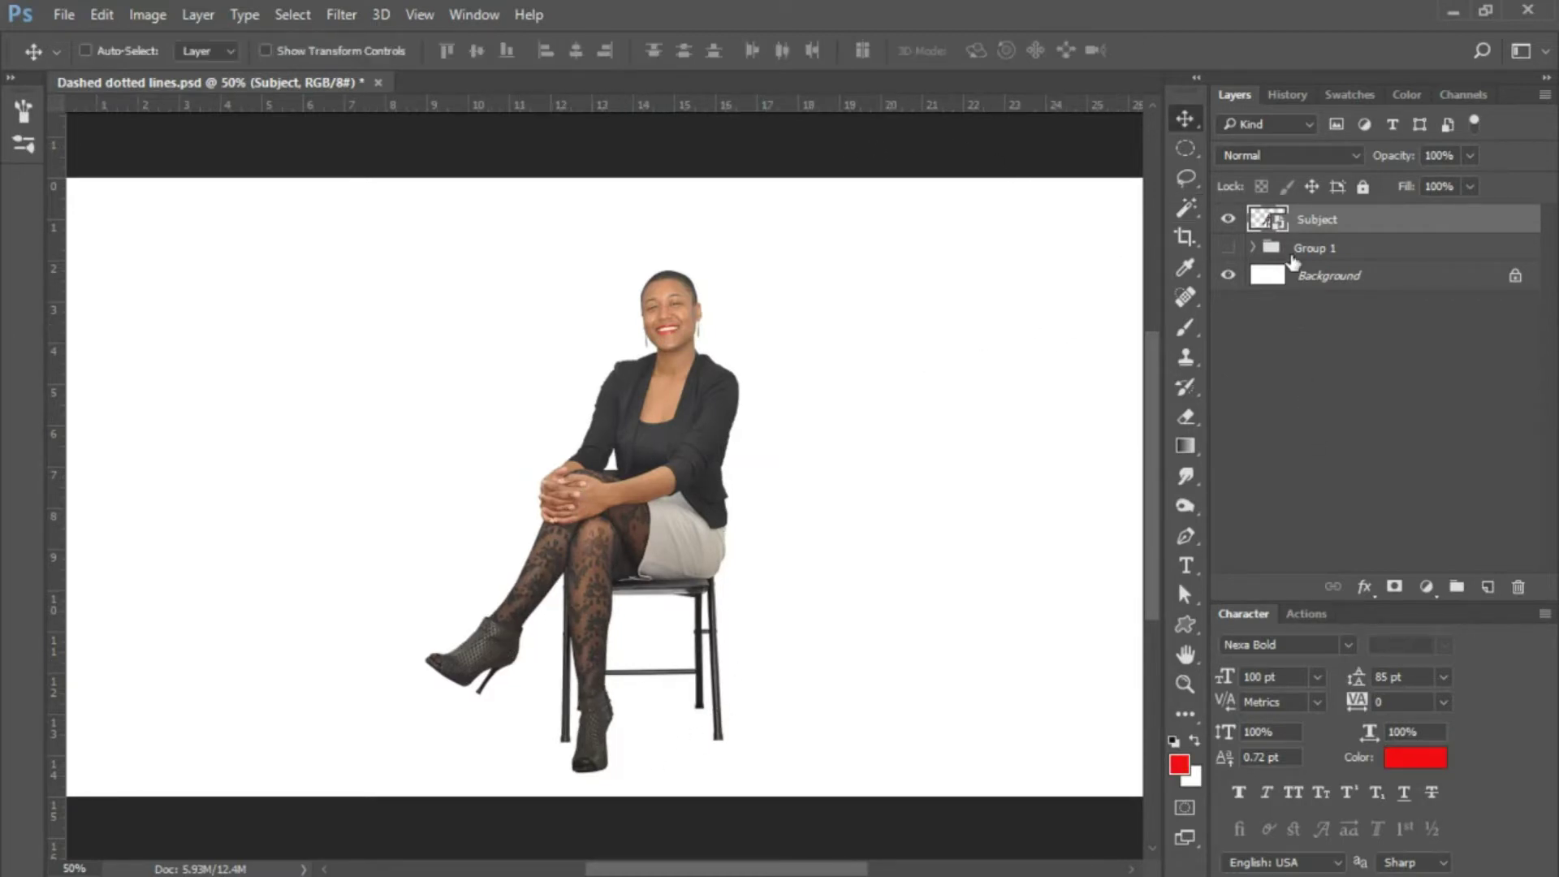
Load the Subject layer as a selection of the woman and chair and expand it by 20 pixels
key("ctrl")
left_click(1273, 221, "ctrl")
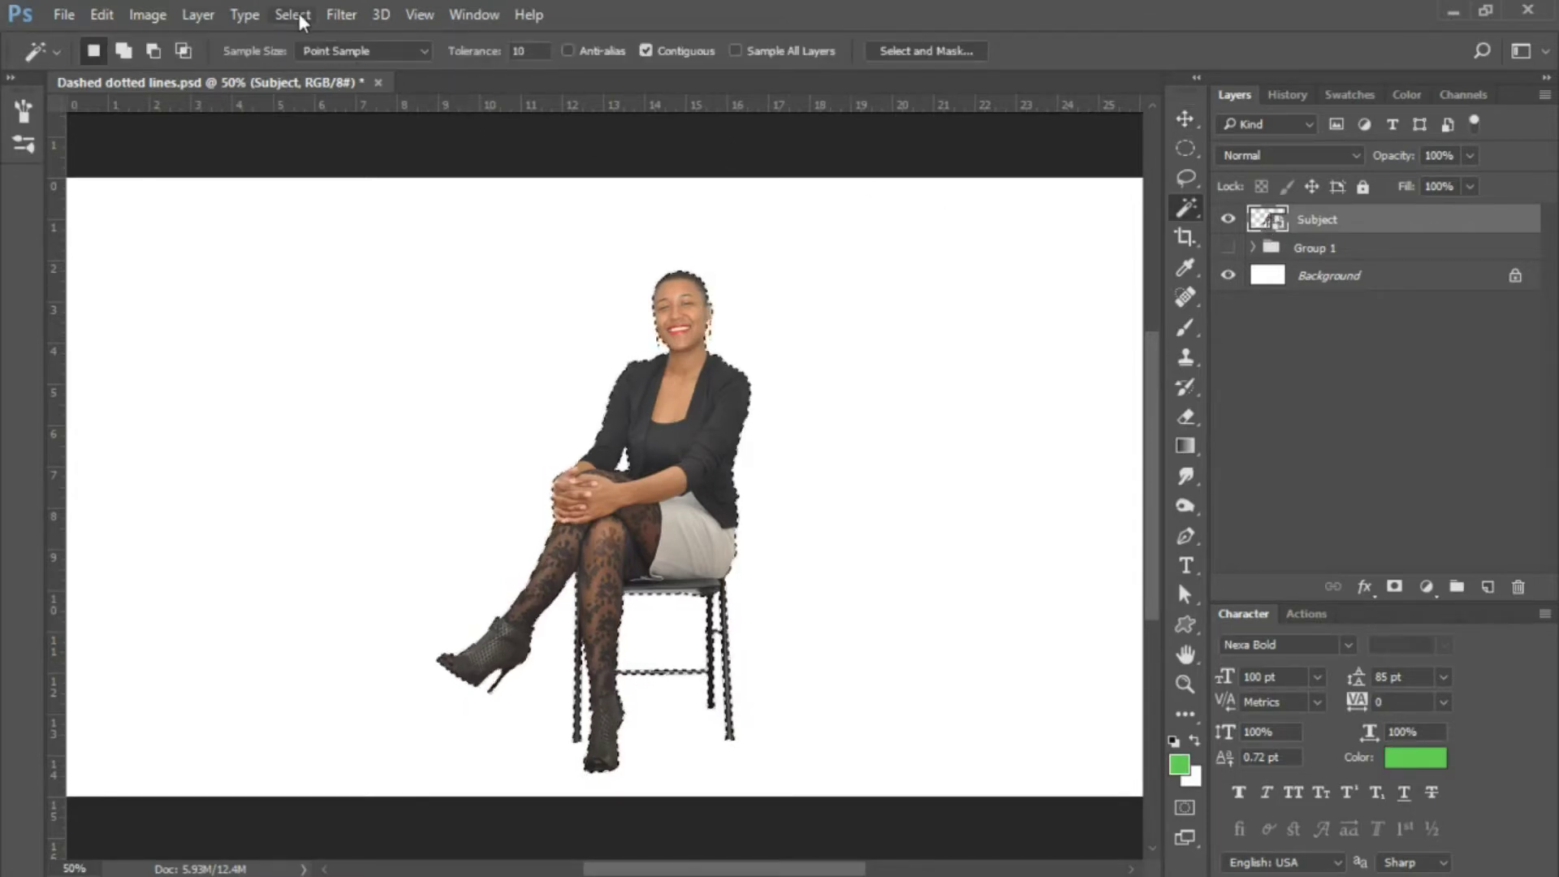
left_click(293, 14)
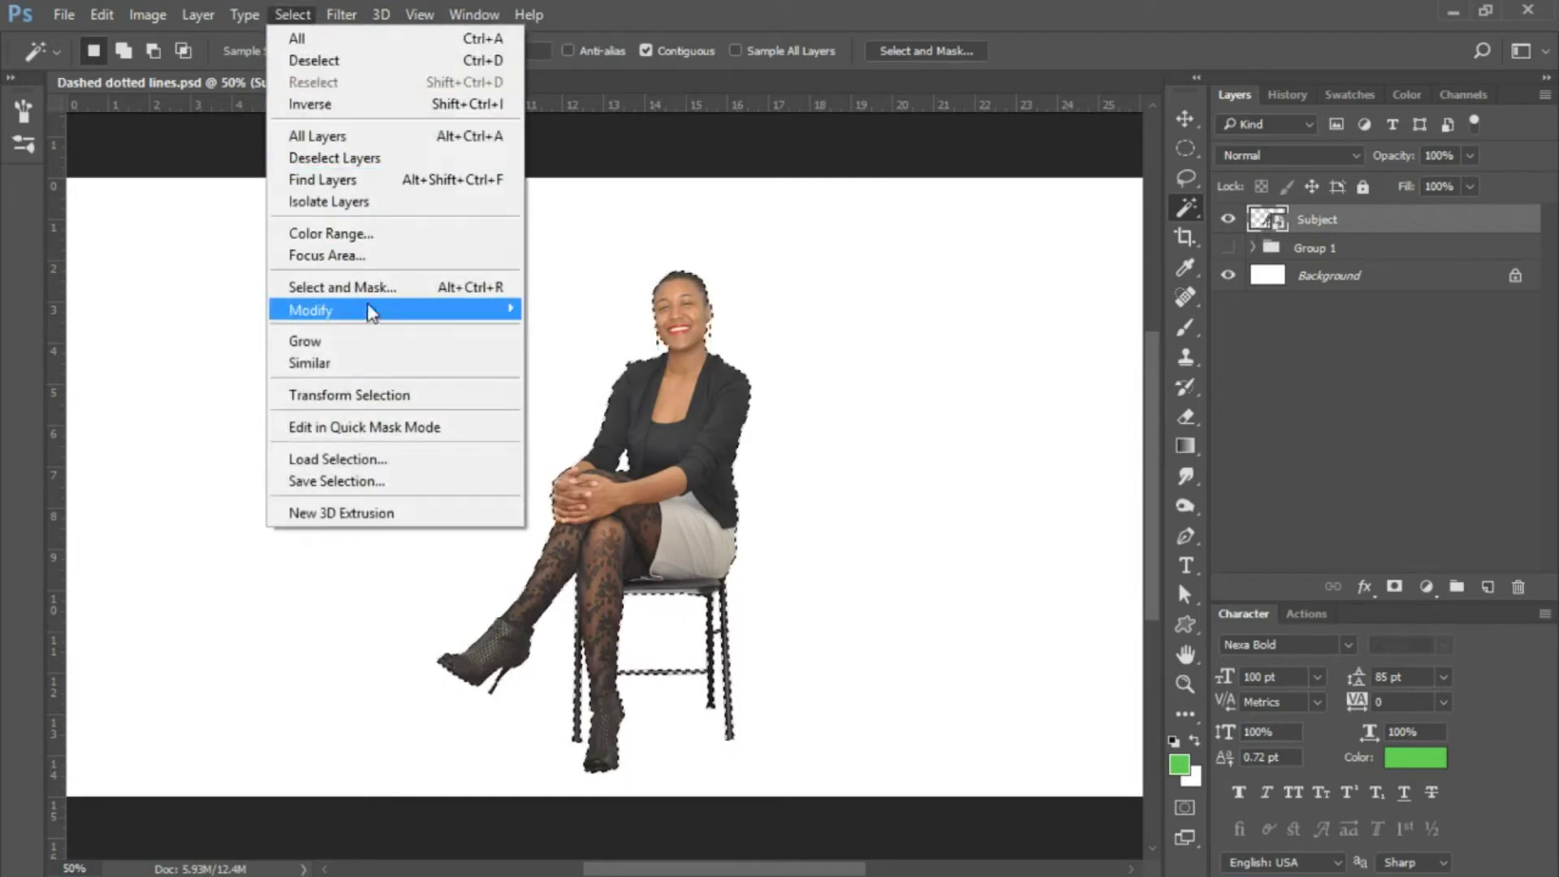
mouse_move(374, 316)
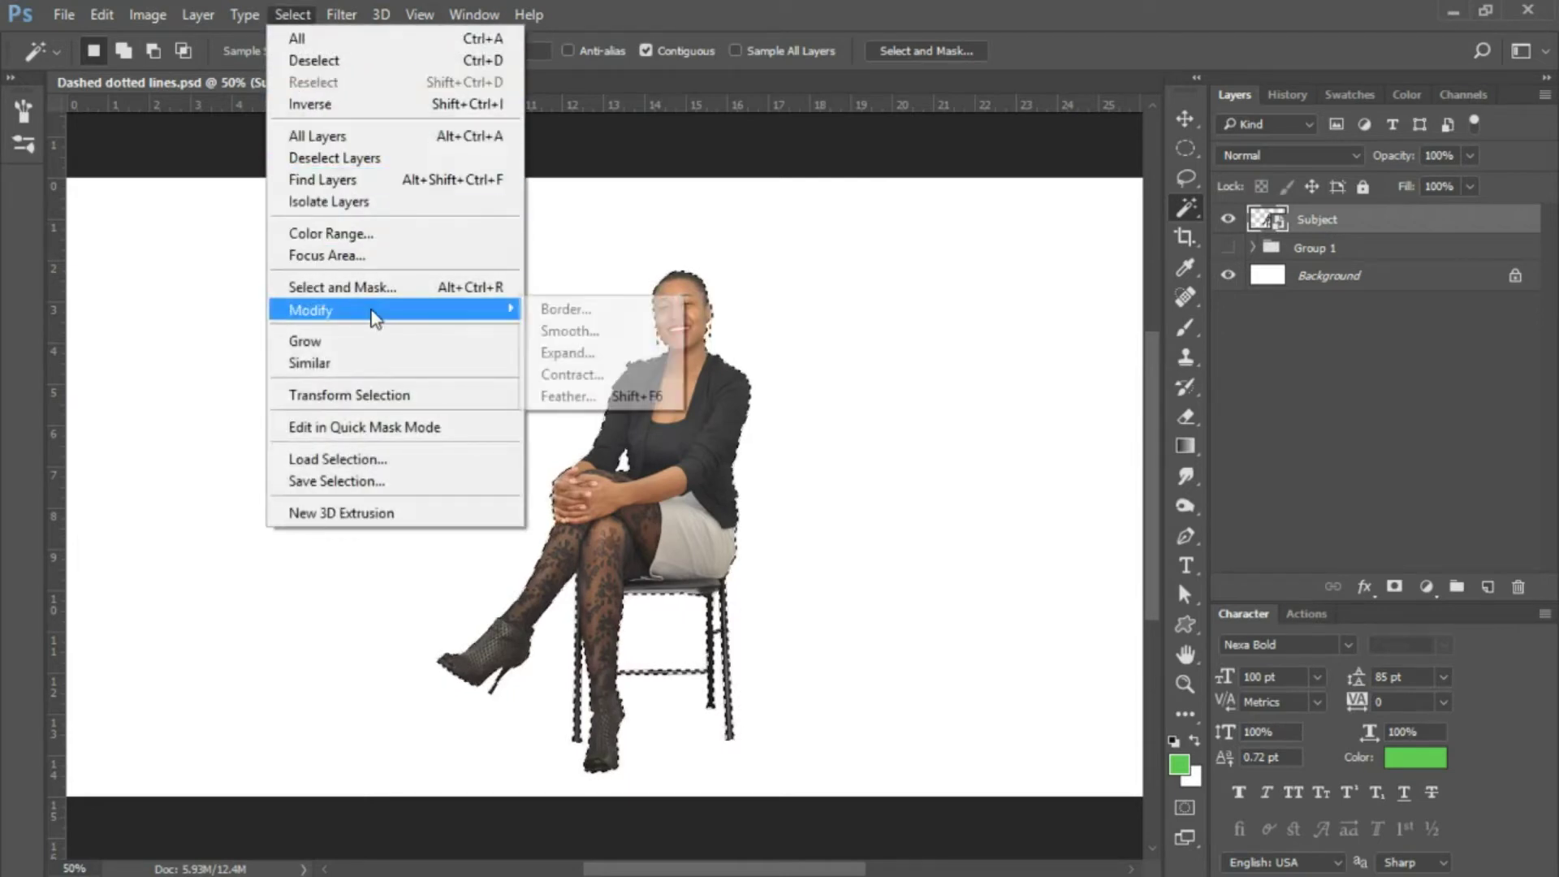
left_click(578, 352)
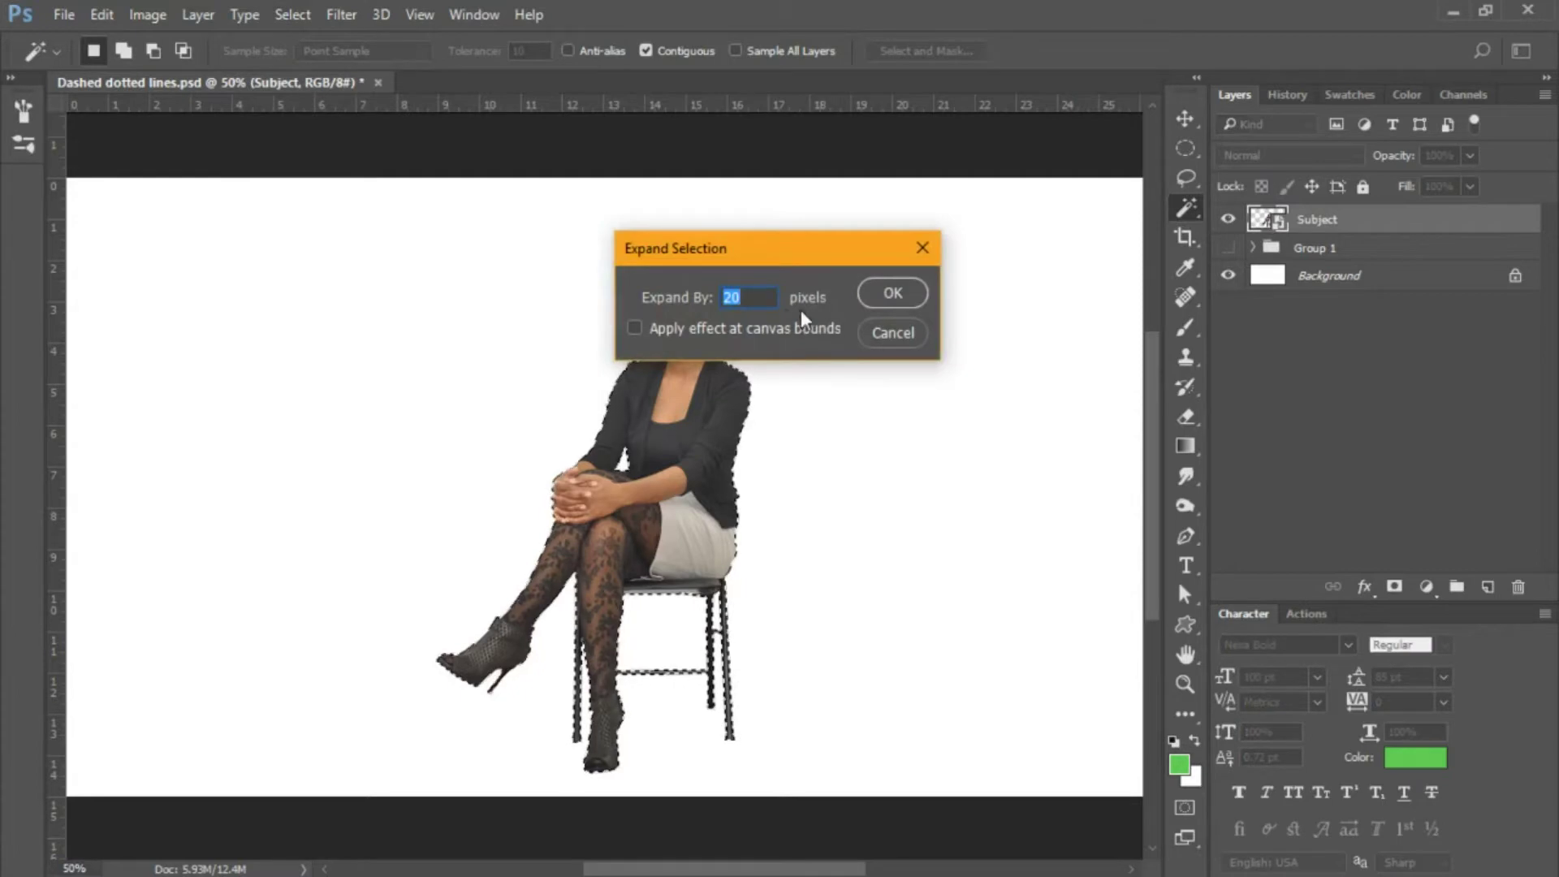
left_click(879, 287)
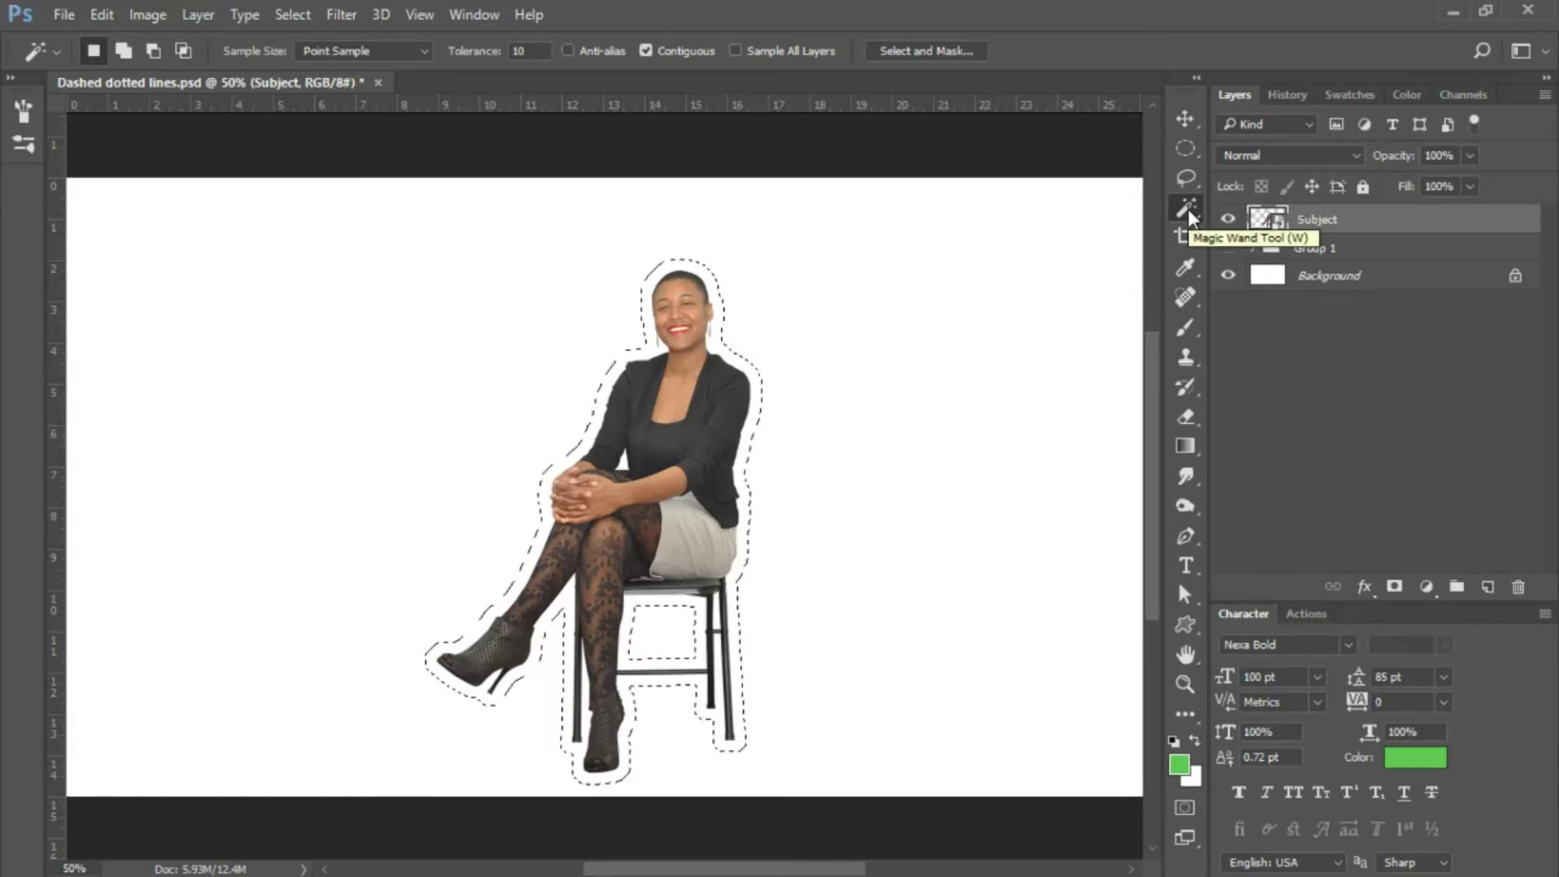
Convert the expanded selection into a work path with tolerance 3.0 and make it a green Shape 4 layer
right_click(751, 386)
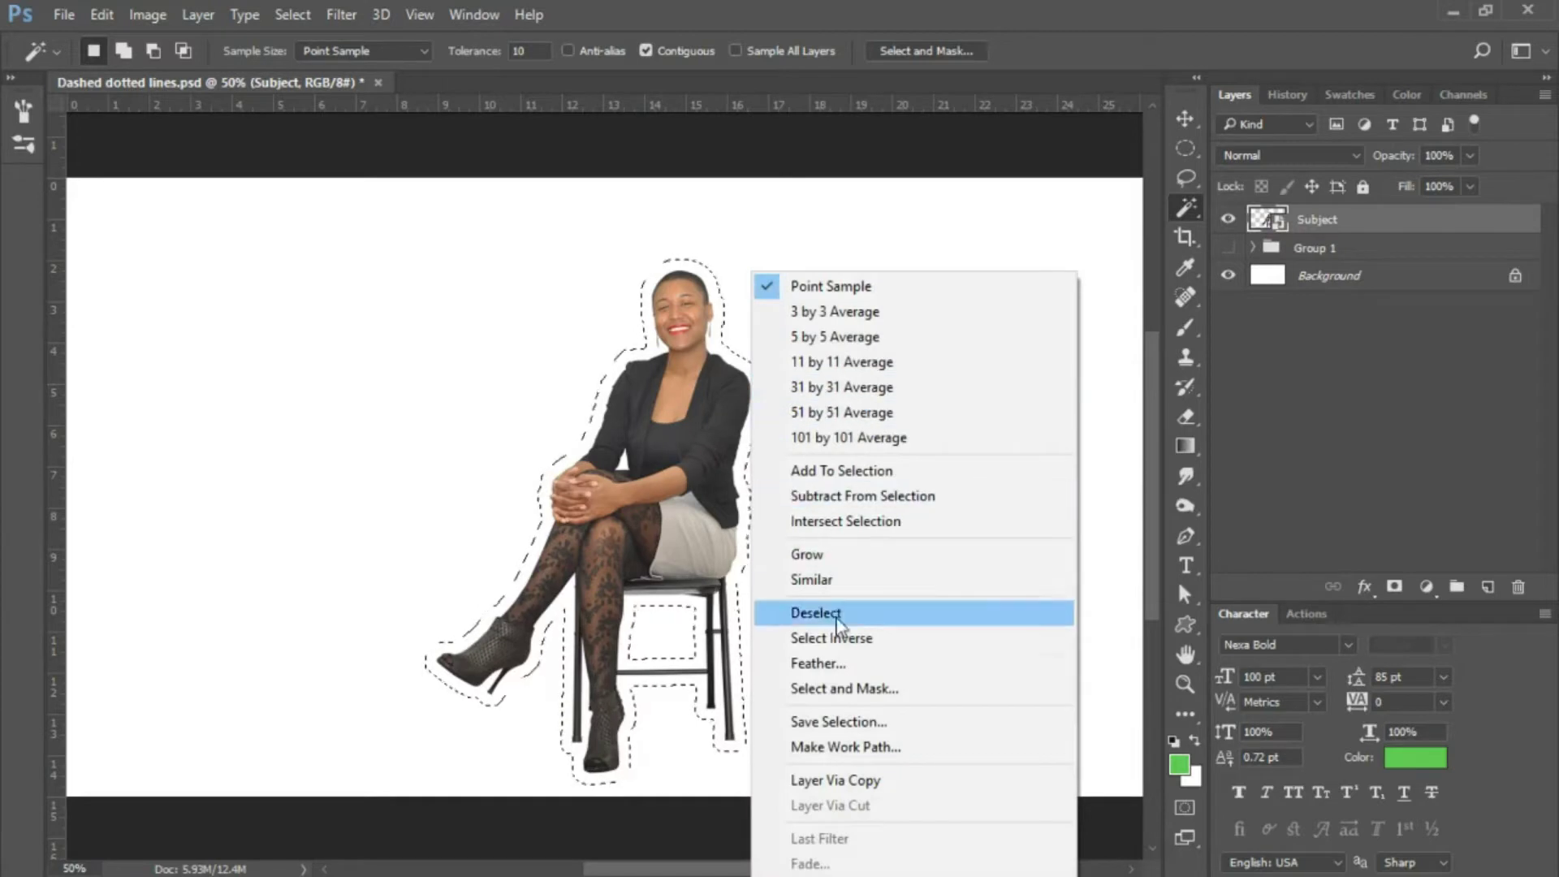
left_click(842, 747)
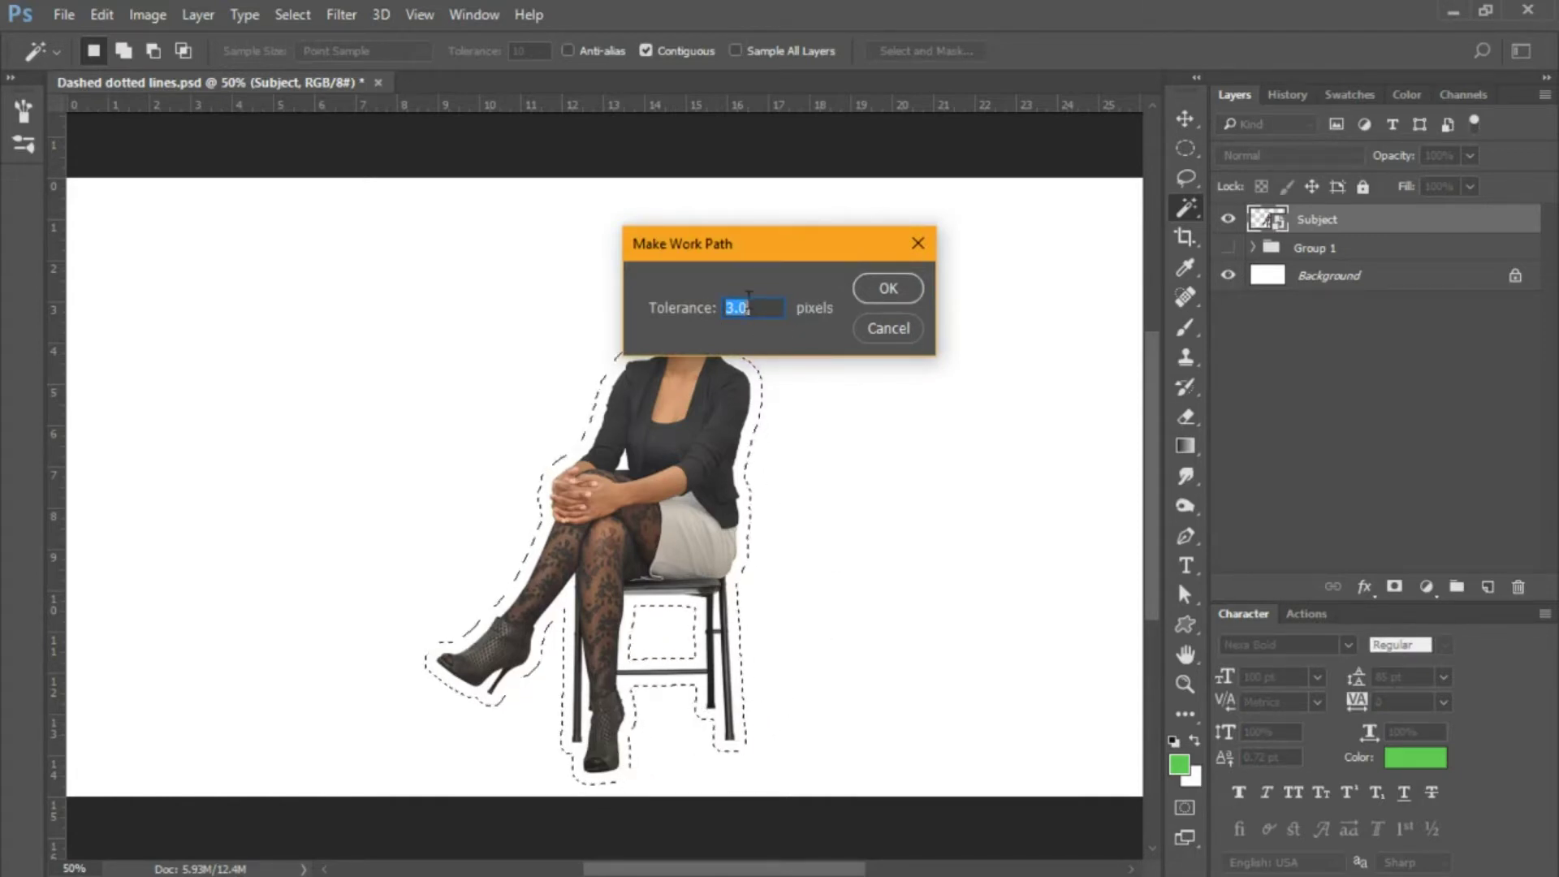
left_click(870, 286)
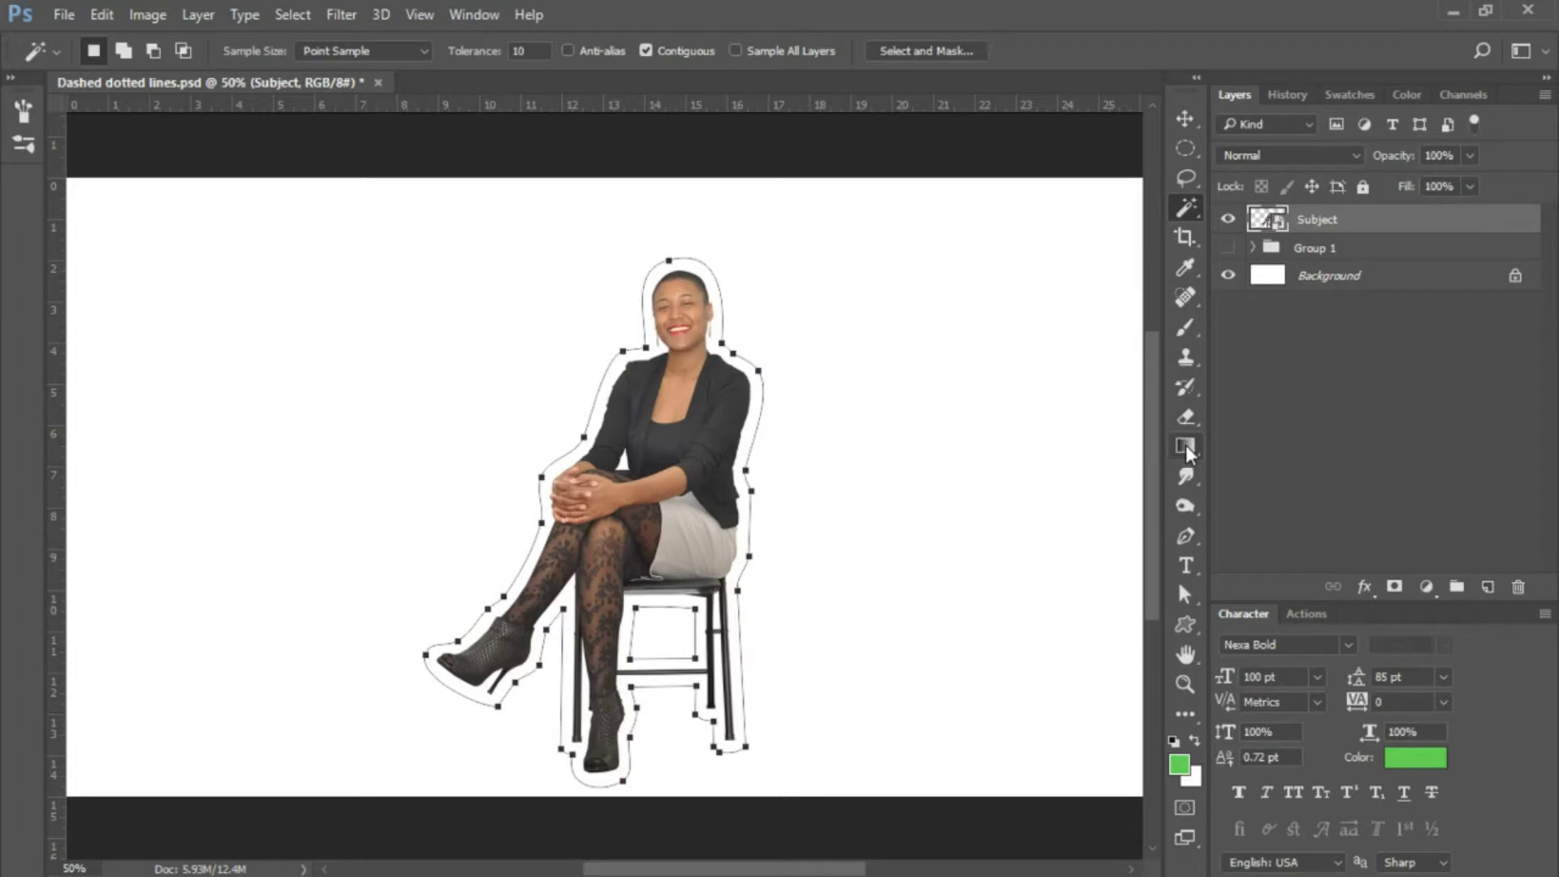
left_click(1186, 536)
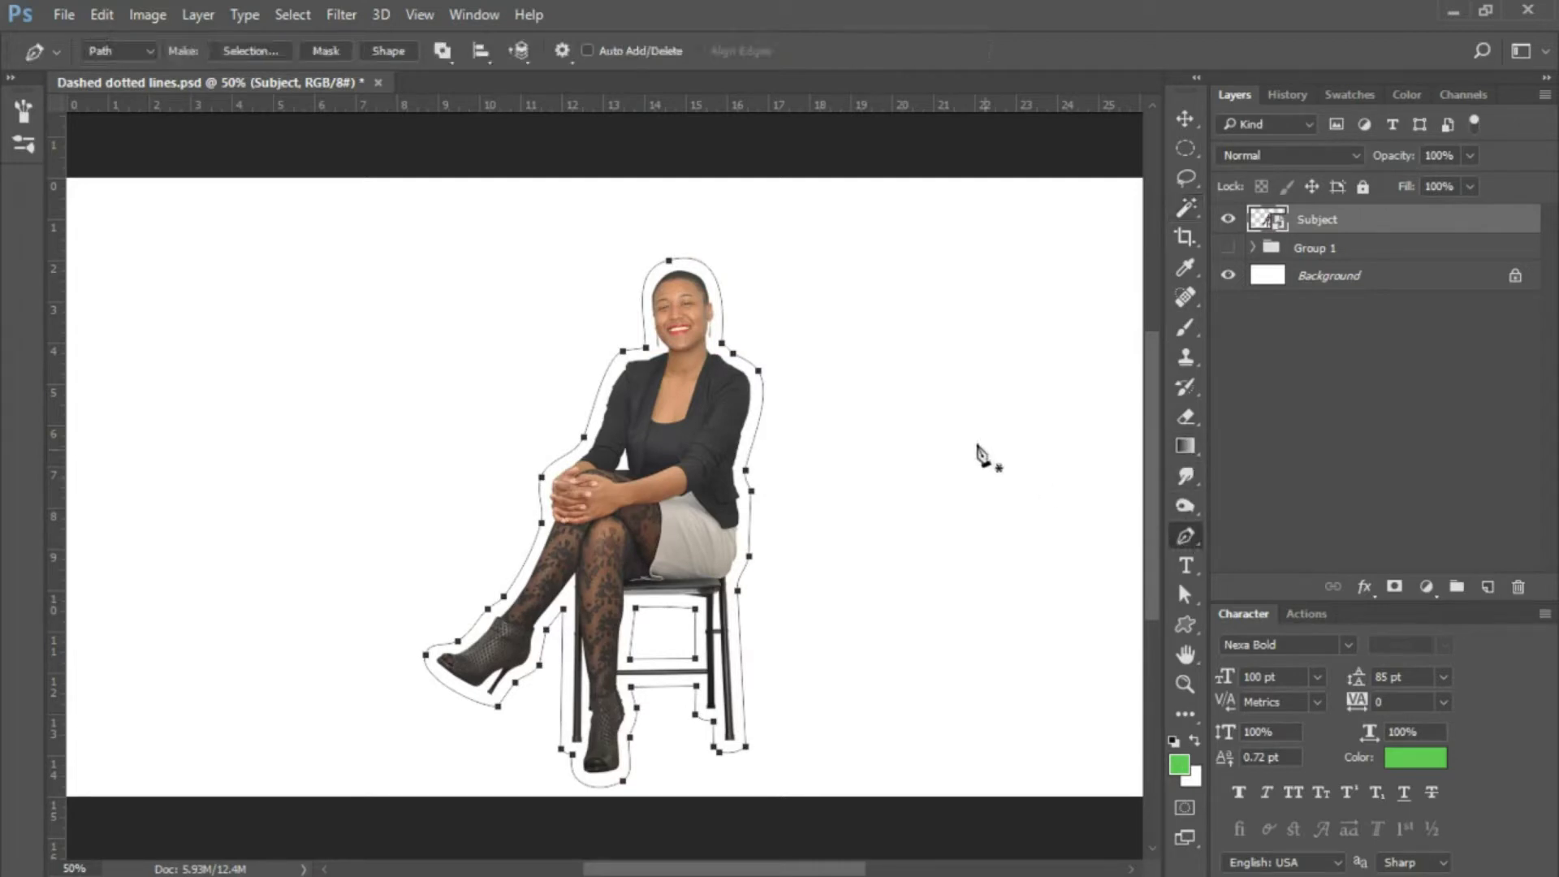
left_click(390, 50)
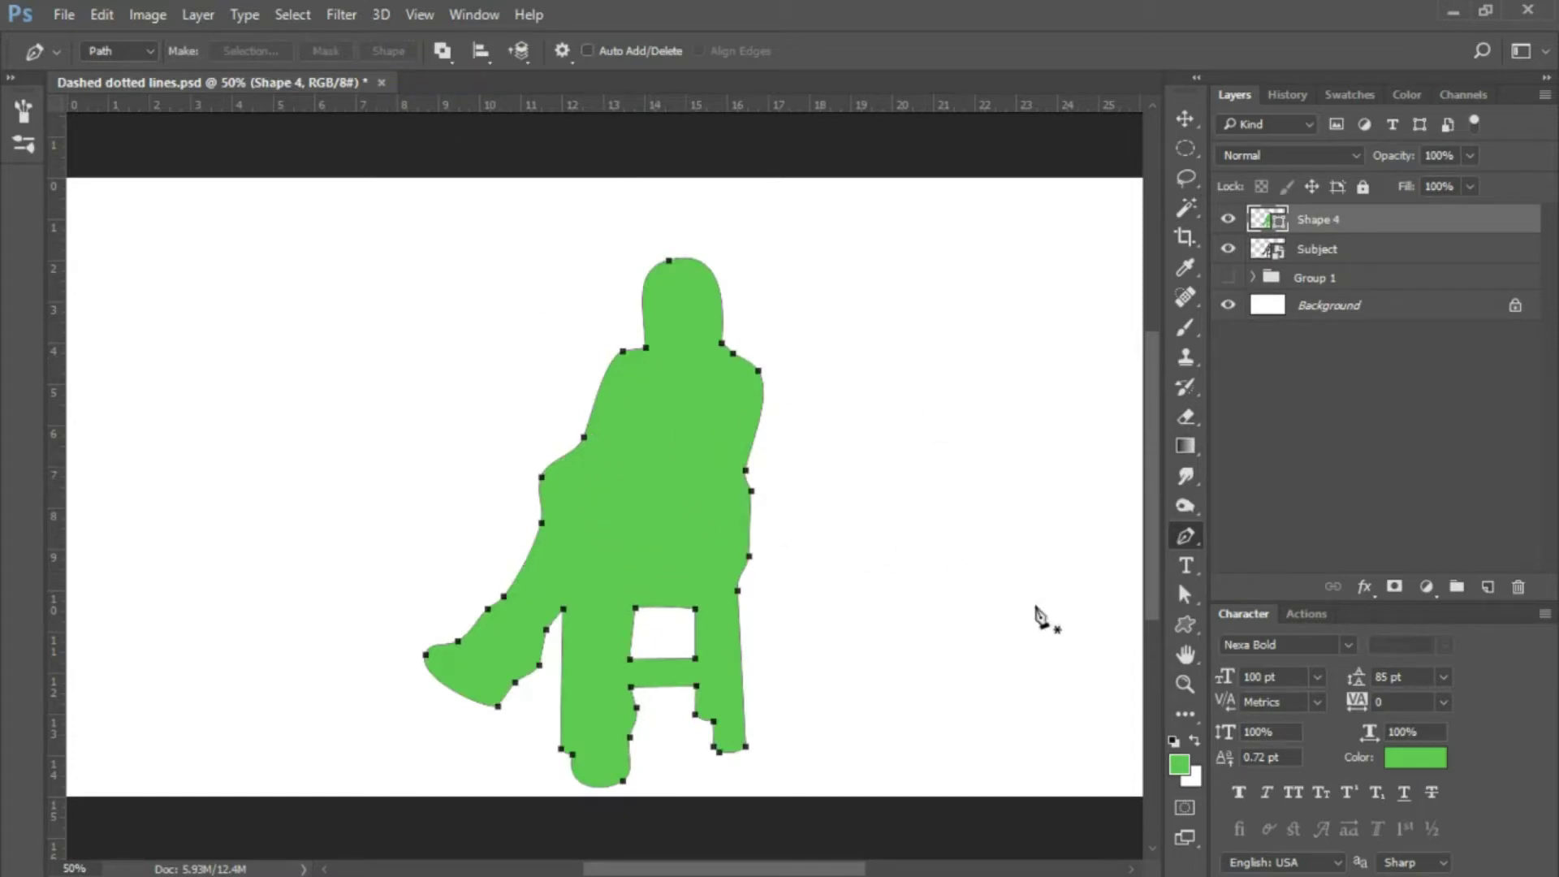
Give Shape 4 no fill and a solid black 5.71 px stroke around the seated woman
left_click(1186, 625)
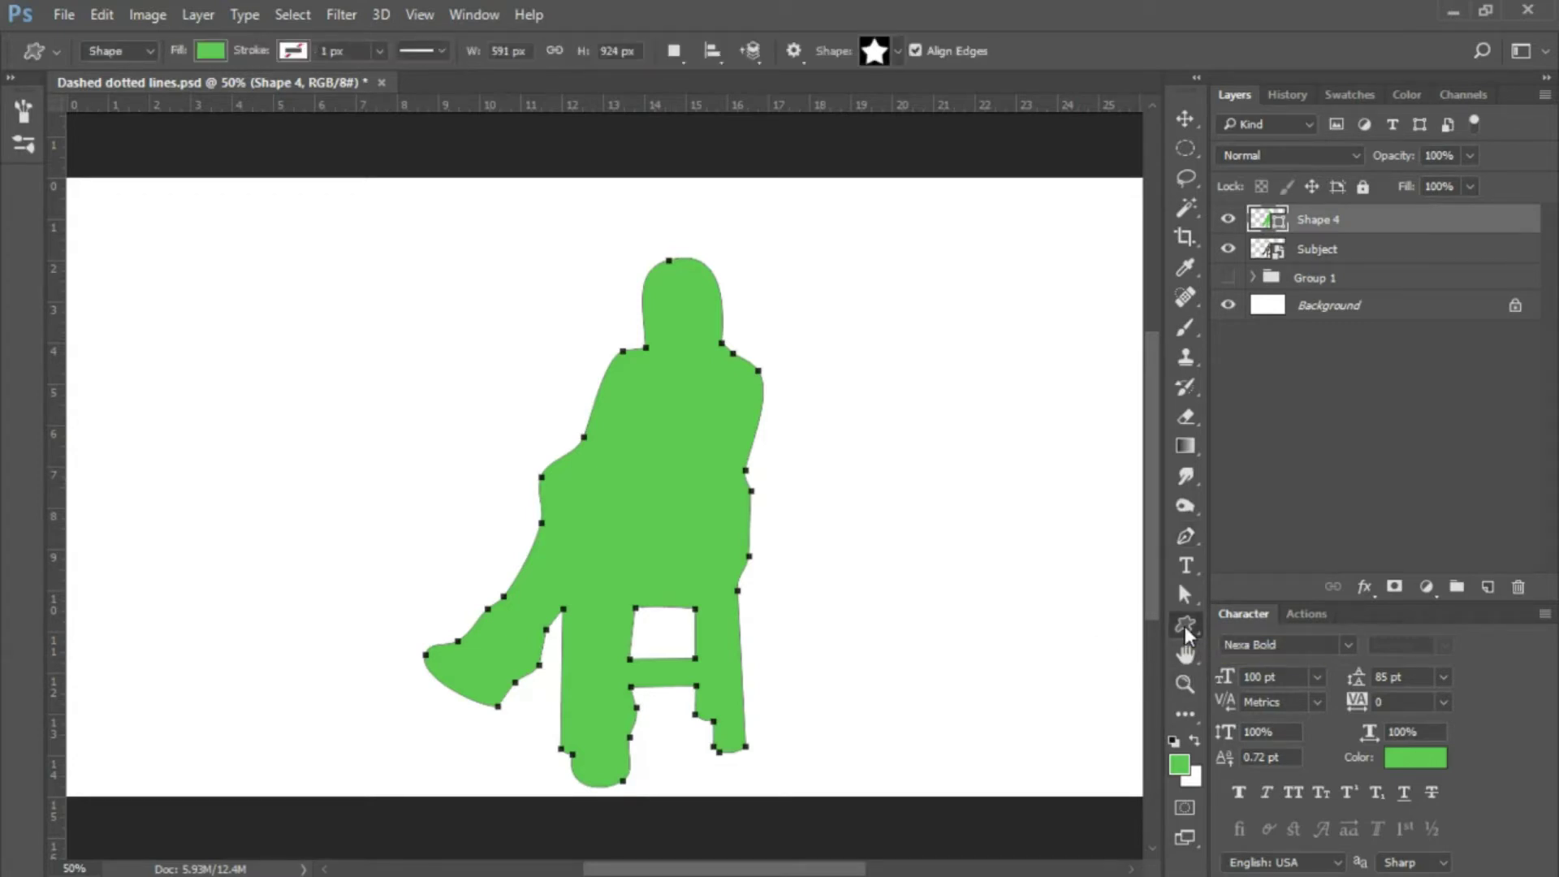
left_click(211, 51)
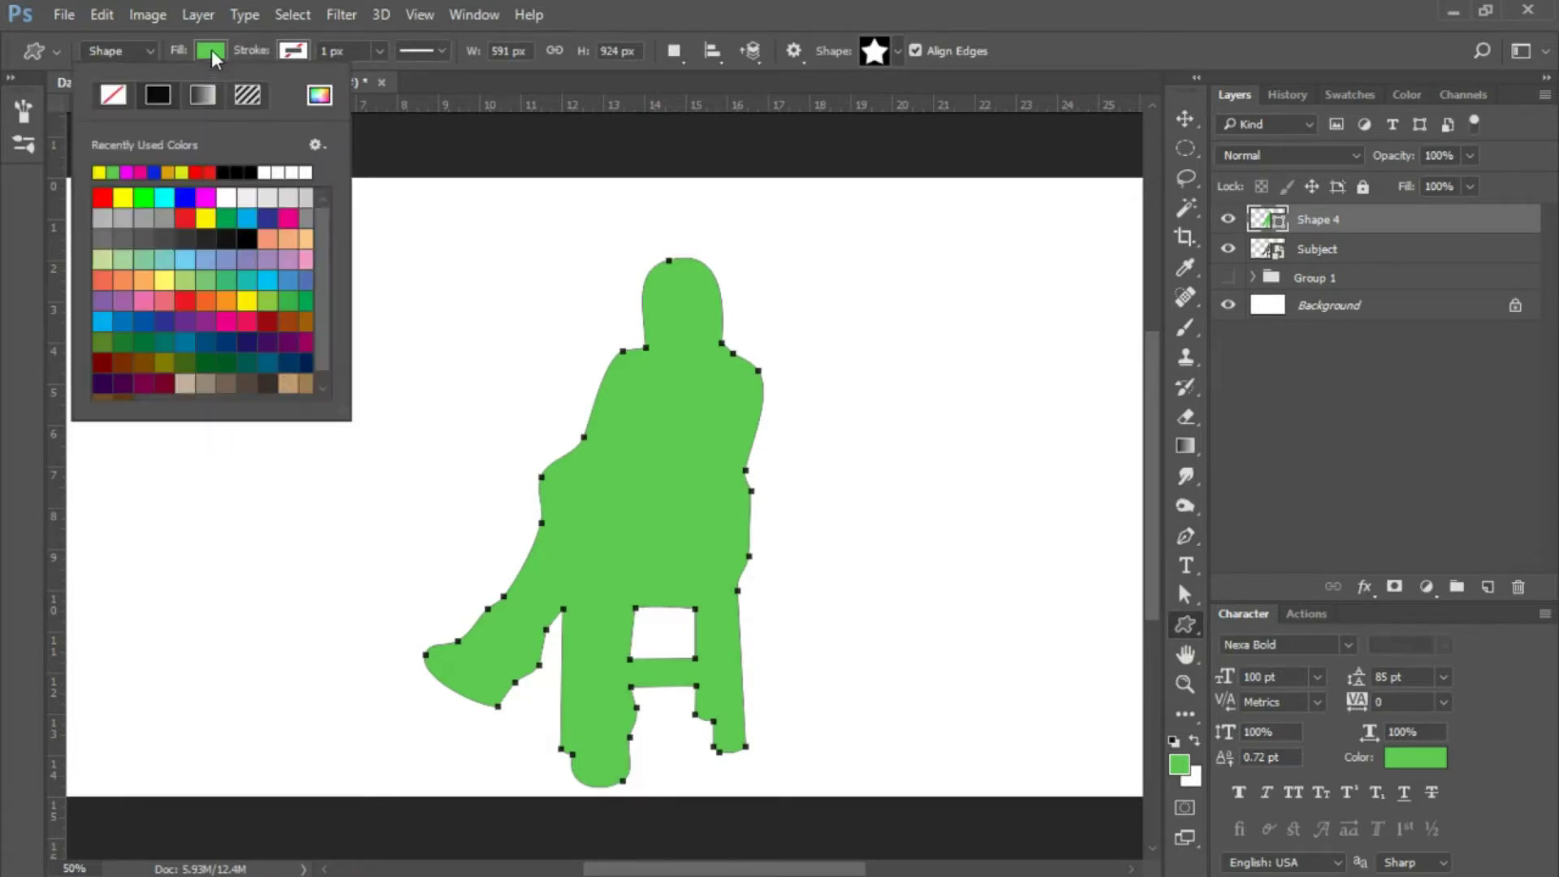
left_click(114, 95)
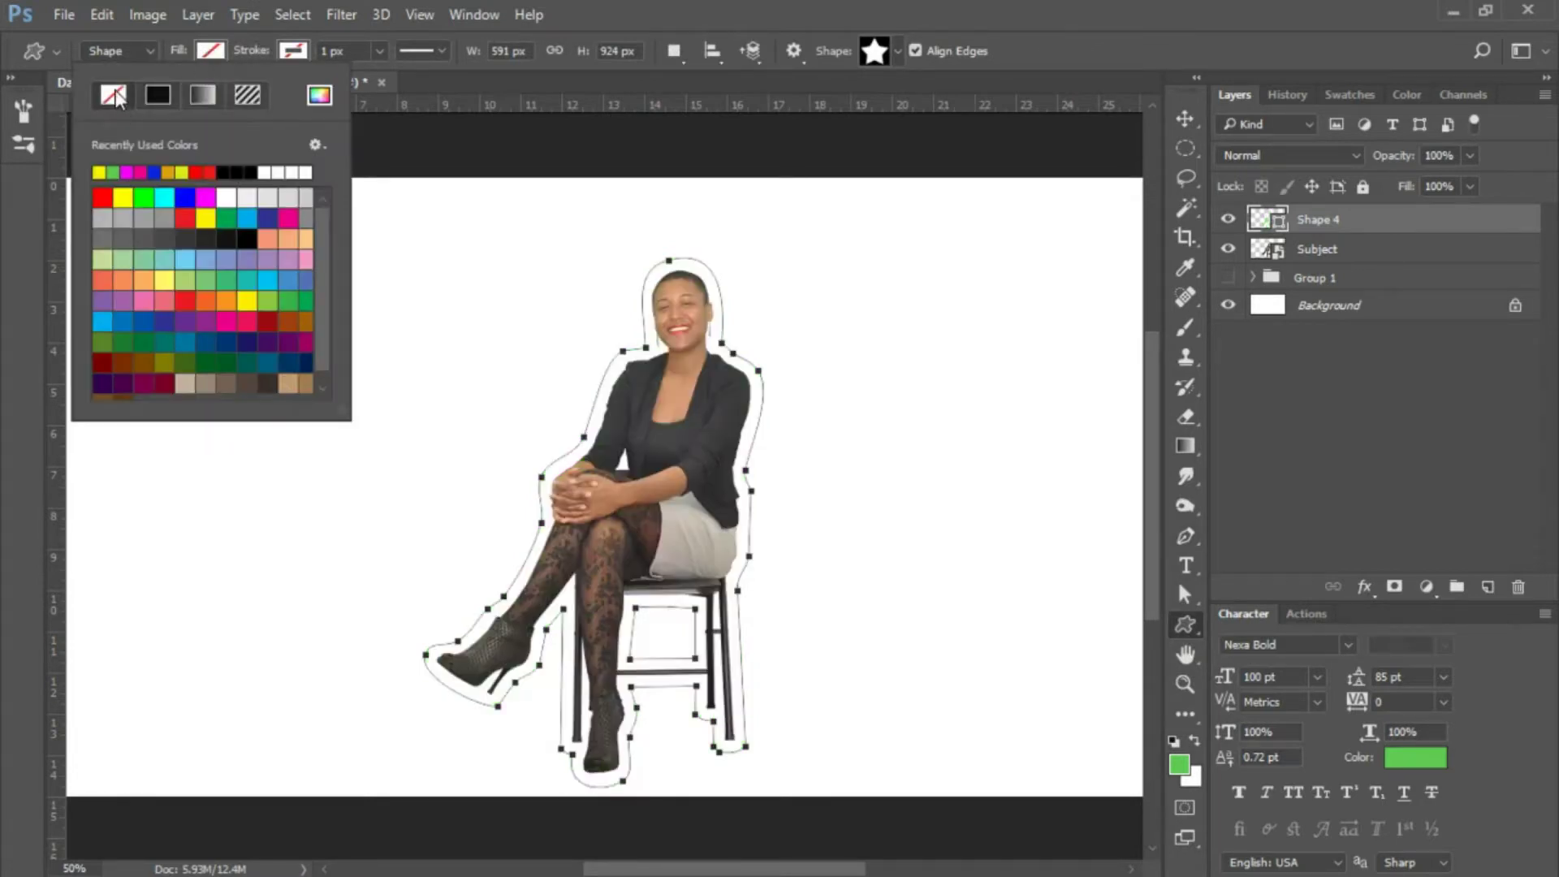
left_click(289, 54)
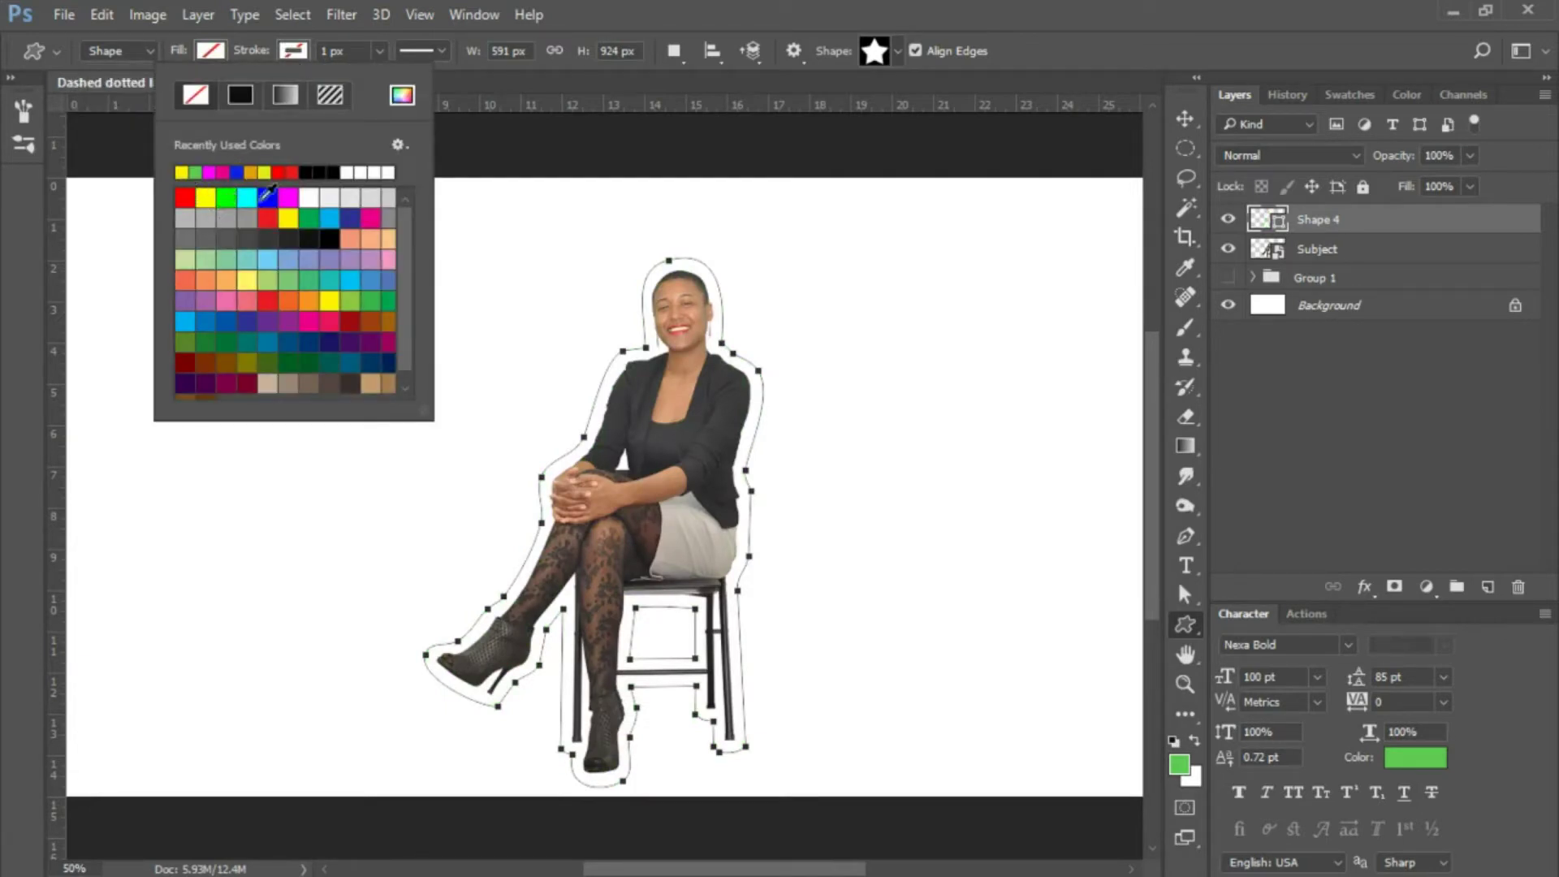
left_click(333, 172)
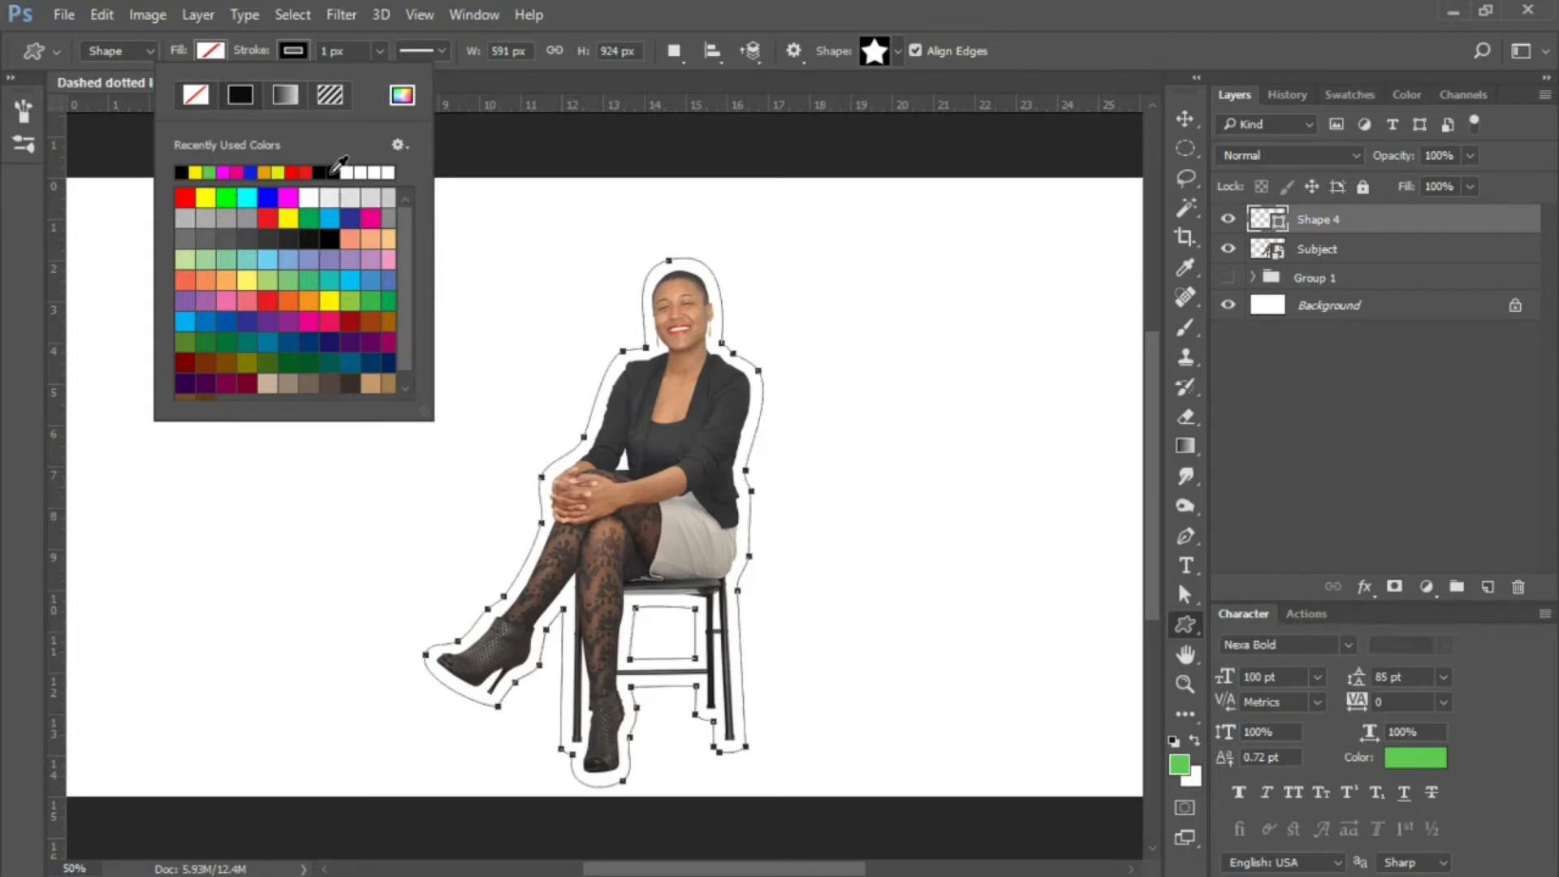
left_click(379, 51)
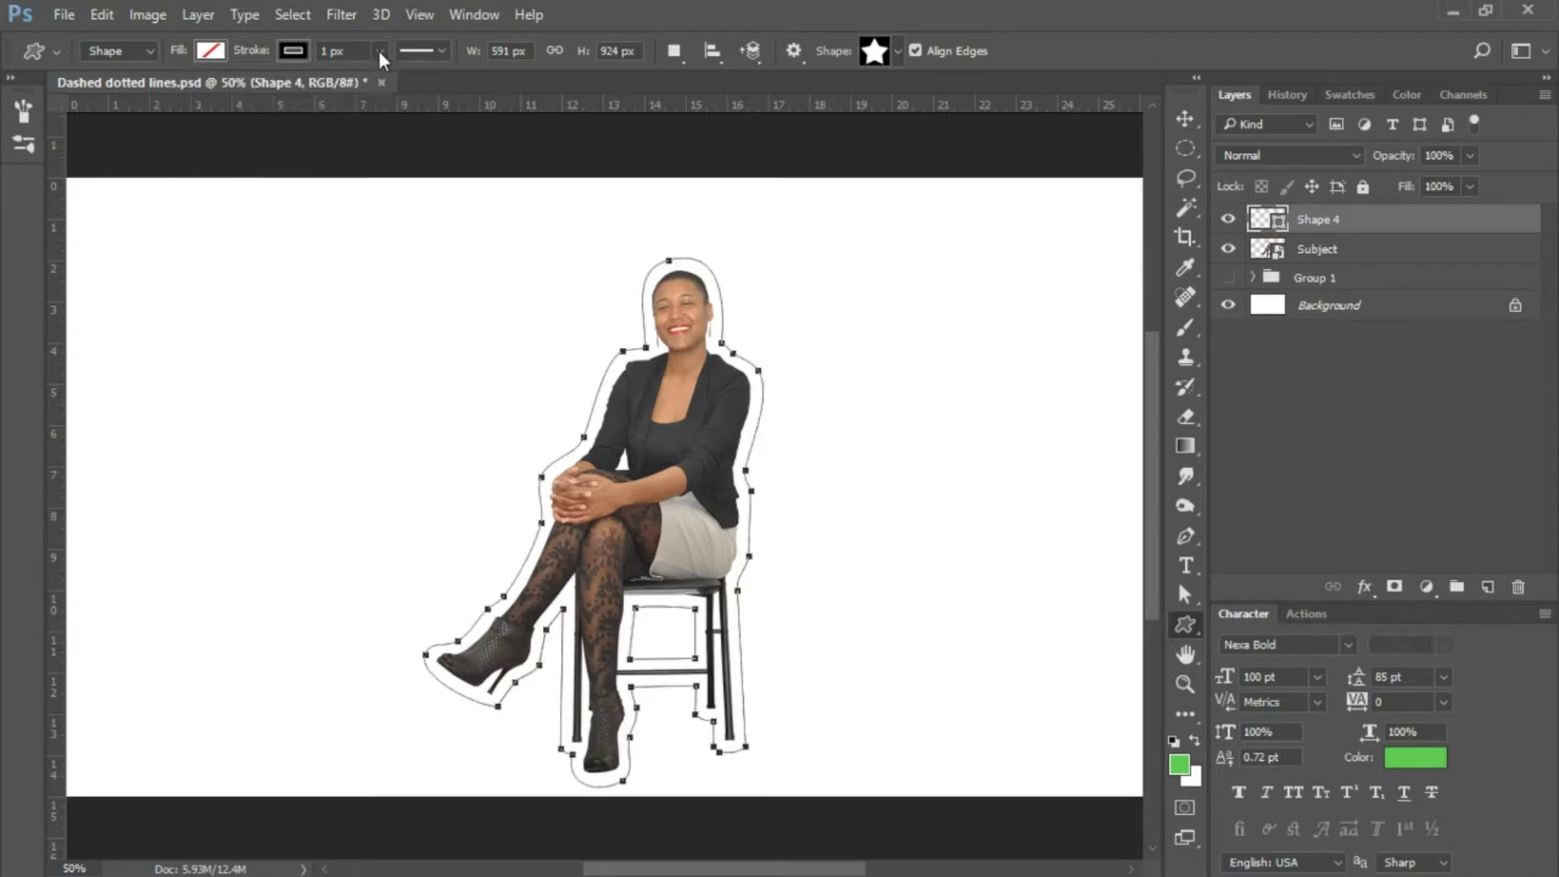
left_click(379, 51)
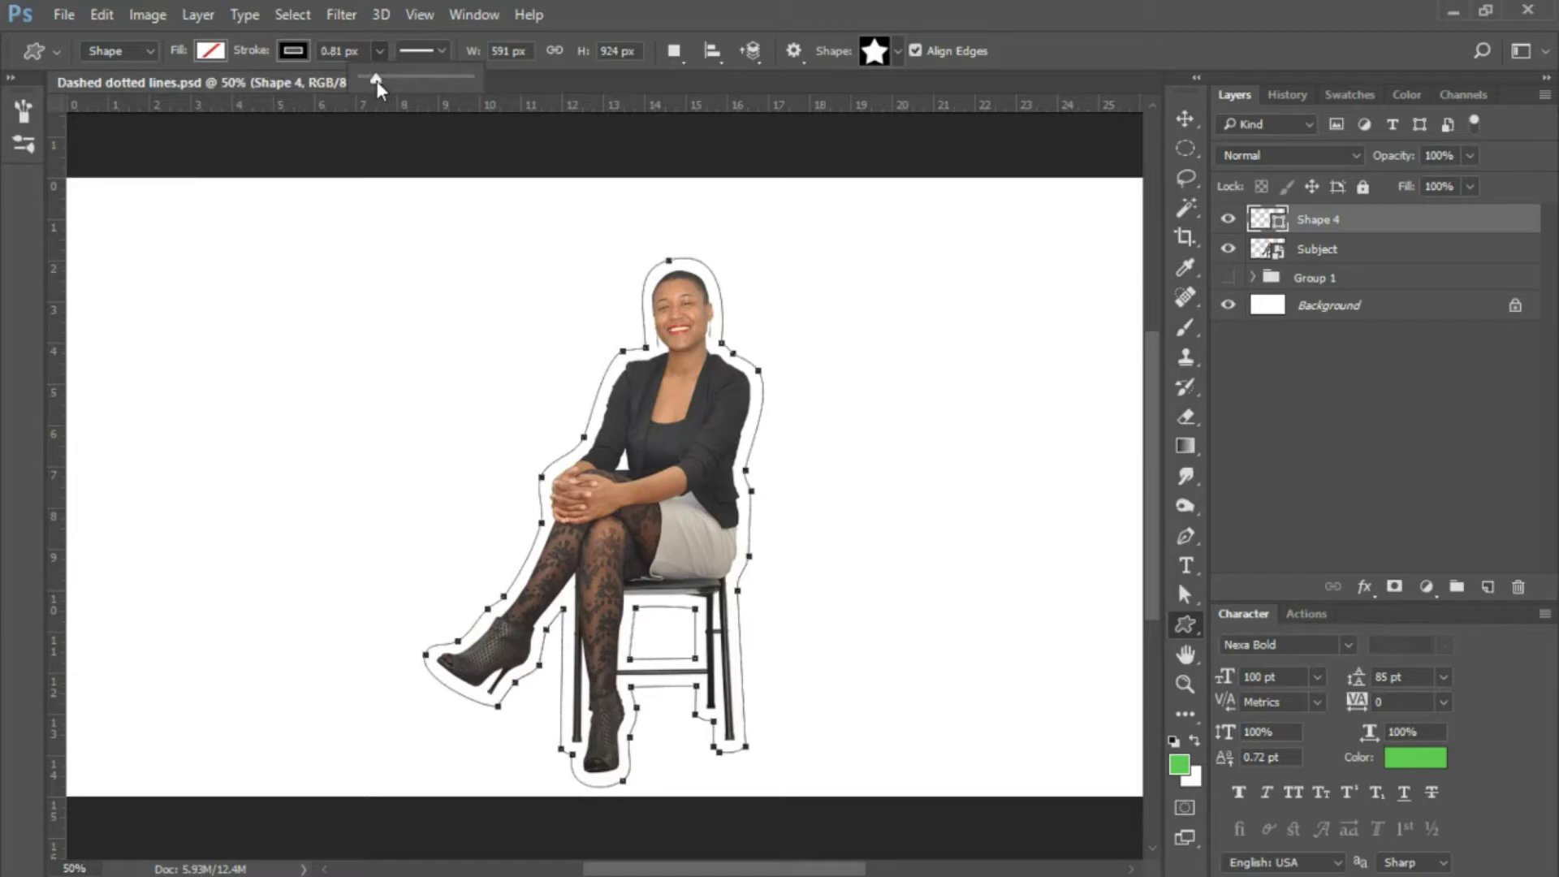
left_click_drag(377, 80, 387, 81)
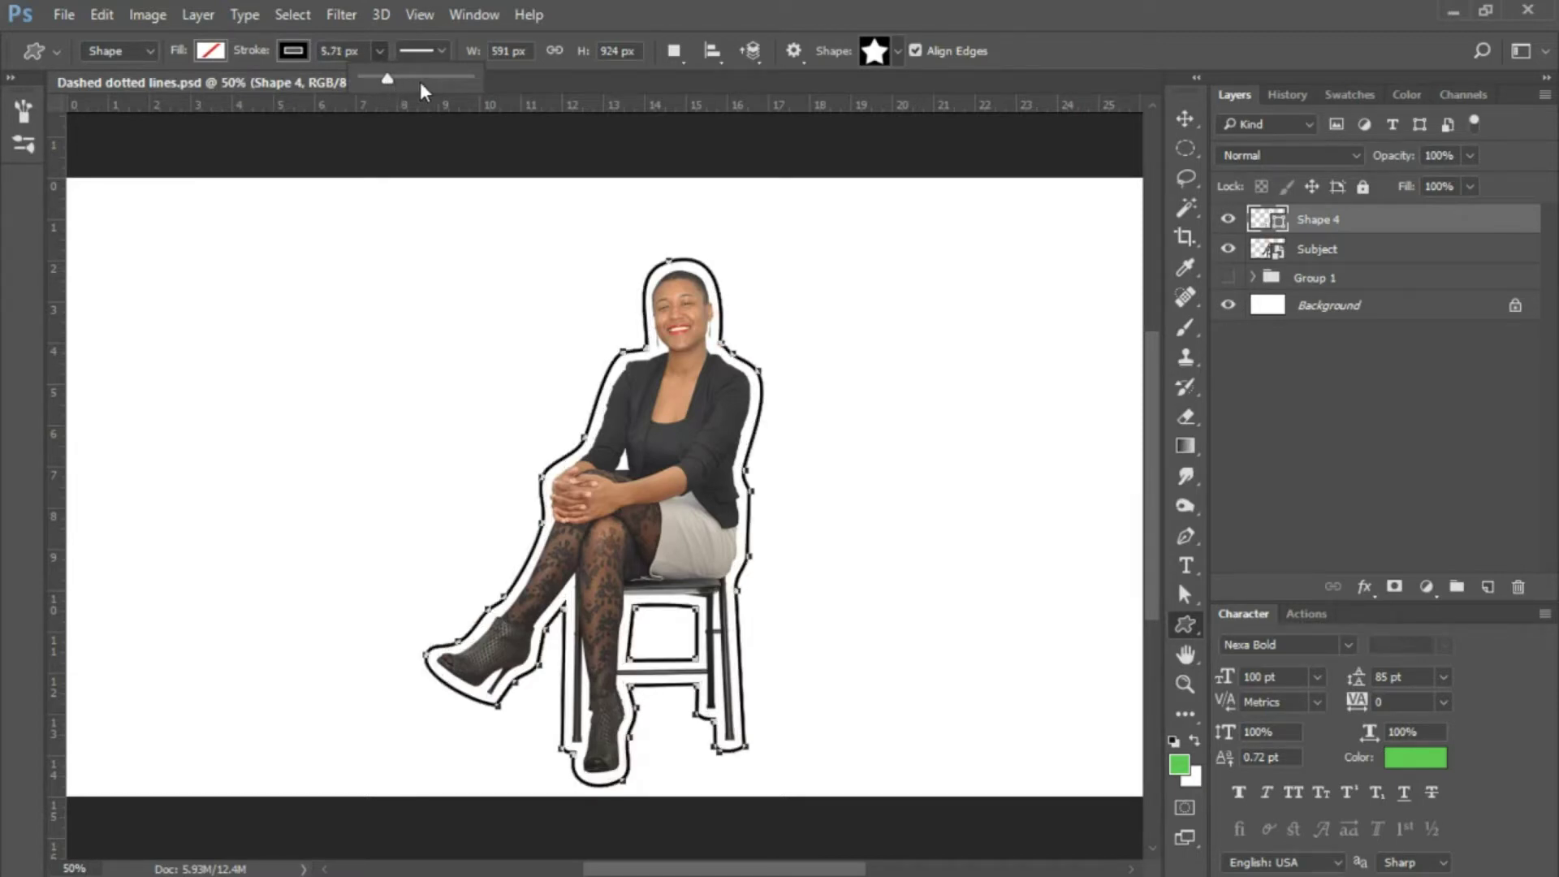
left_click(484, 47)
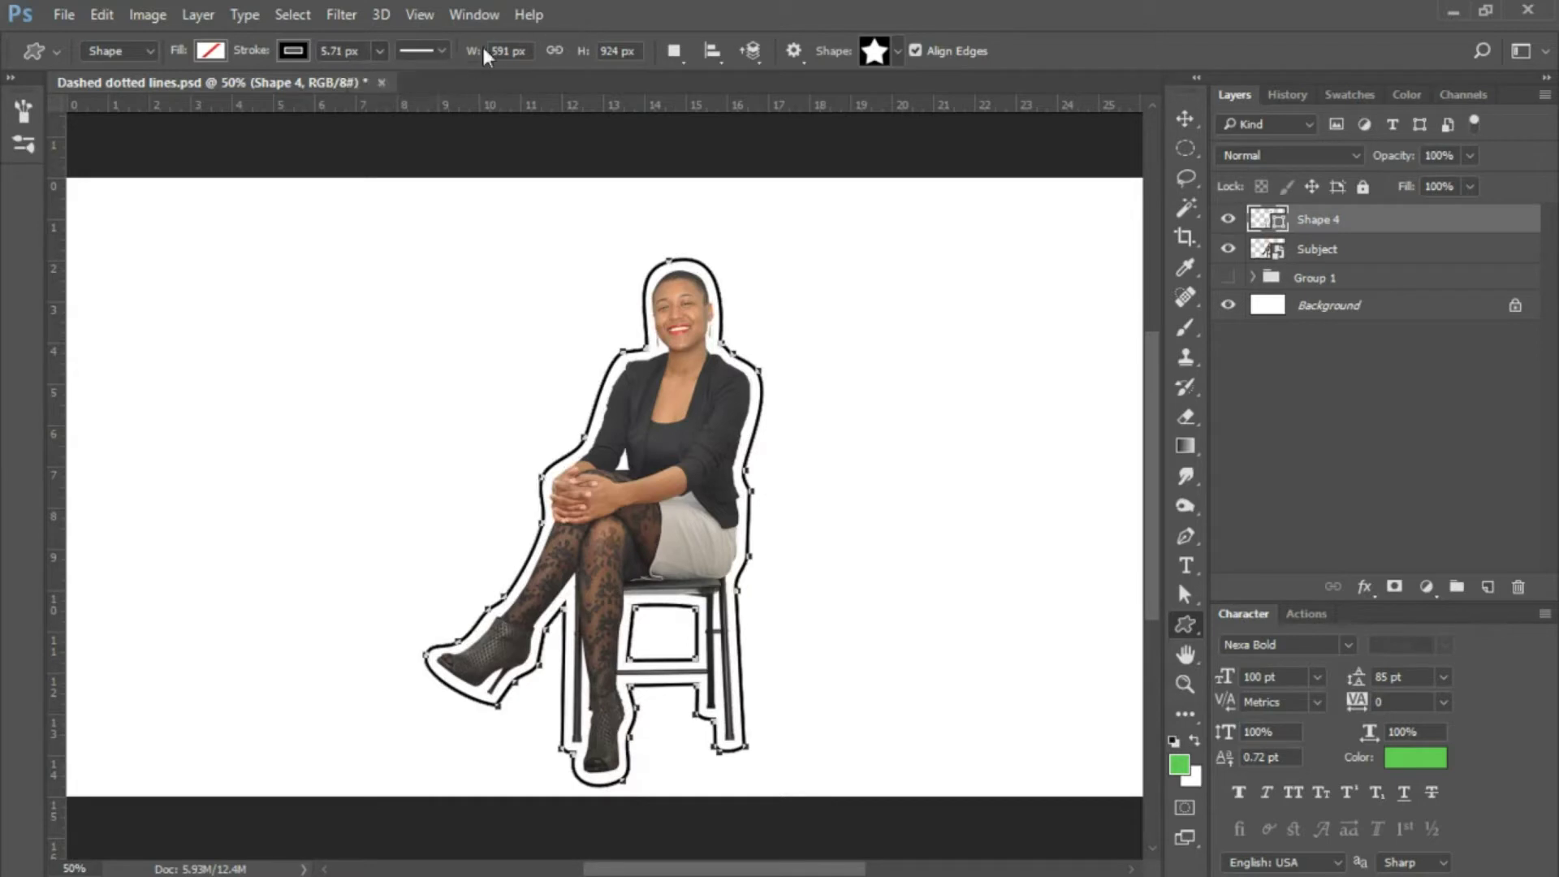
left_click(441, 53)
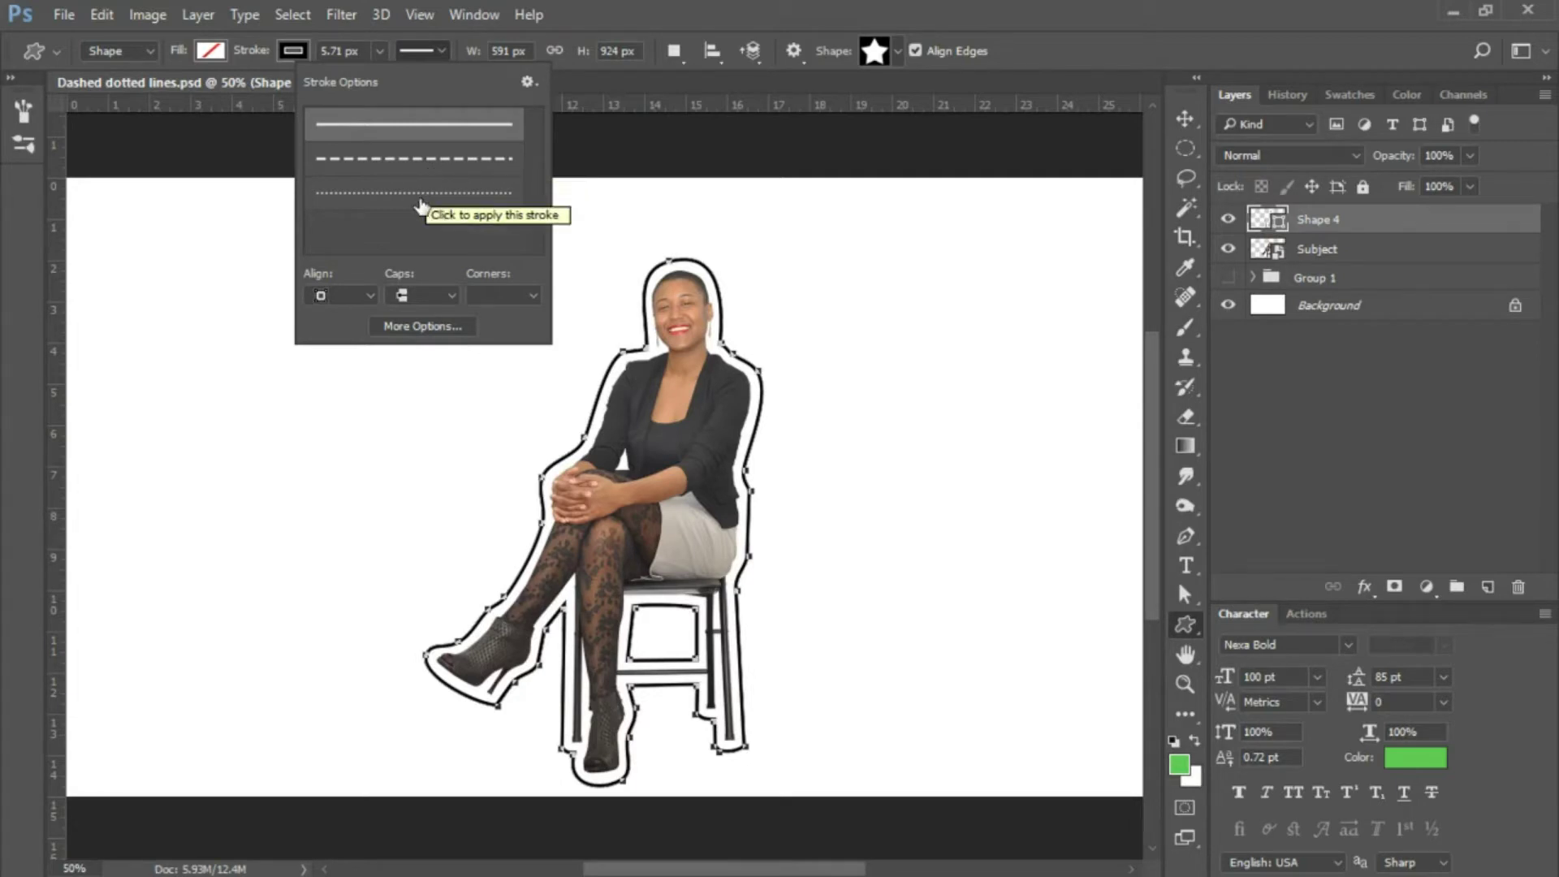
Make Shape 4's outline dashed with round caps and adjust its stroke alignment
left_click(421, 159)
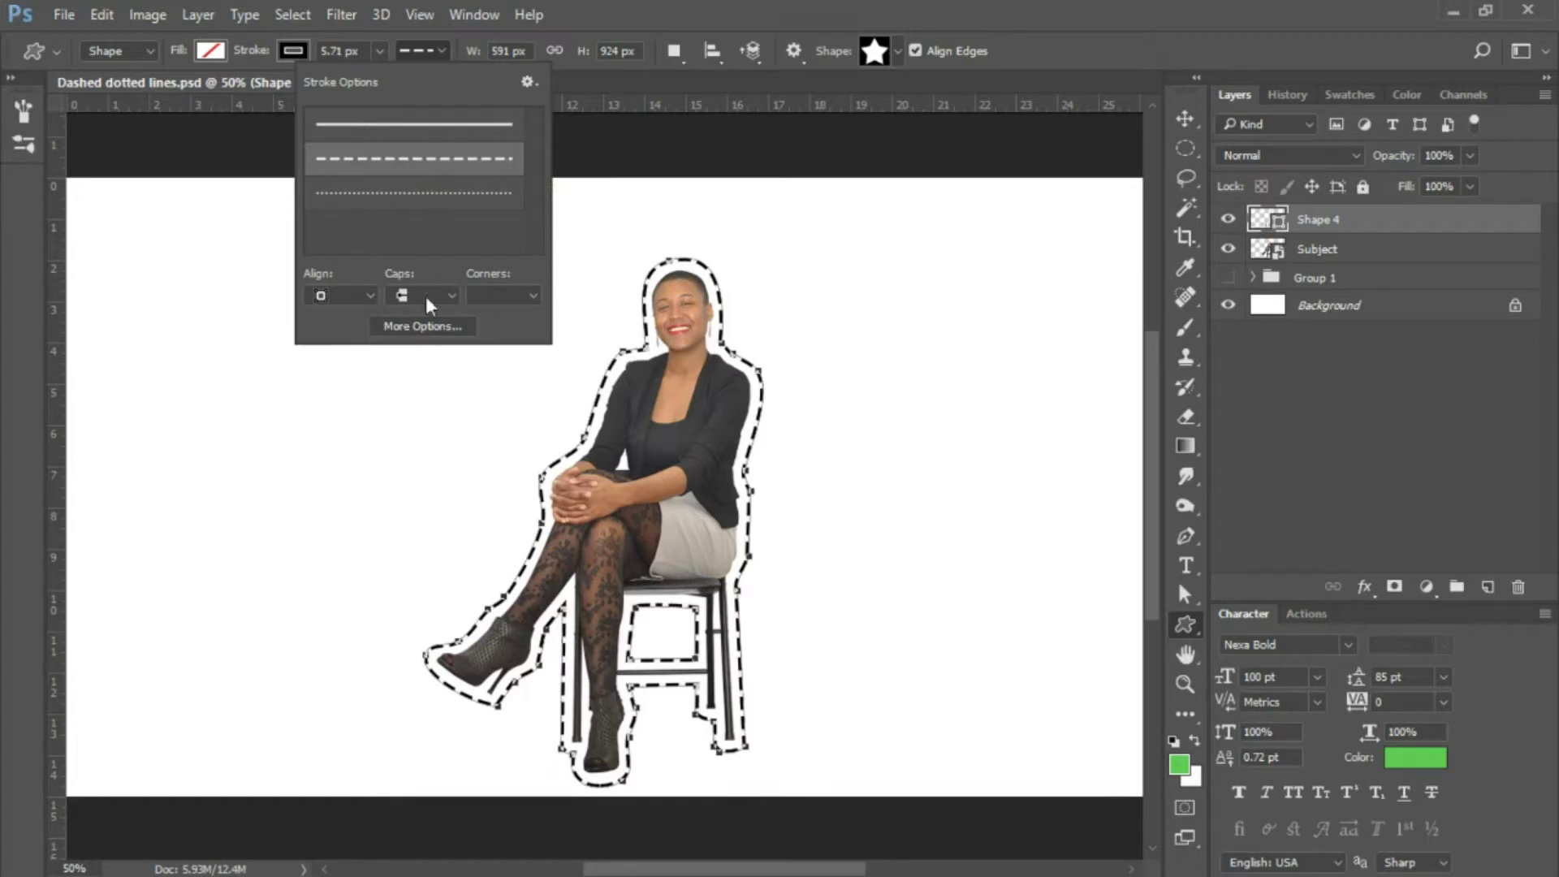
left_click(369, 293)
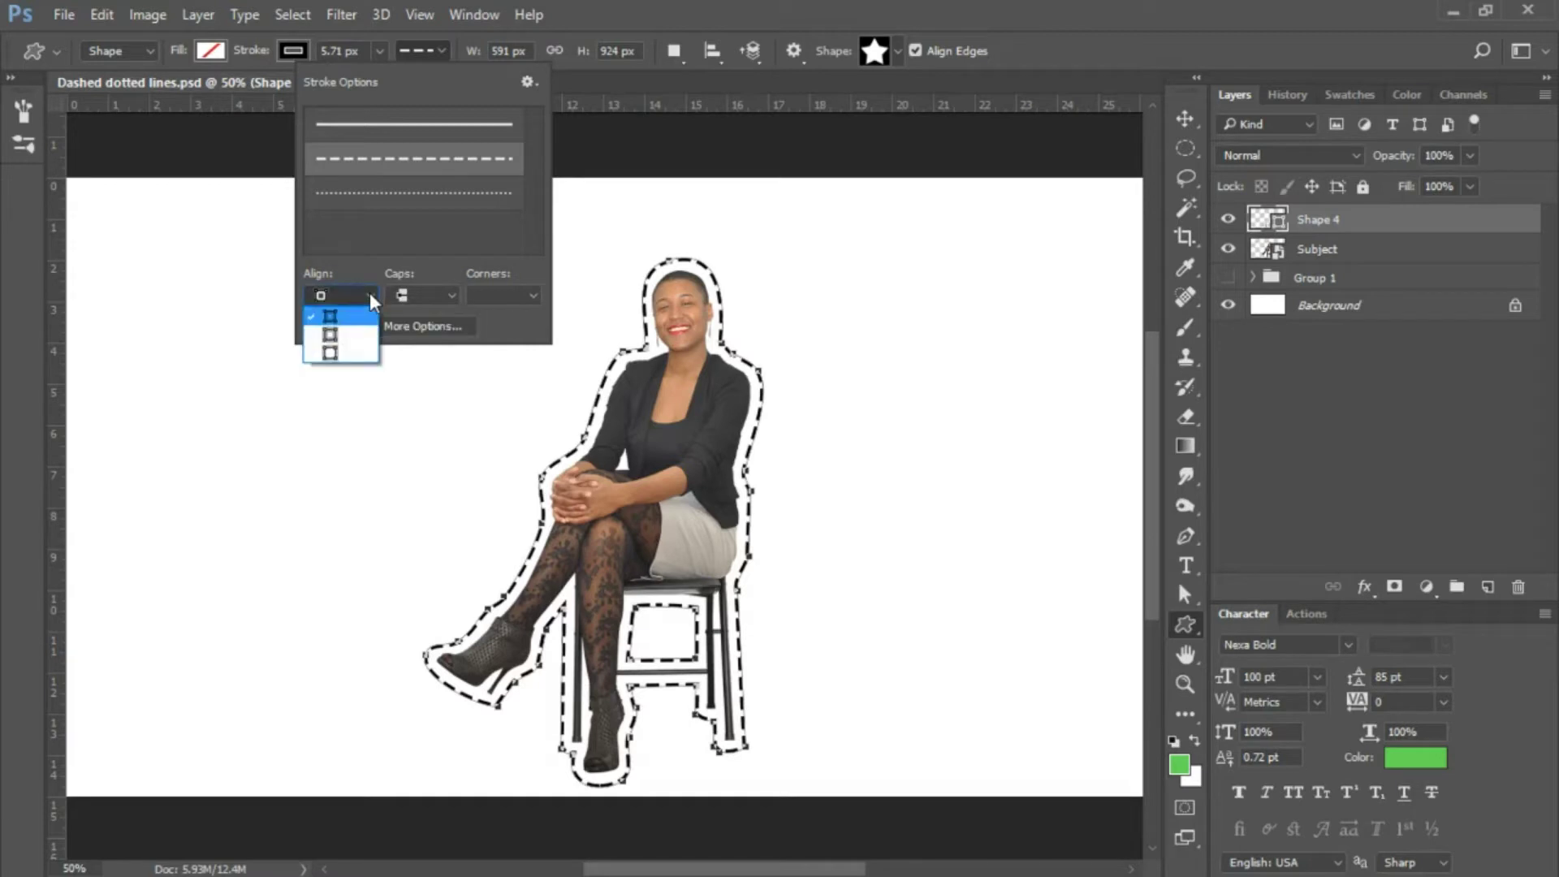
left_click(343, 354)
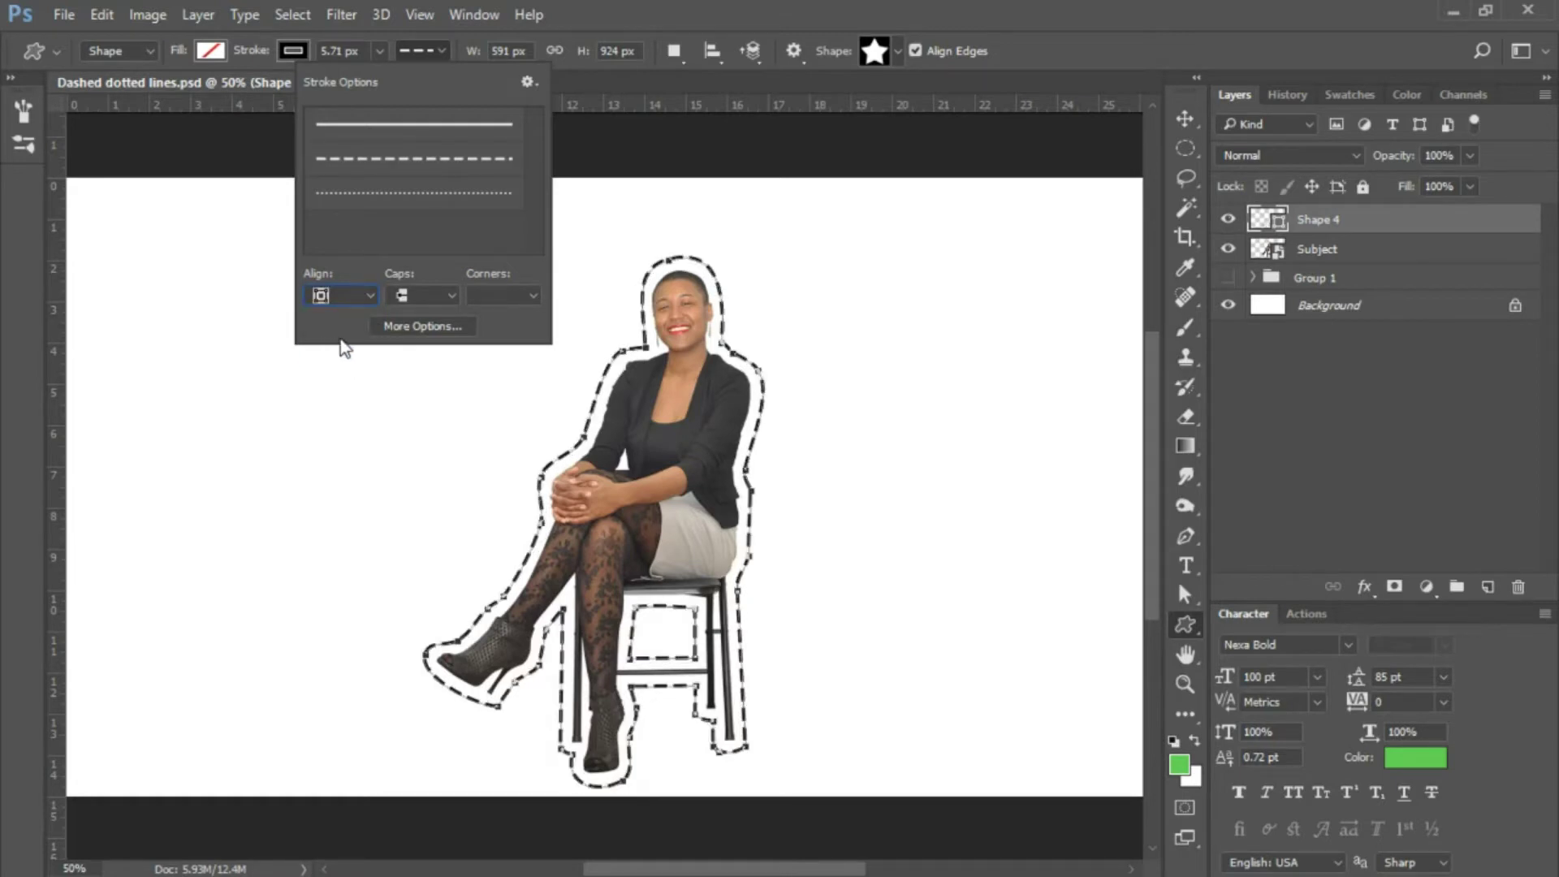
left_click(354, 298)
left_click(353, 347)
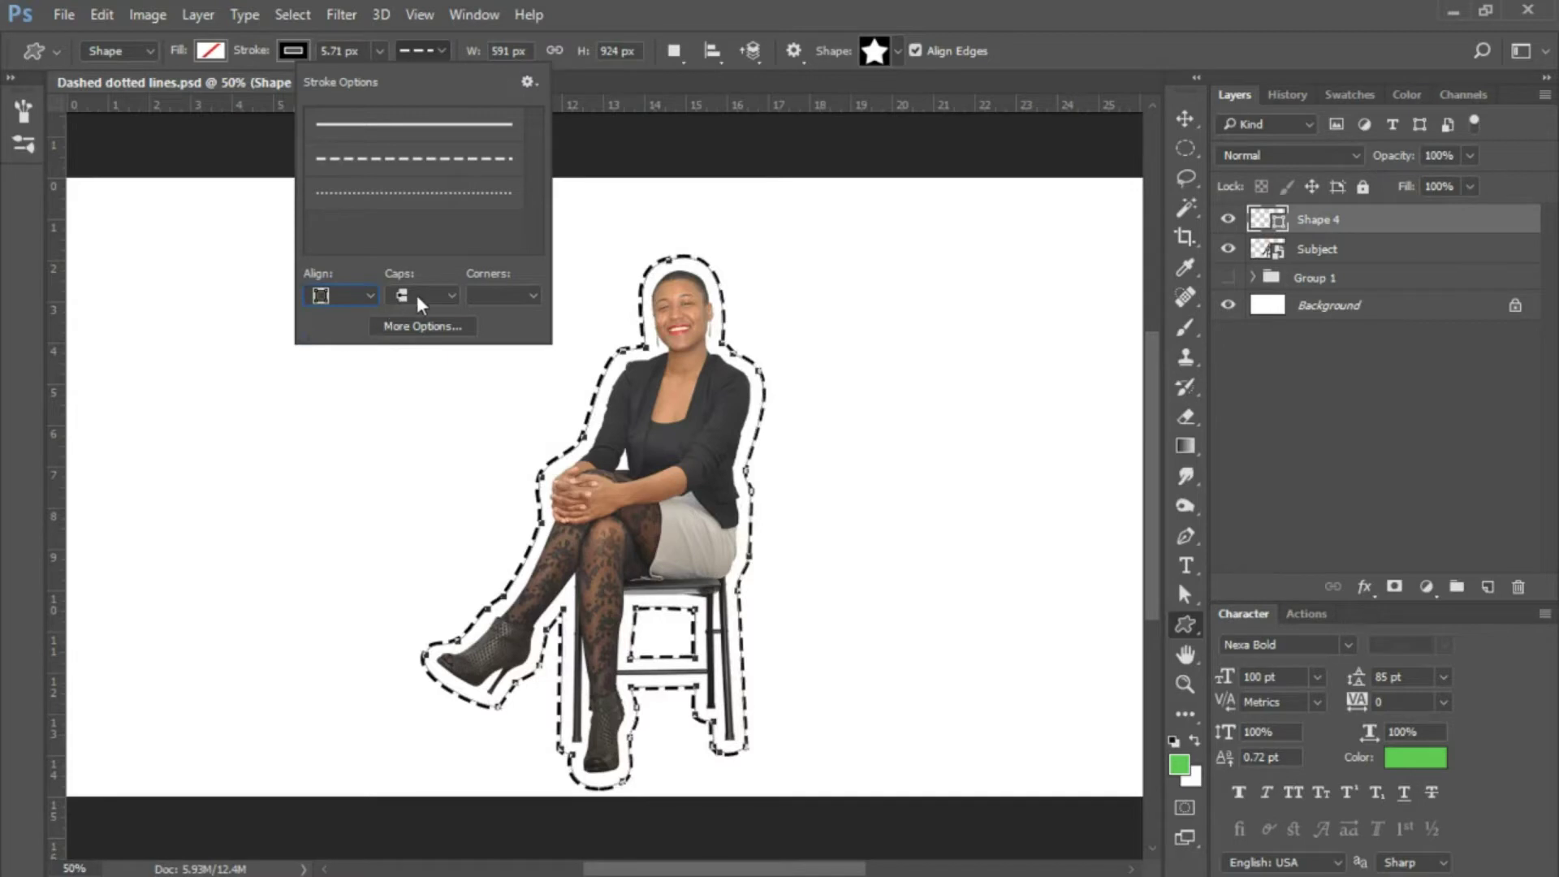
left_click(443, 294)
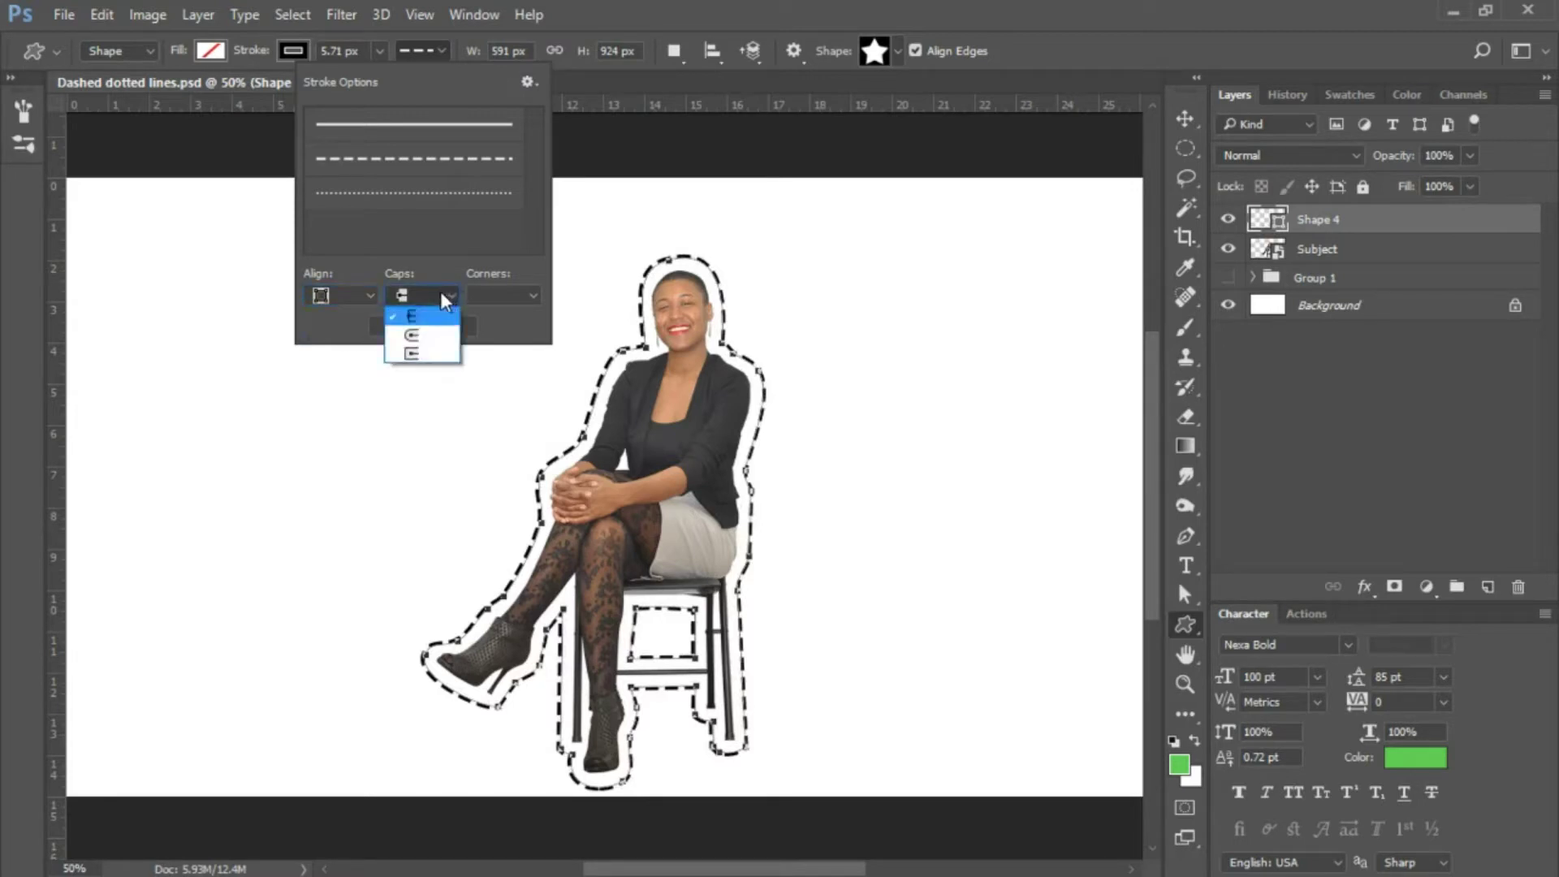
left_click(414, 336)
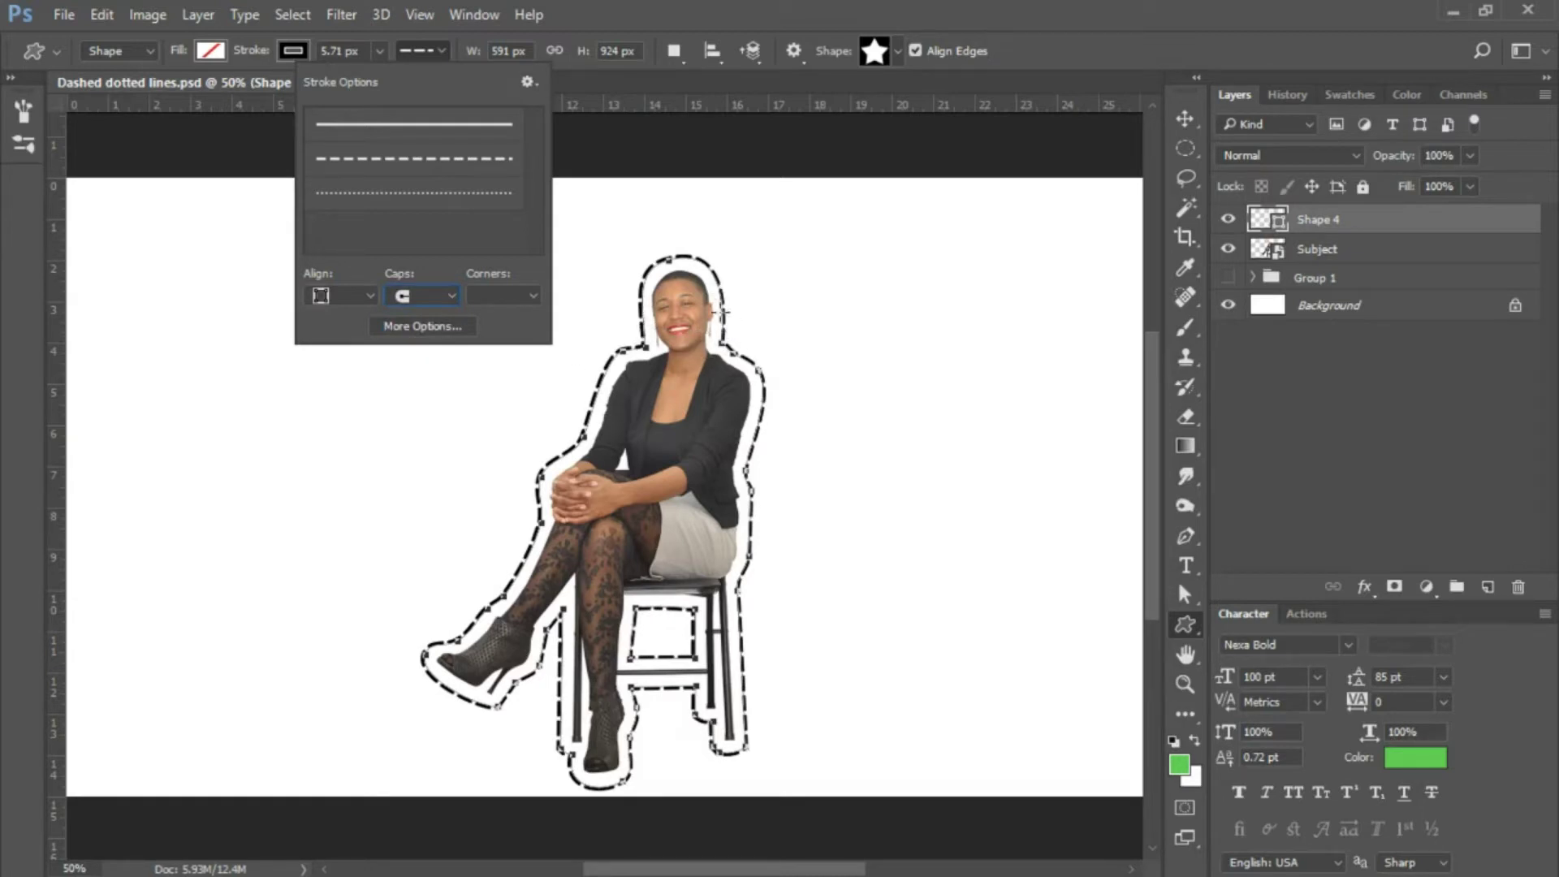
Leave the detailed stroke settings unchanged and zoom in on the outline near the jacket
left_click(424, 328)
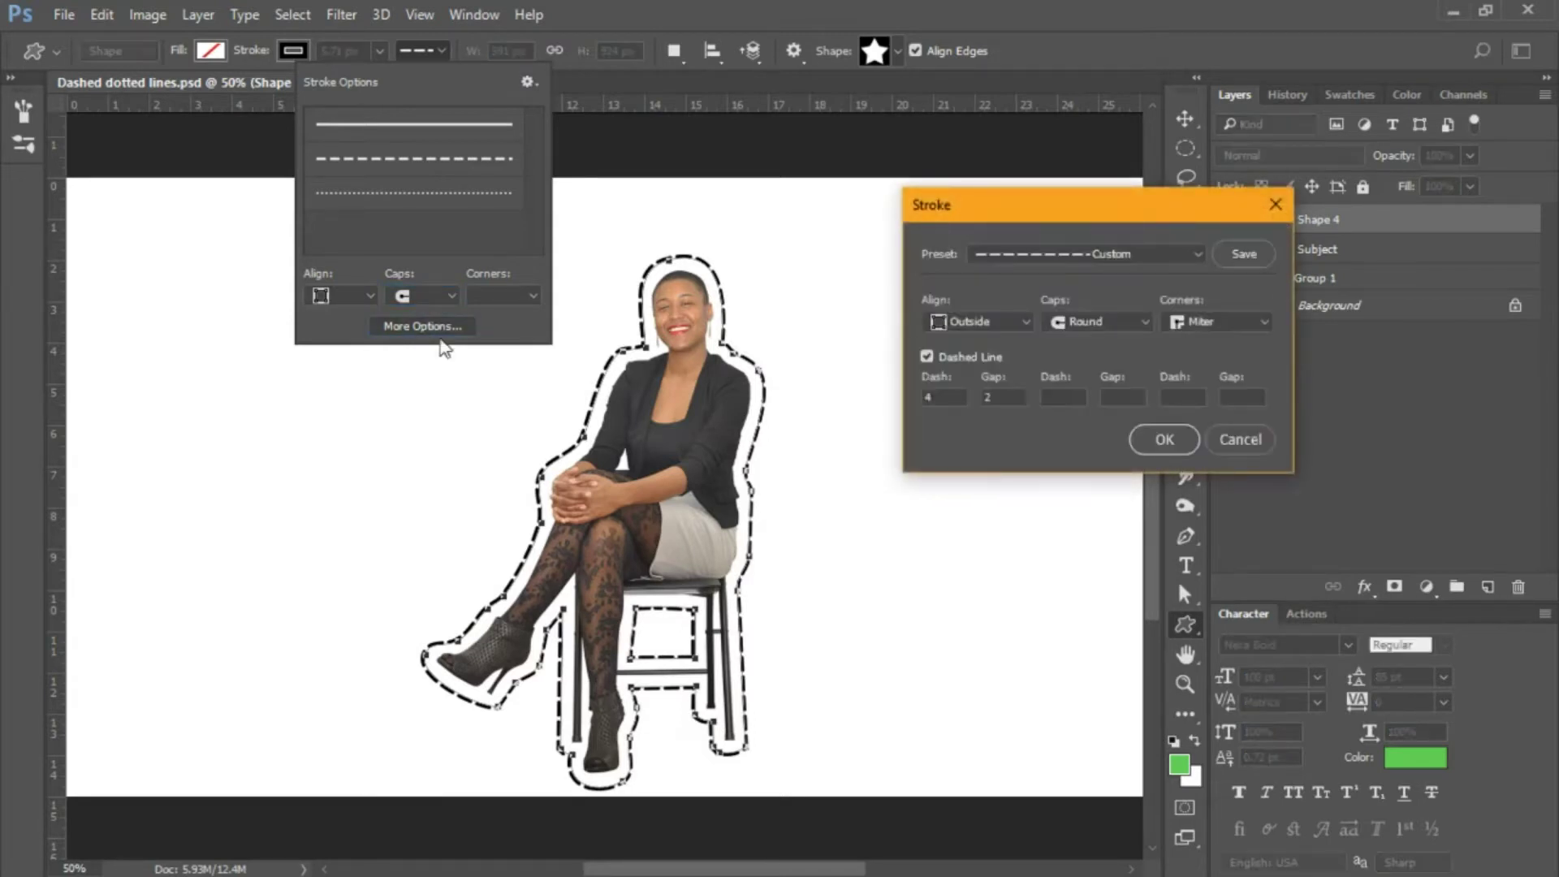
left_click(934, 395)
left_click(1238, 452)
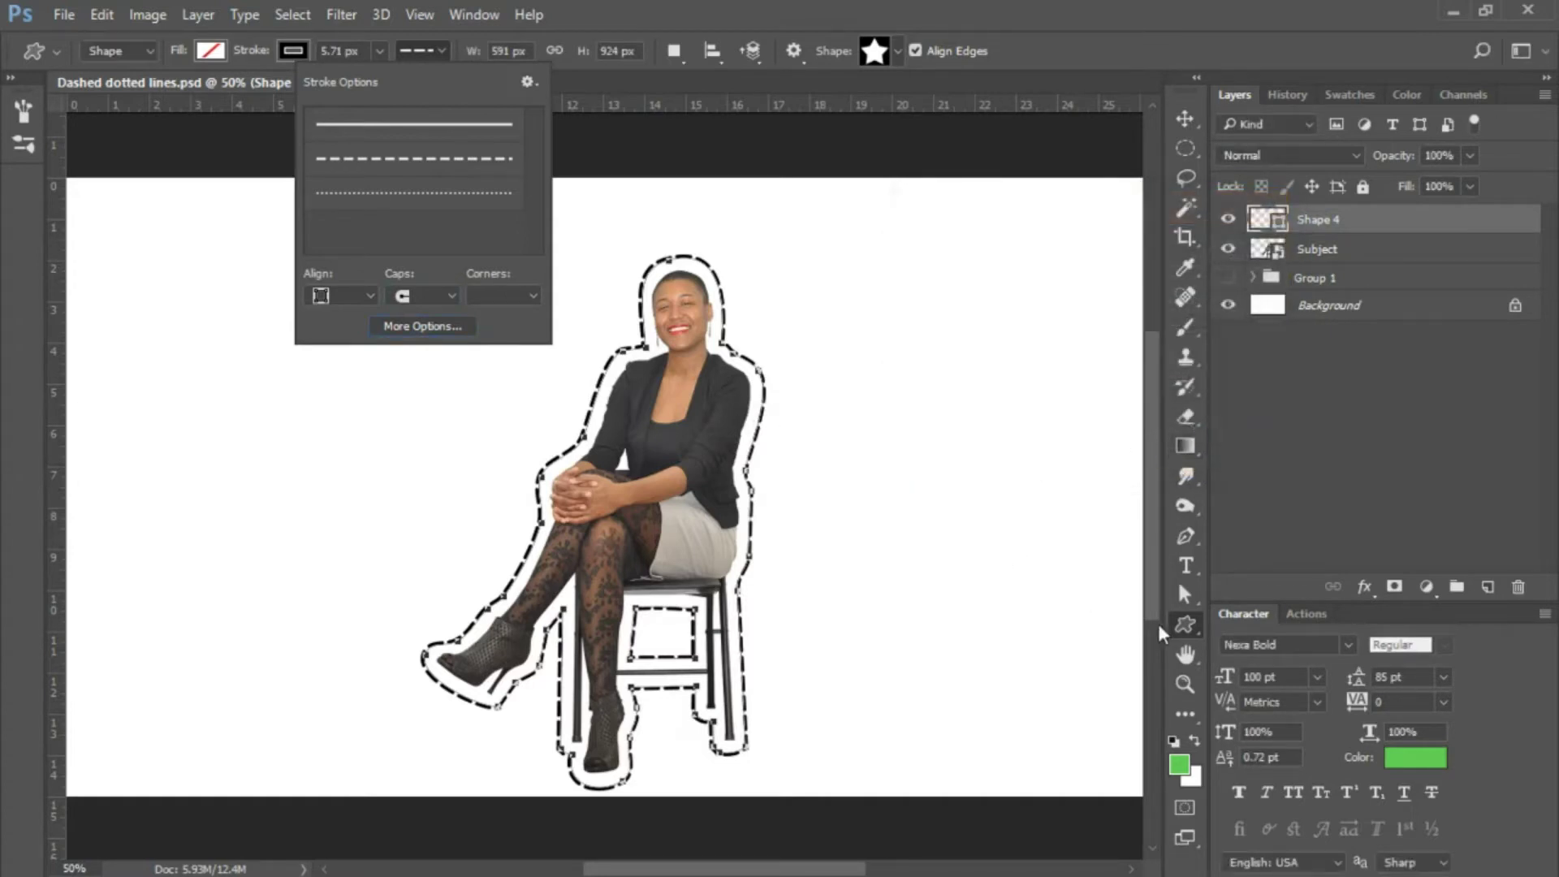
left_click(1185, 684)
left_click_drag(739, 492, 895, 485)
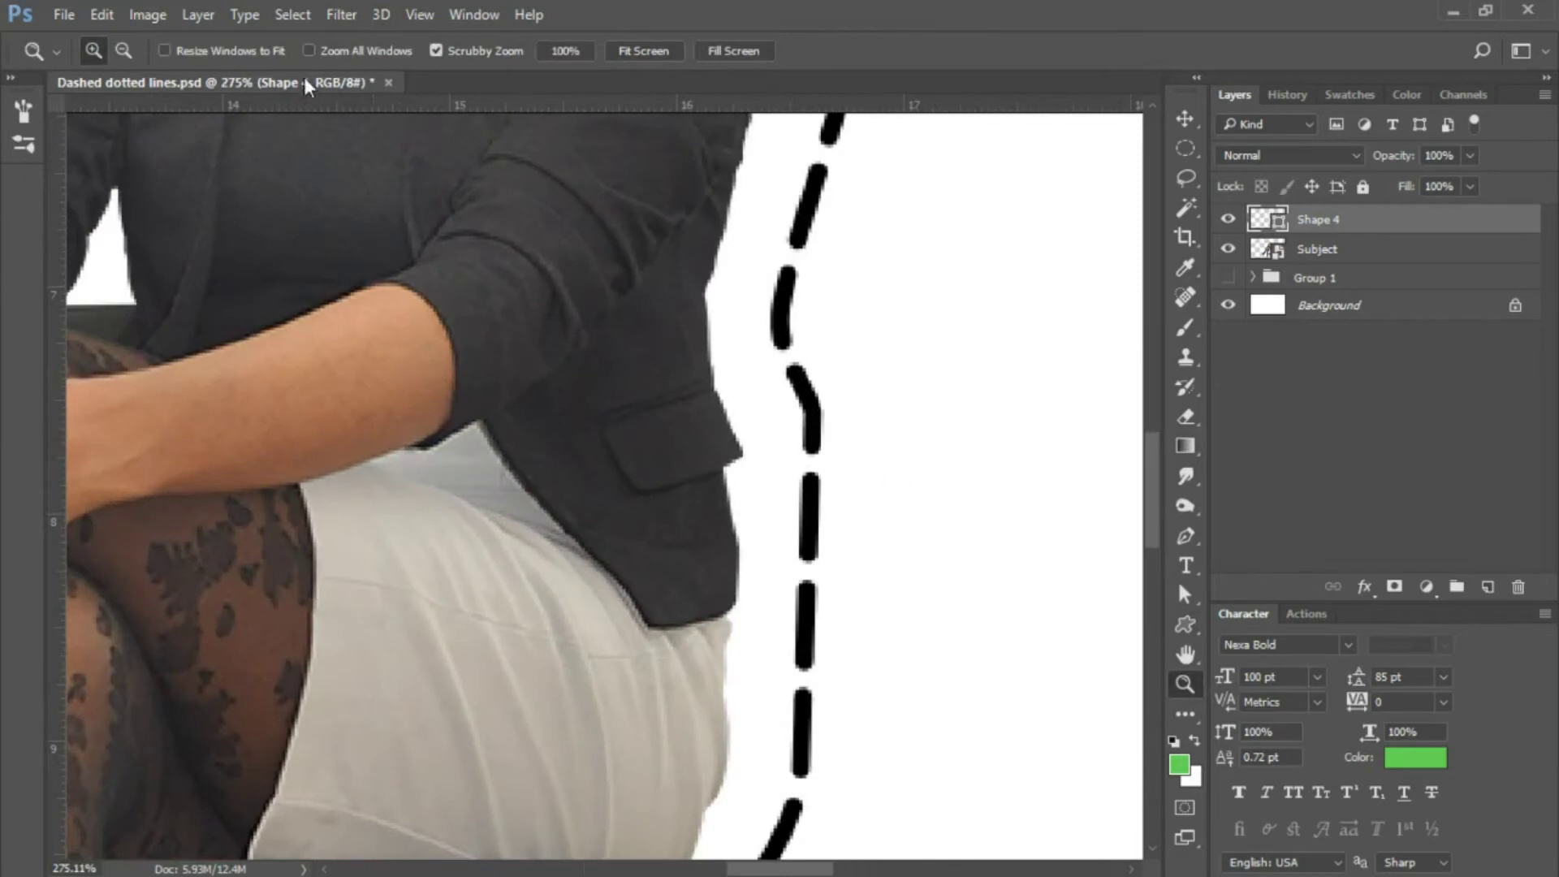
Return to the Custom Shape tool and show the solid, dashed and dotted stroke presets
left_click(1178, 627)
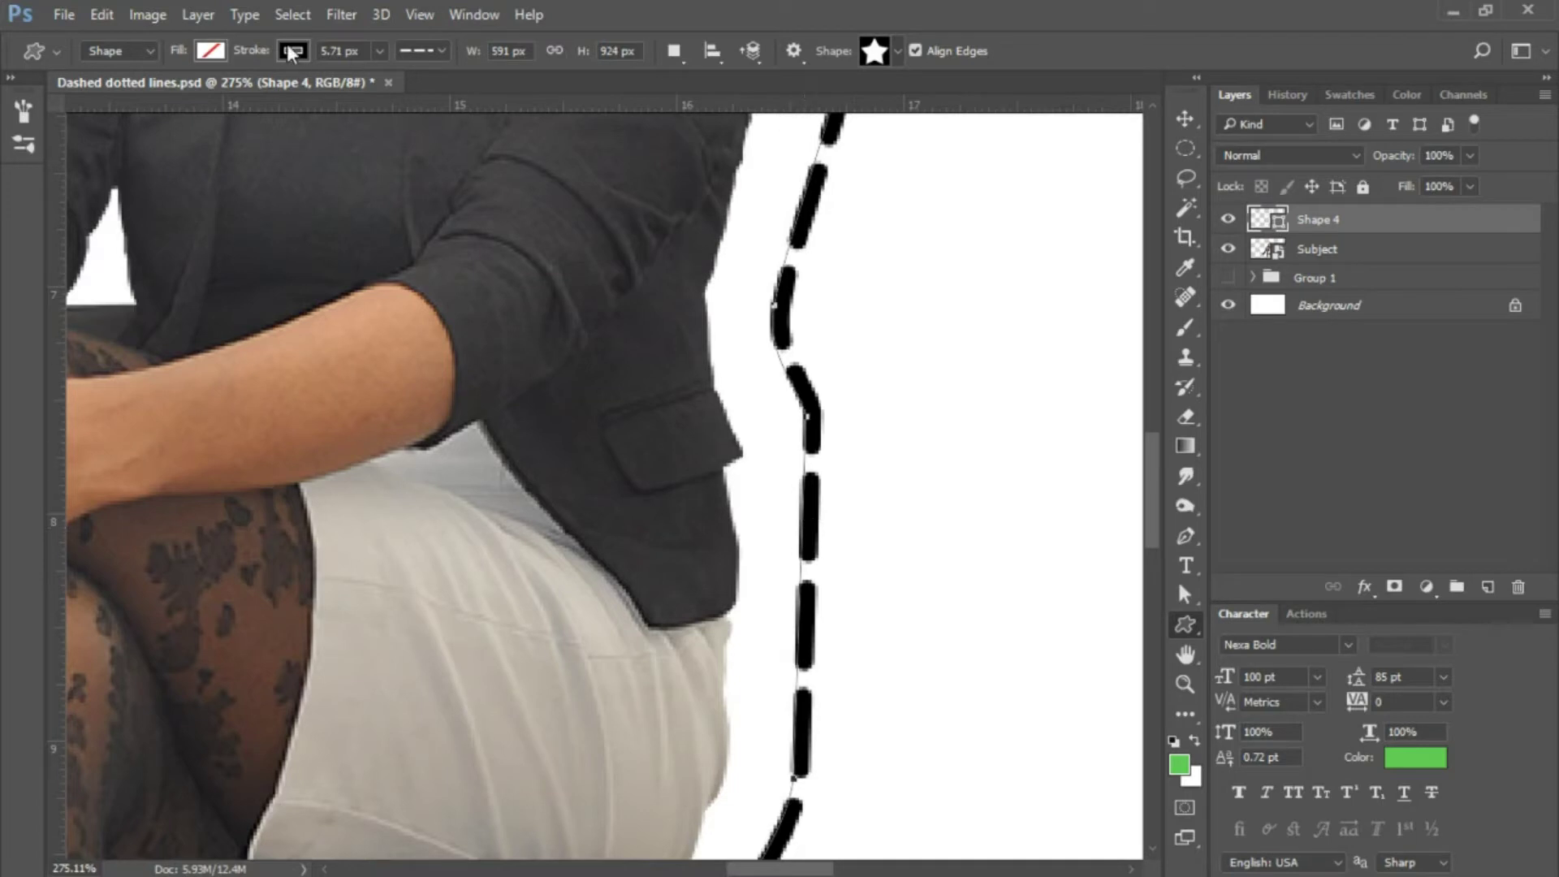
left_click(442, 47)
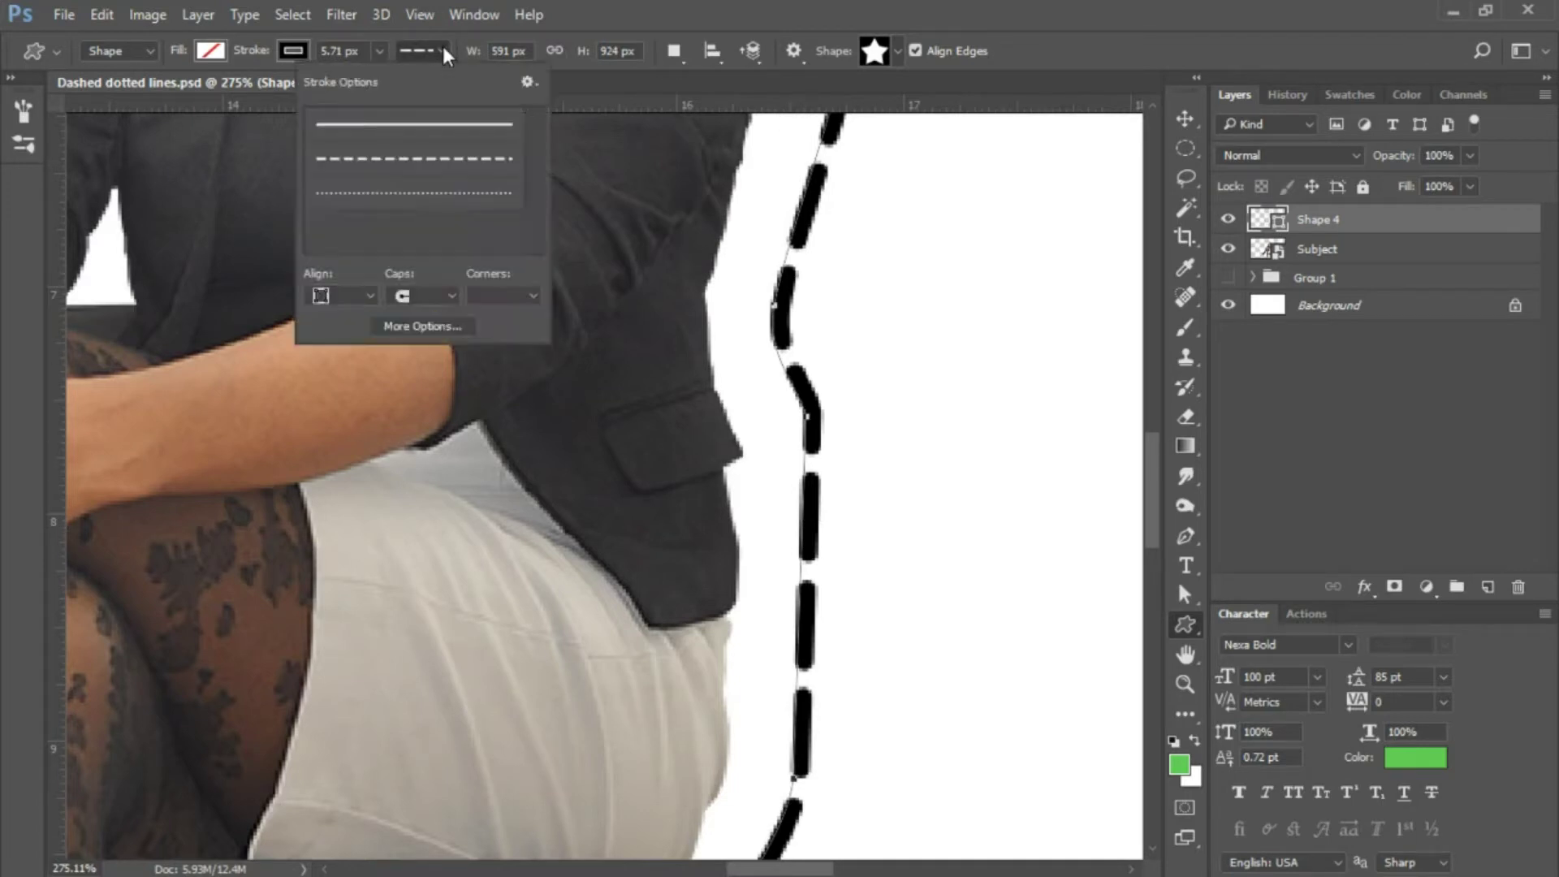
Apply the dashed stroke preset and set its dash to 4 and gap to 2
left_click(423, 162)
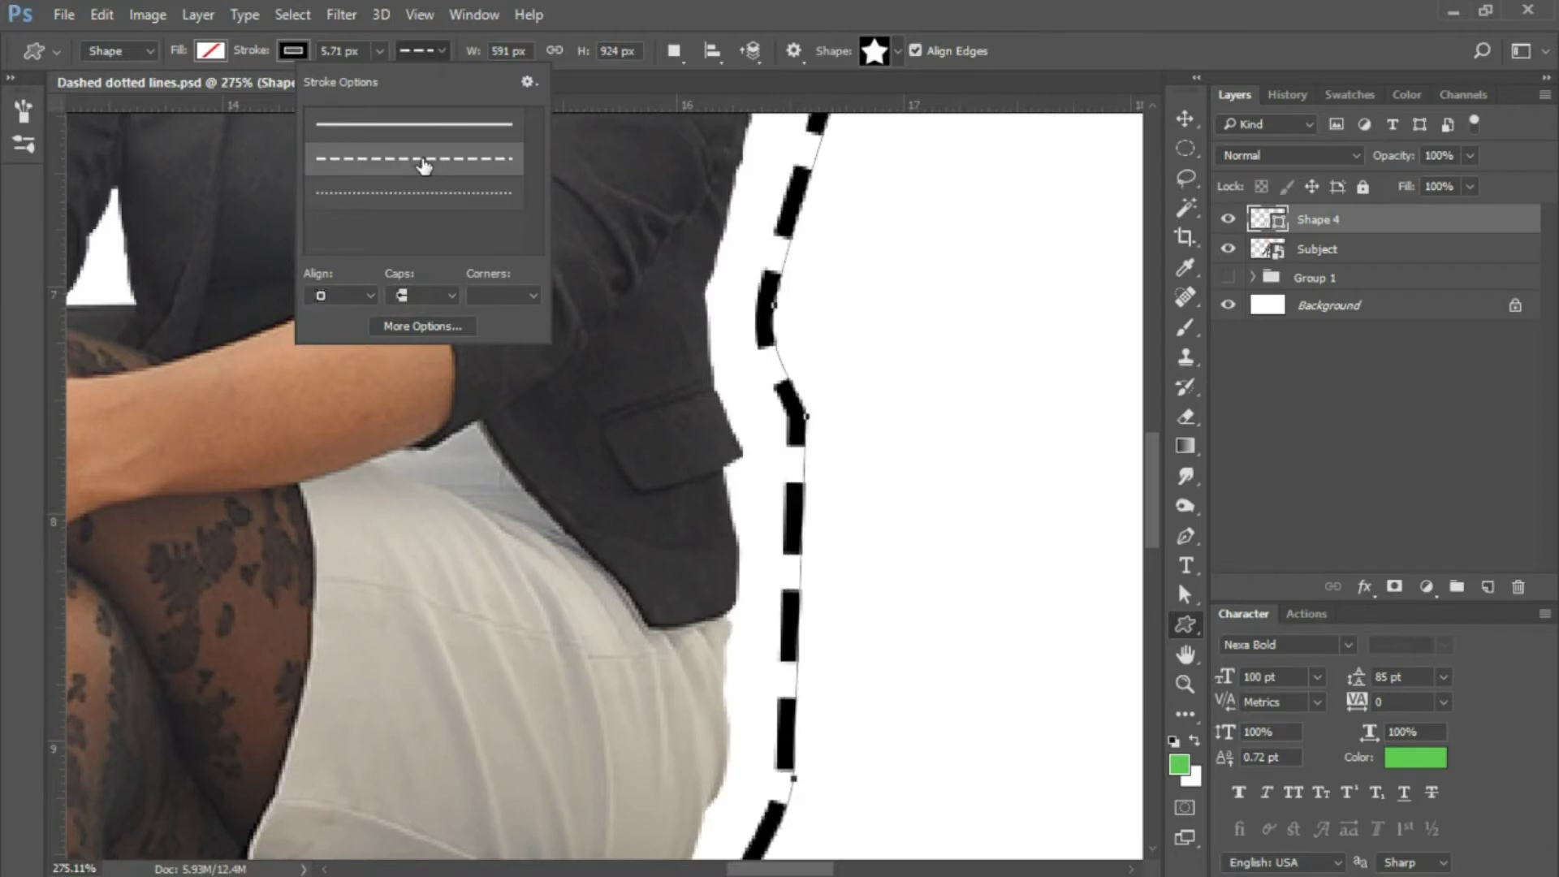
left_click(419, 328)
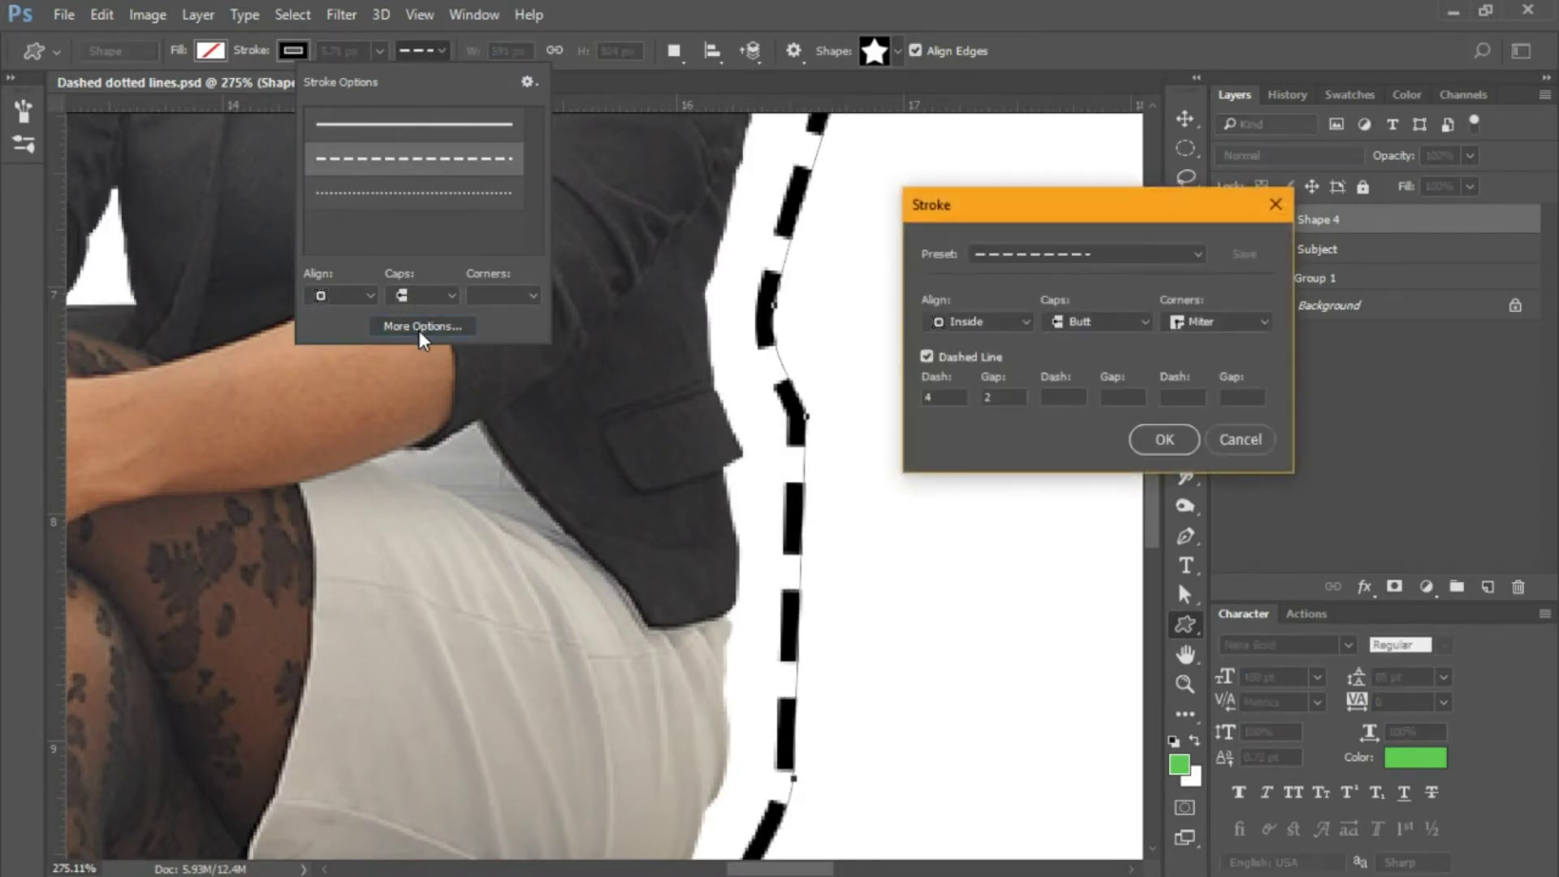
left_click_drag(946, 399, 901, 396)
type("5")
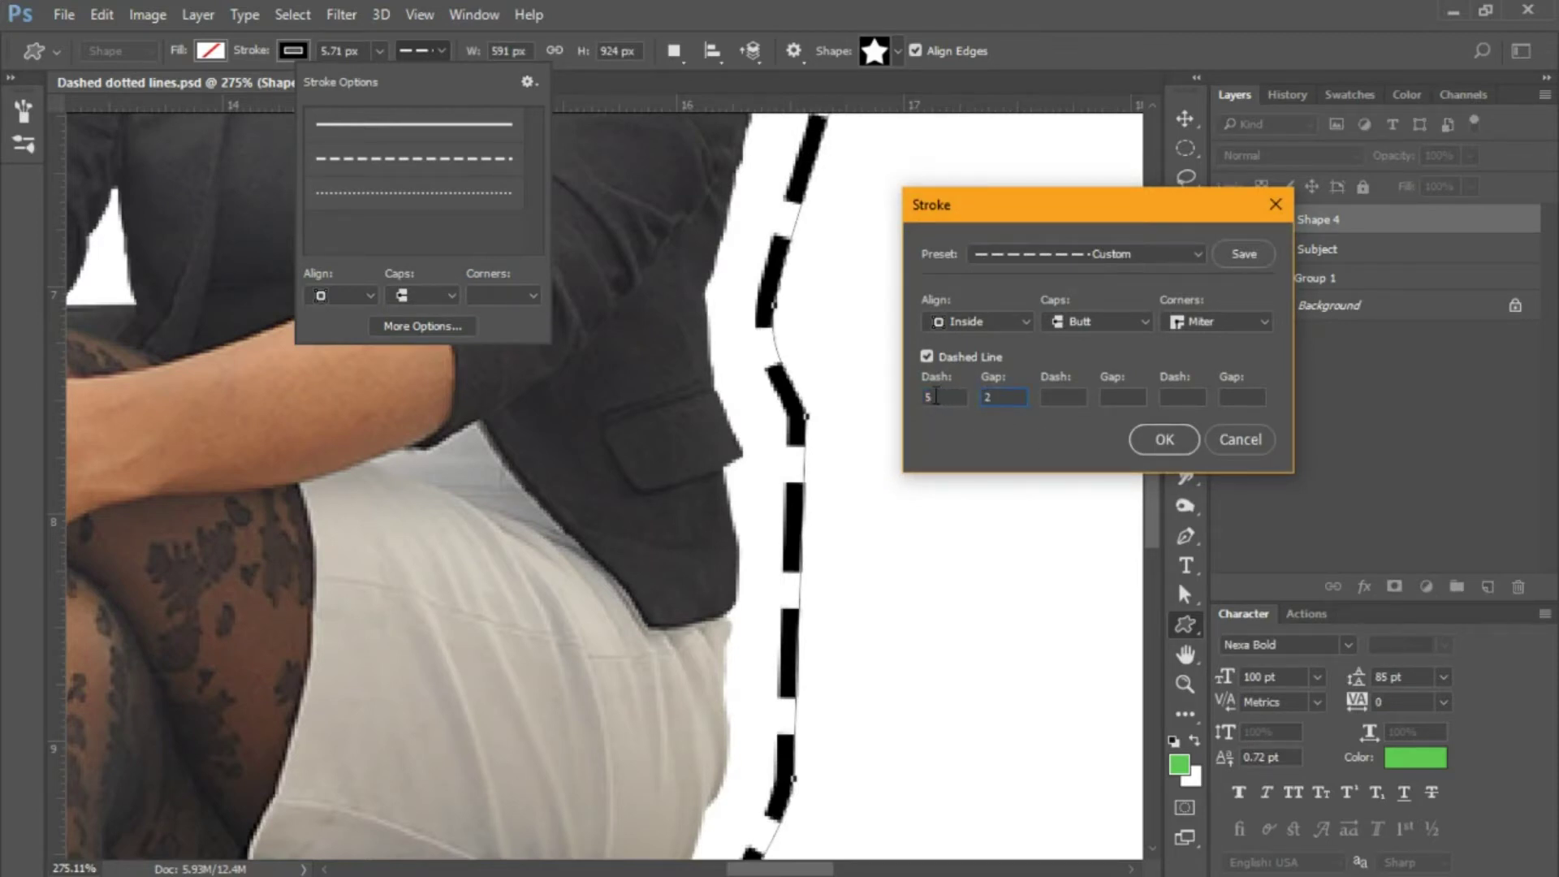
key("shift+Tab")
type("10")
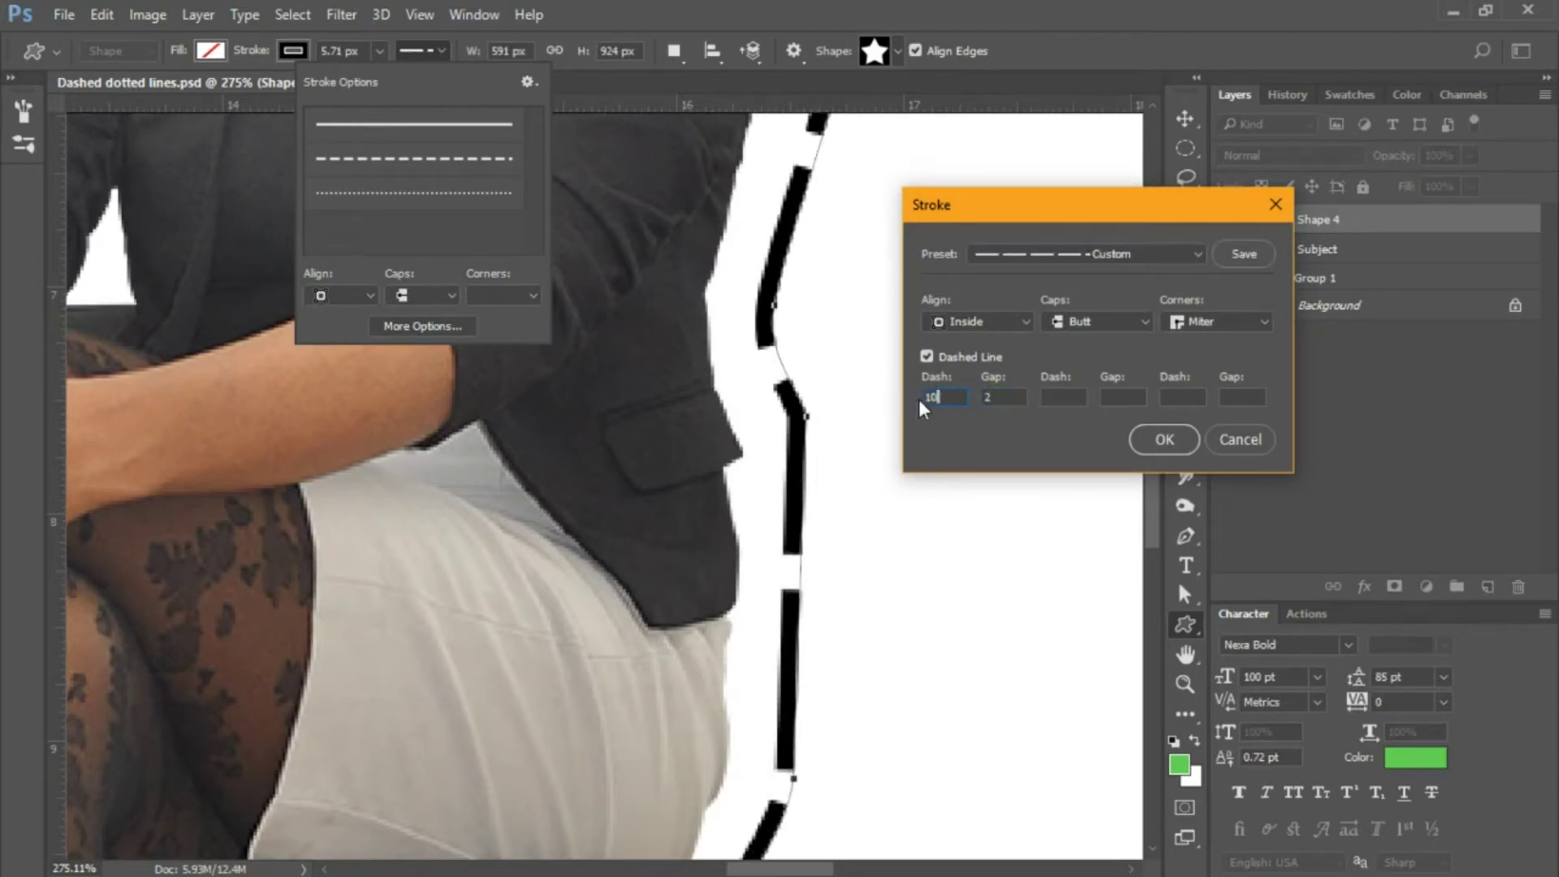
key("Tab")
type("2")
double_click(946, 396)
type("4")
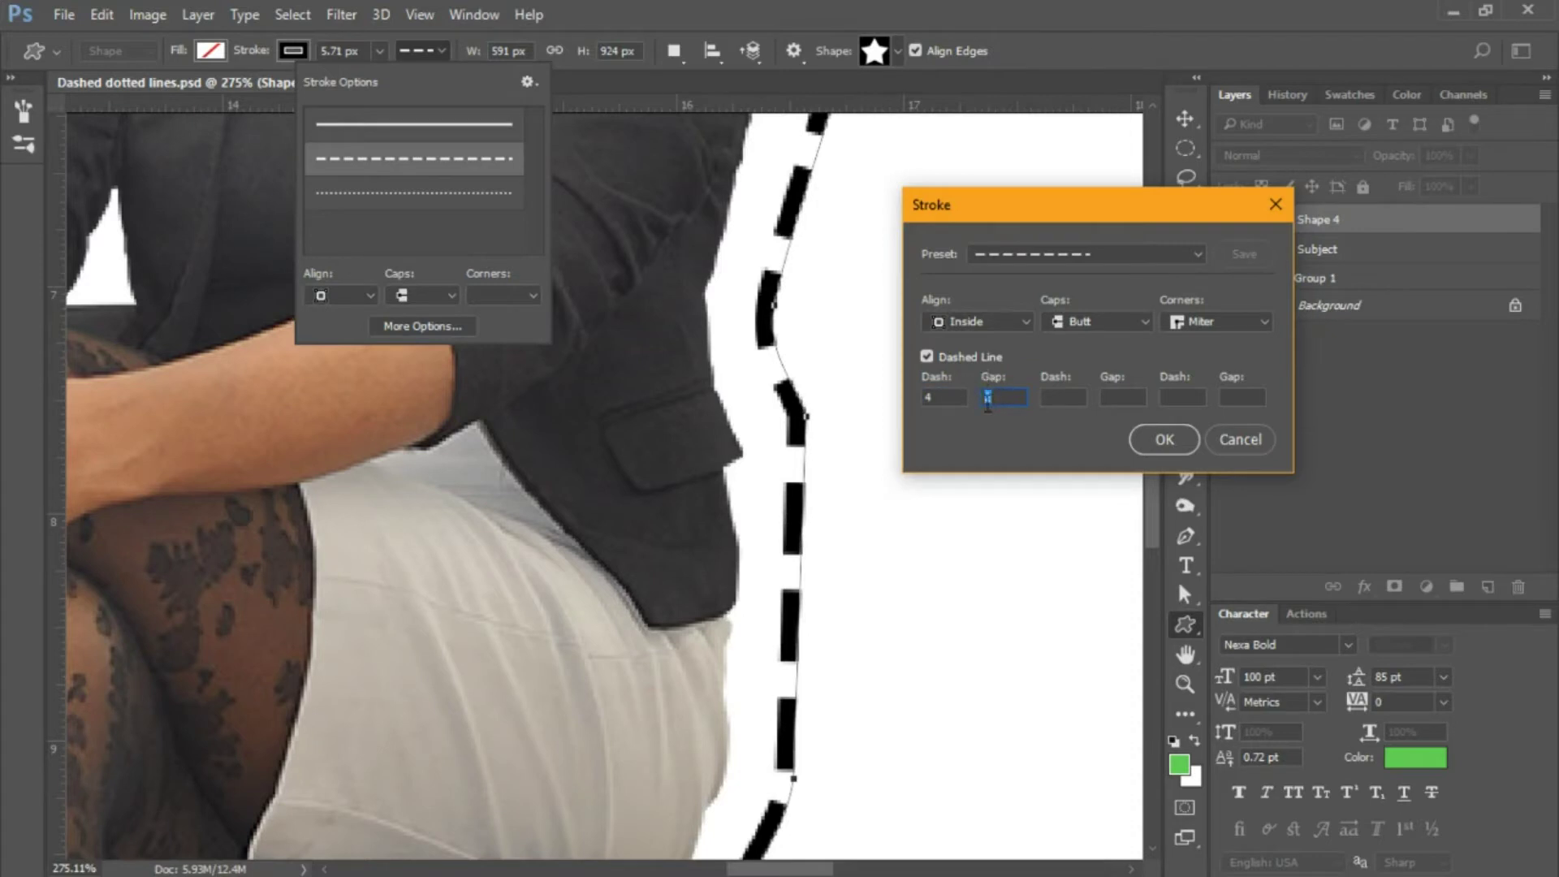
type("10")
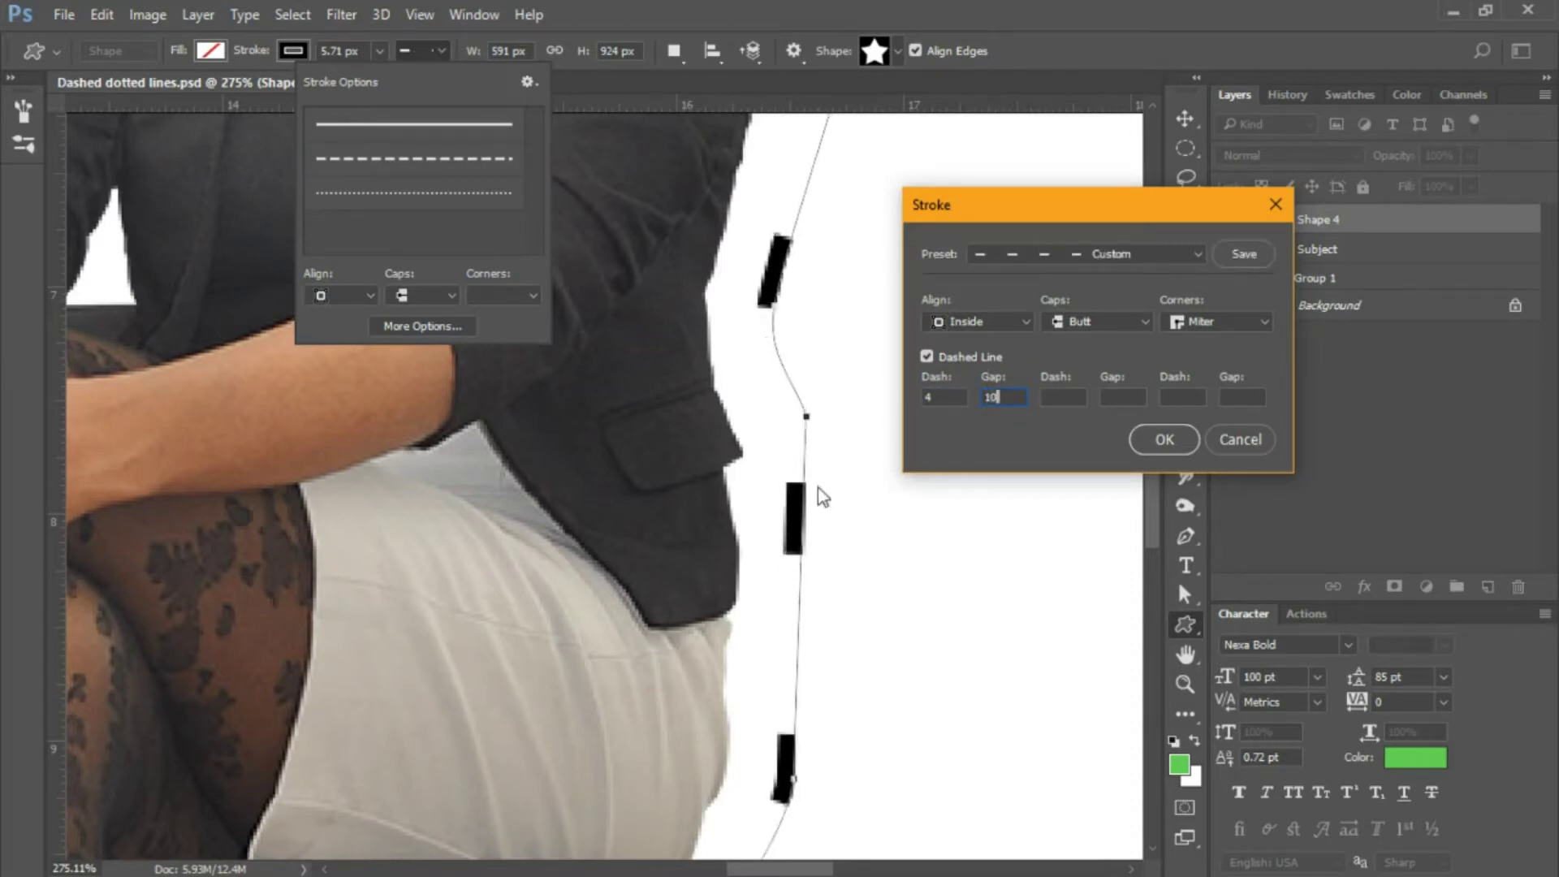
left_click_drag(1012, 403, 965, 402)
type("2")
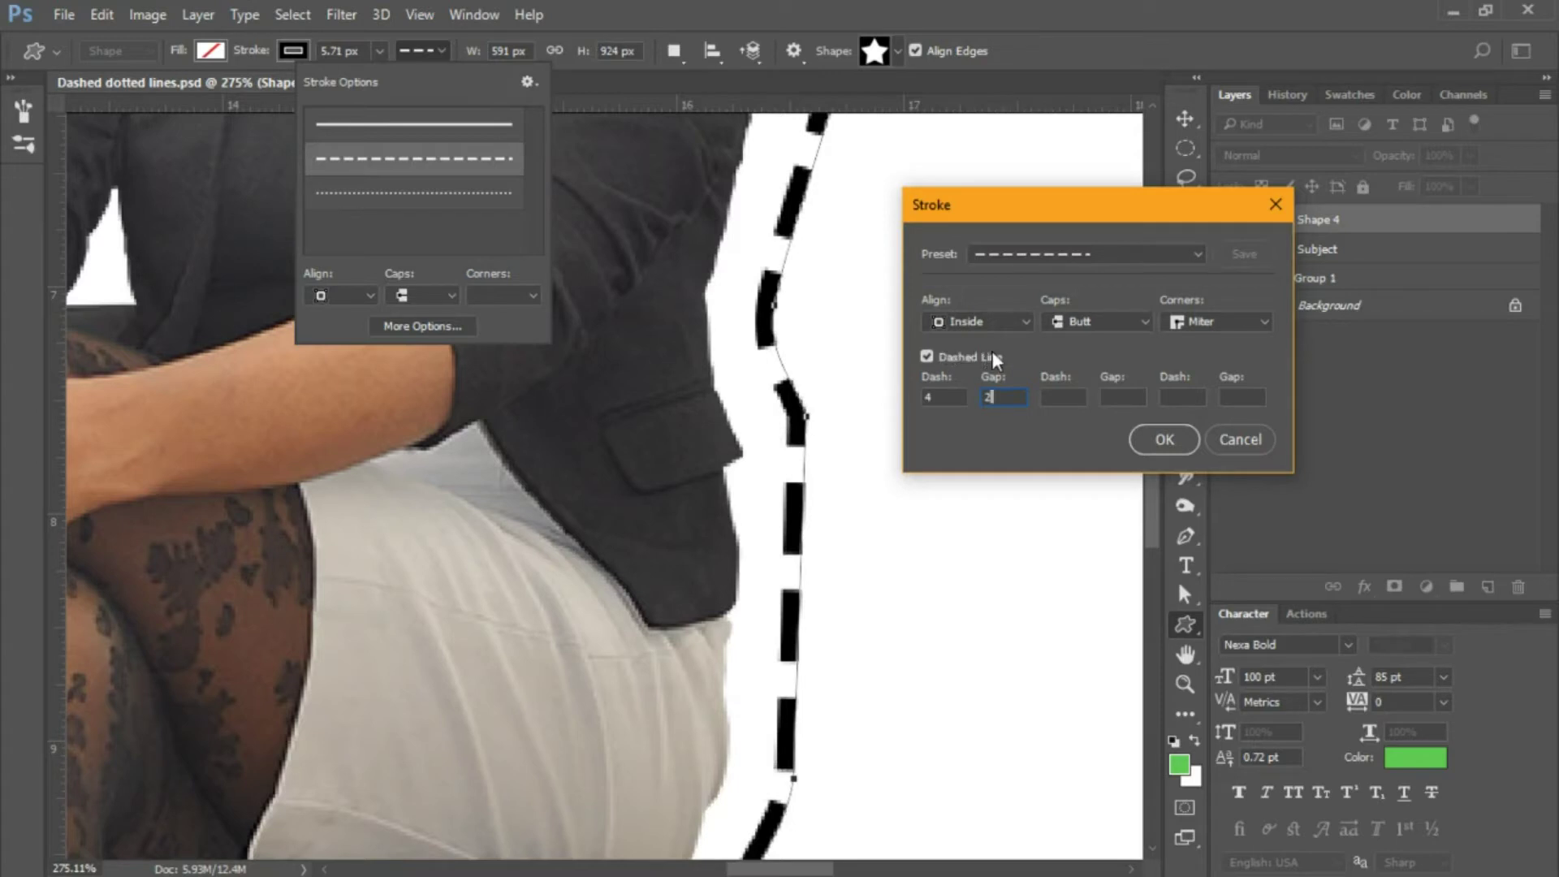
left_click(1153, 440)
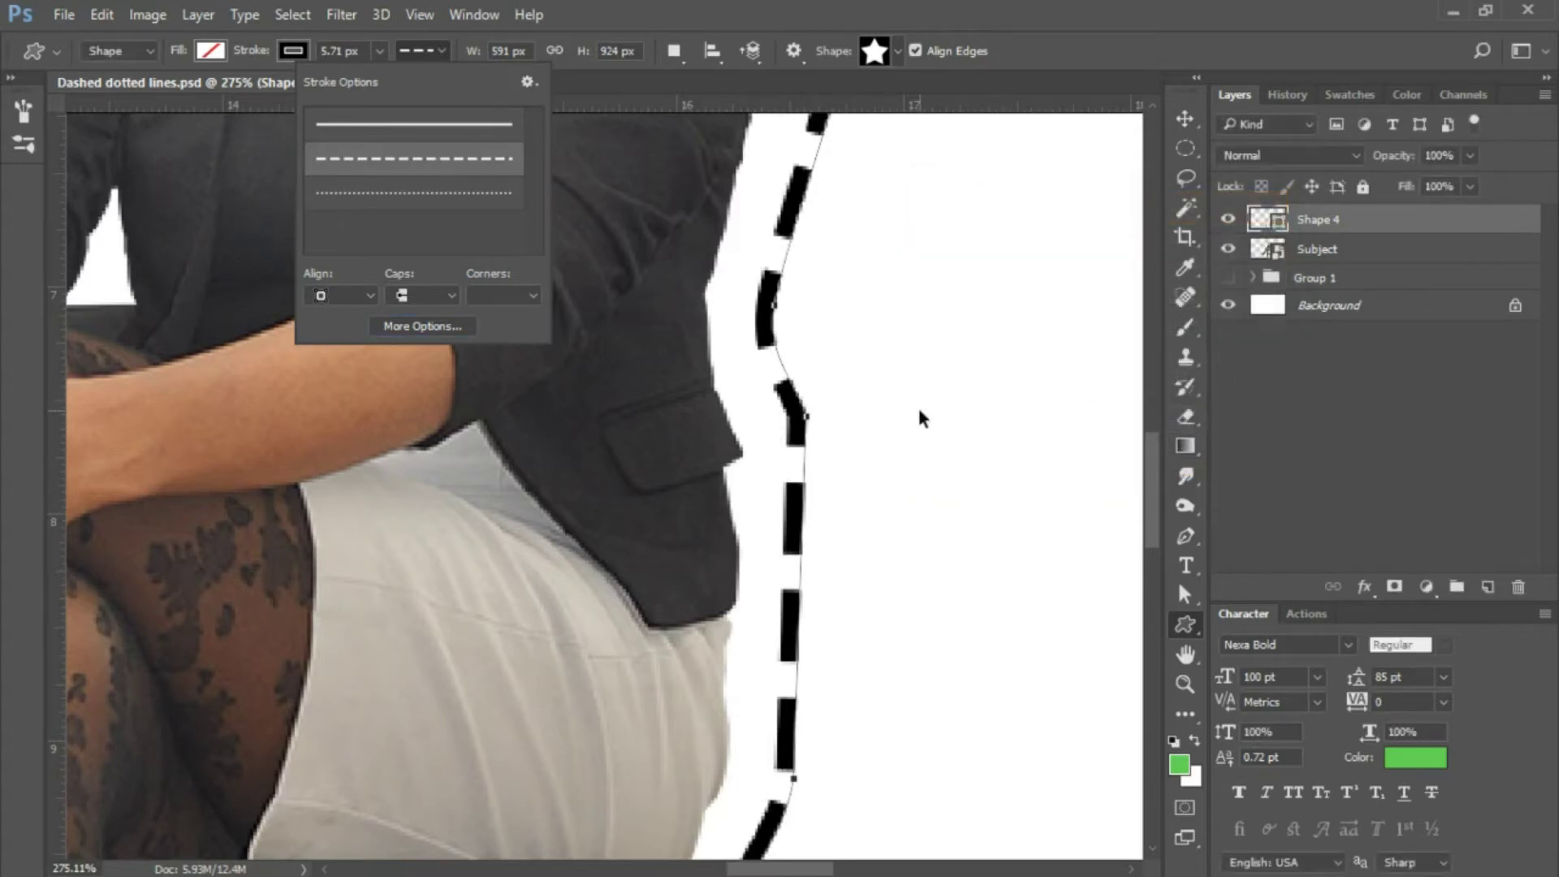
Close the stroke options, fit the whole canvas on screen and switch to the Brush tool
key("Escape")
key("ctrl+0")
key("b")
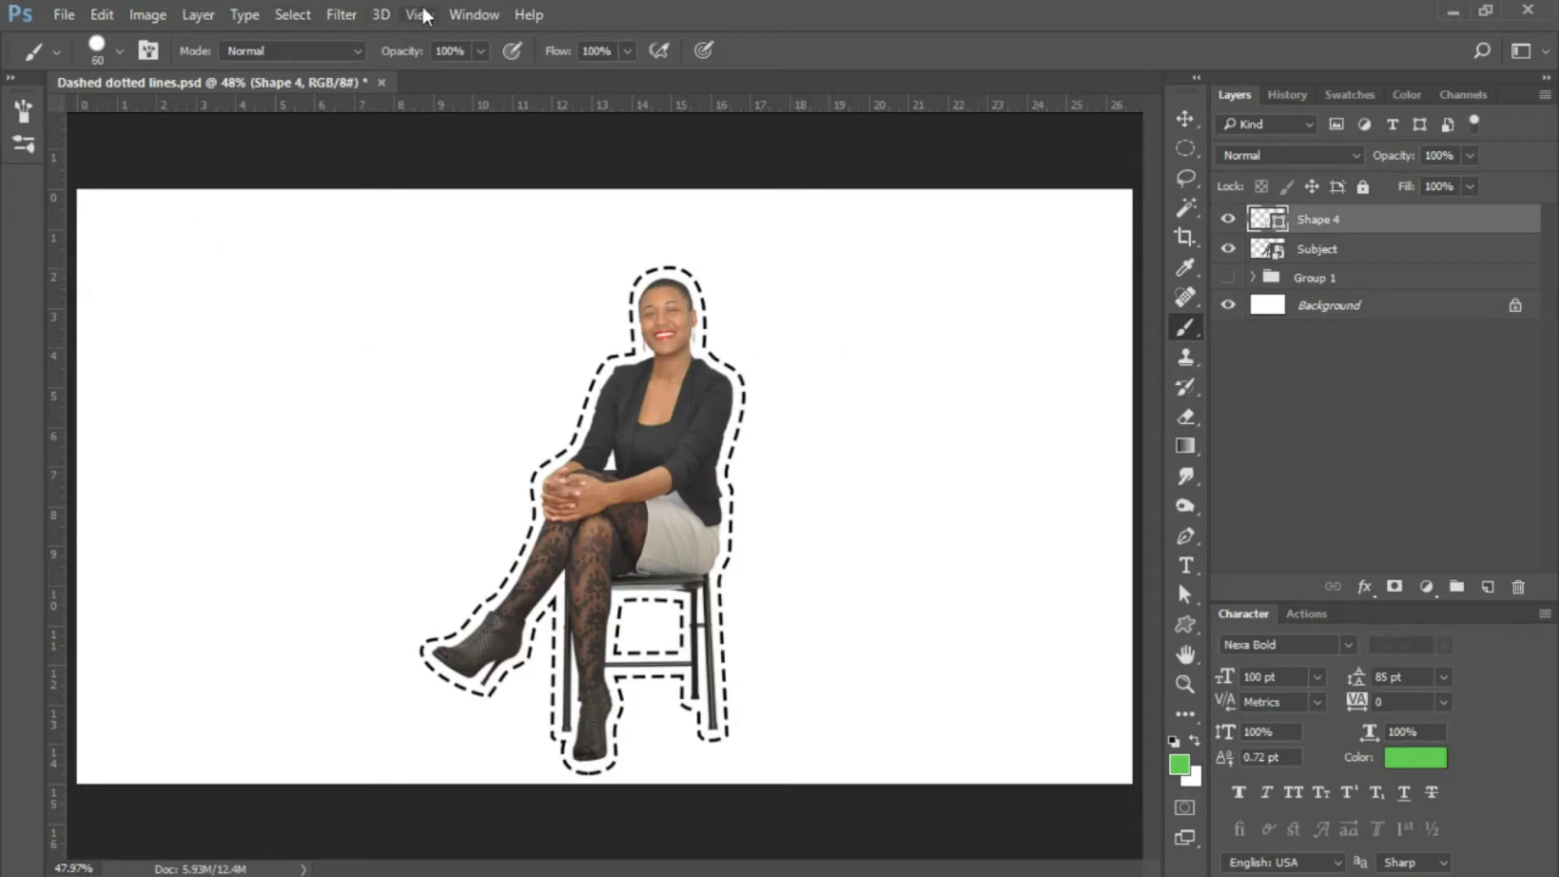
Set the round brush spacing to 143% for separate dots and add an empty Layer 5
left_click(457, 14)
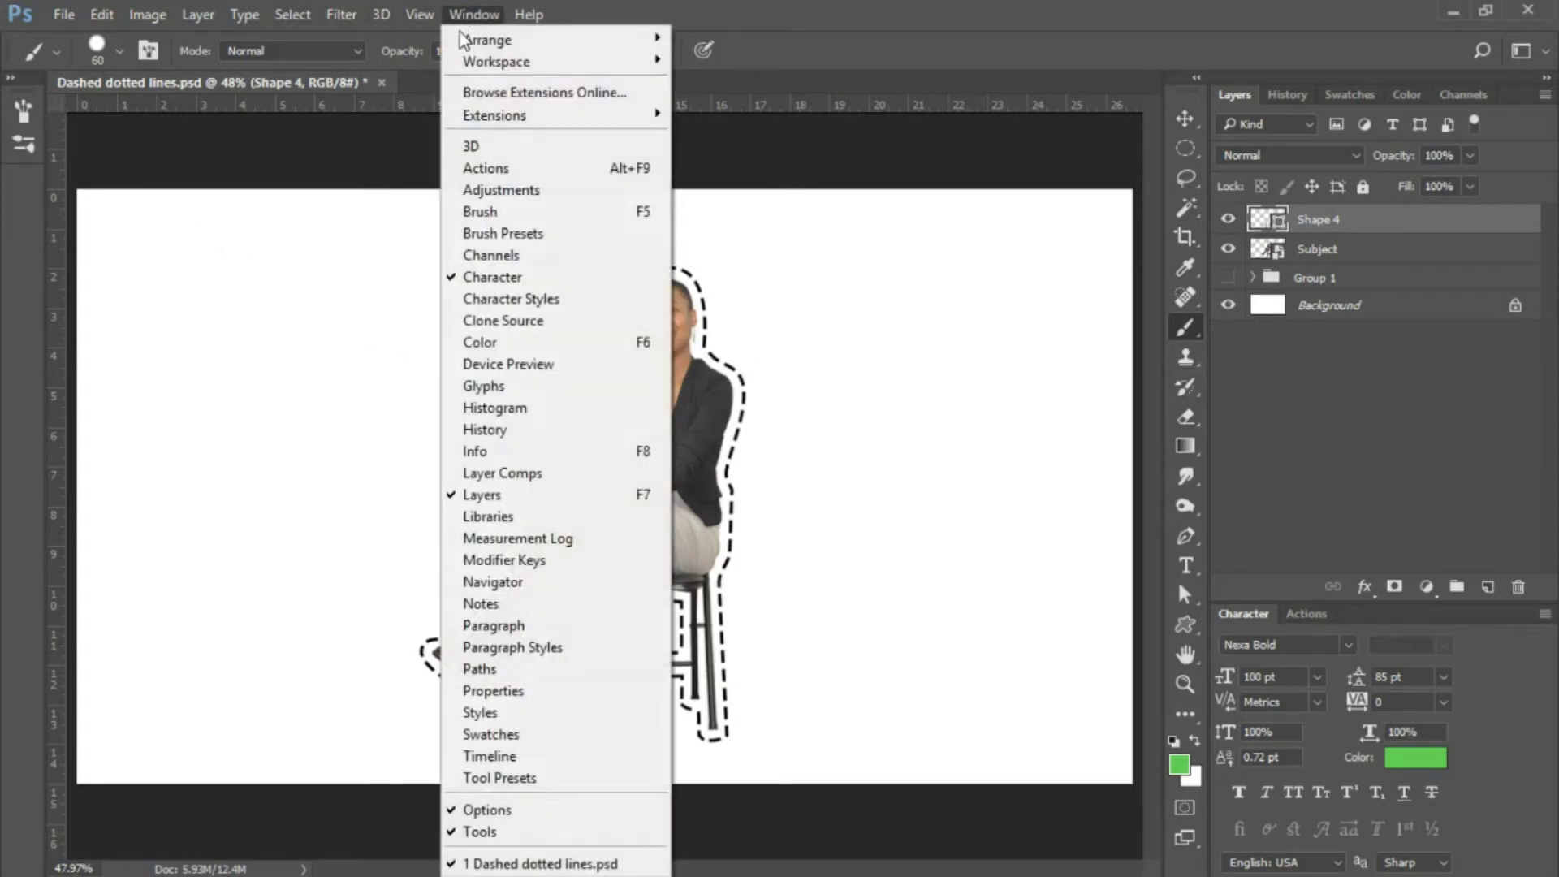
left_click(479, 213)
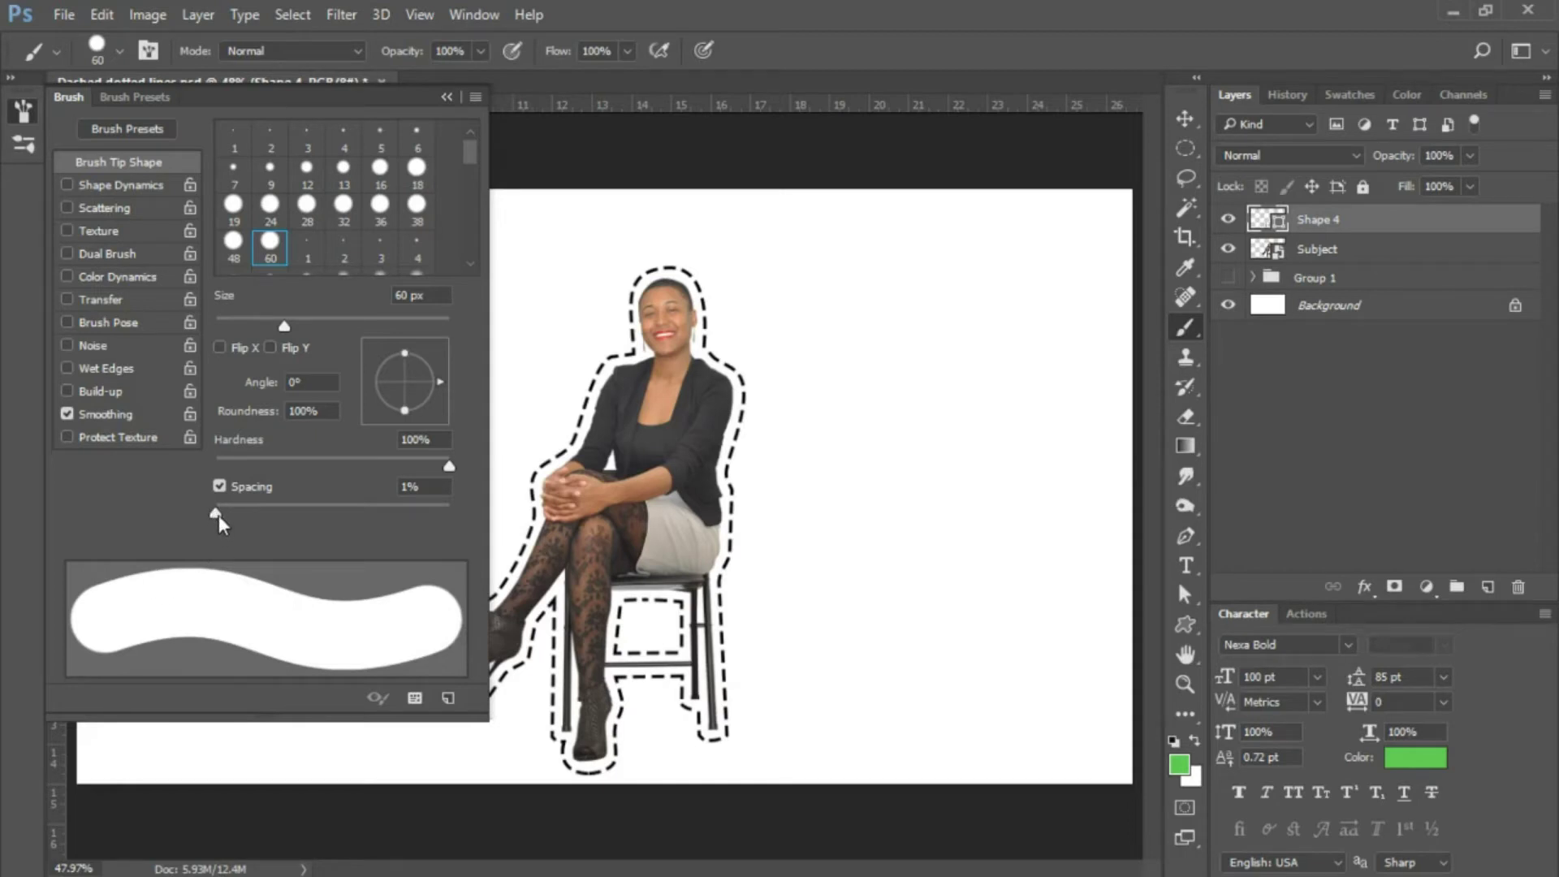
left_click_drag(218, 515, 358, 537)
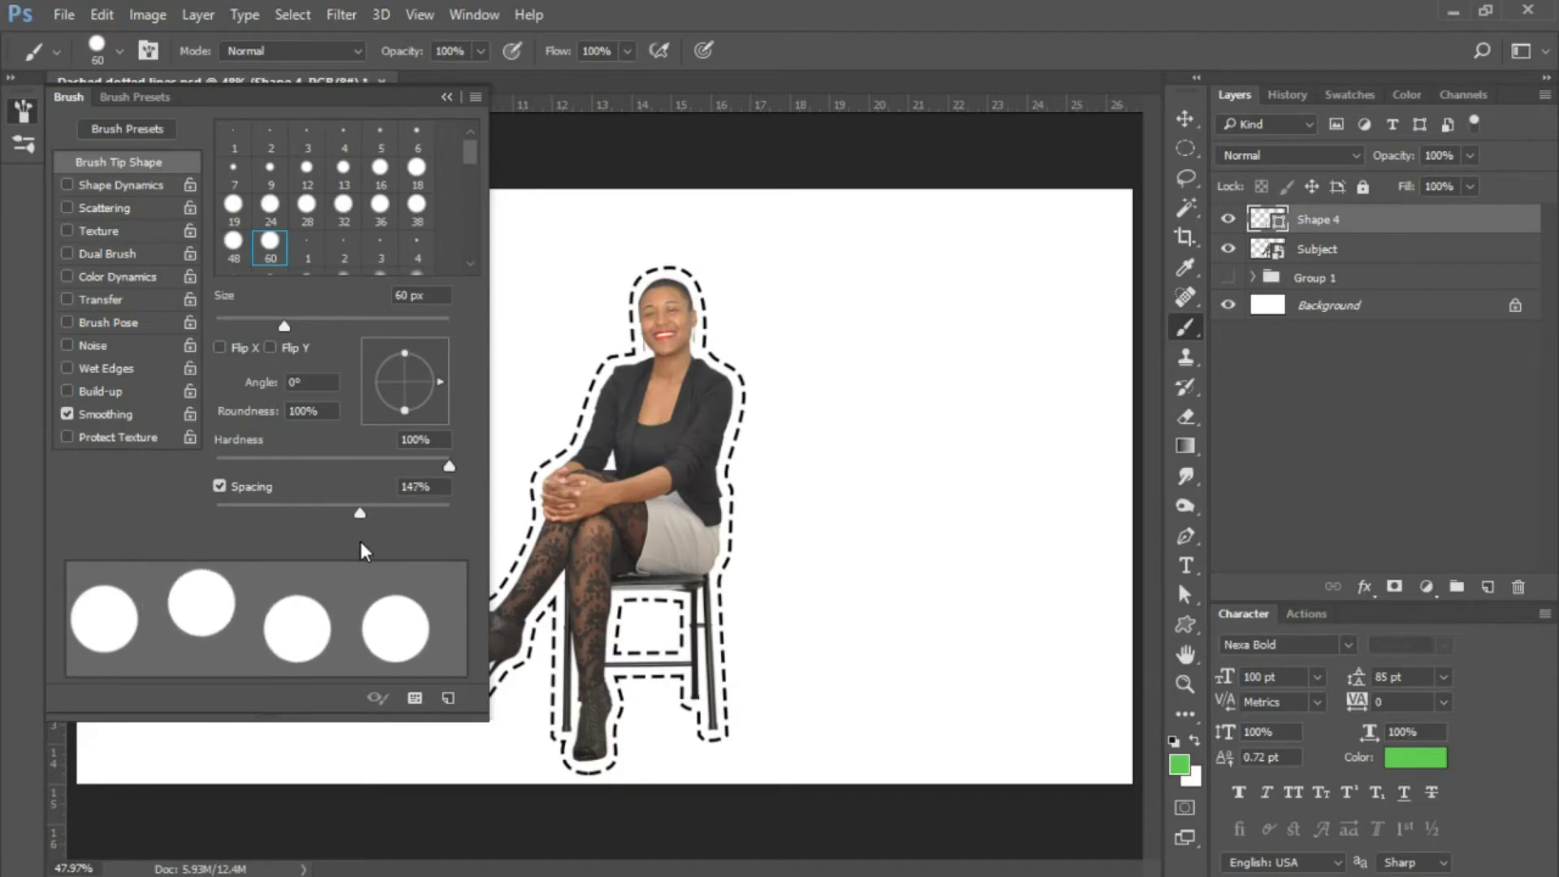
mouse_move(359, 538)
left_mouse_down()
mouse_move(297, 544)
mouse_move(358, 546)
left_mouse_up()
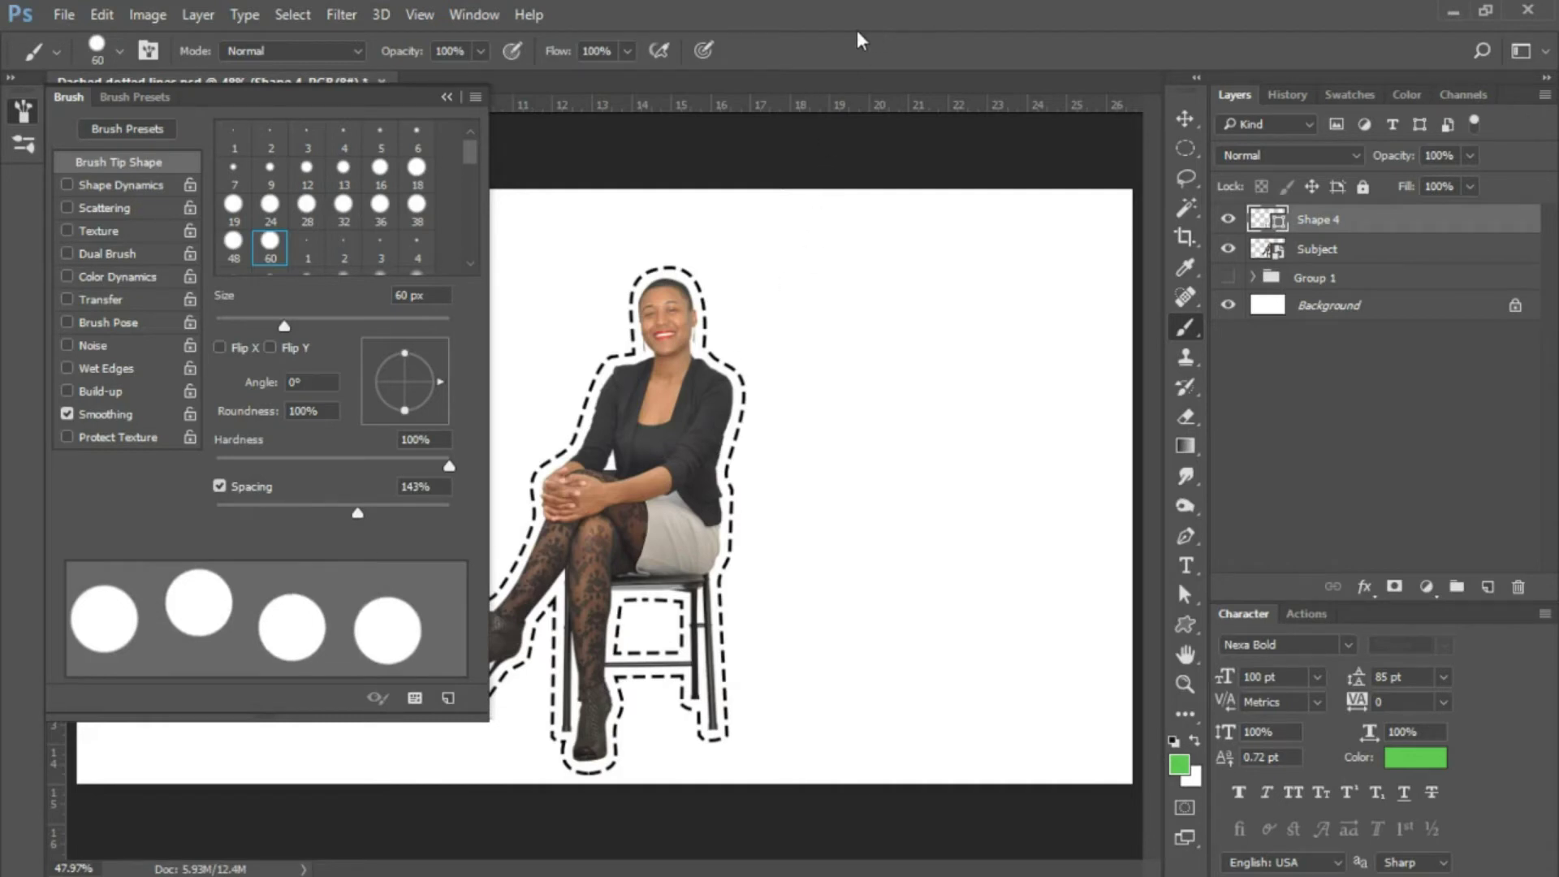
left_click(448, 98)
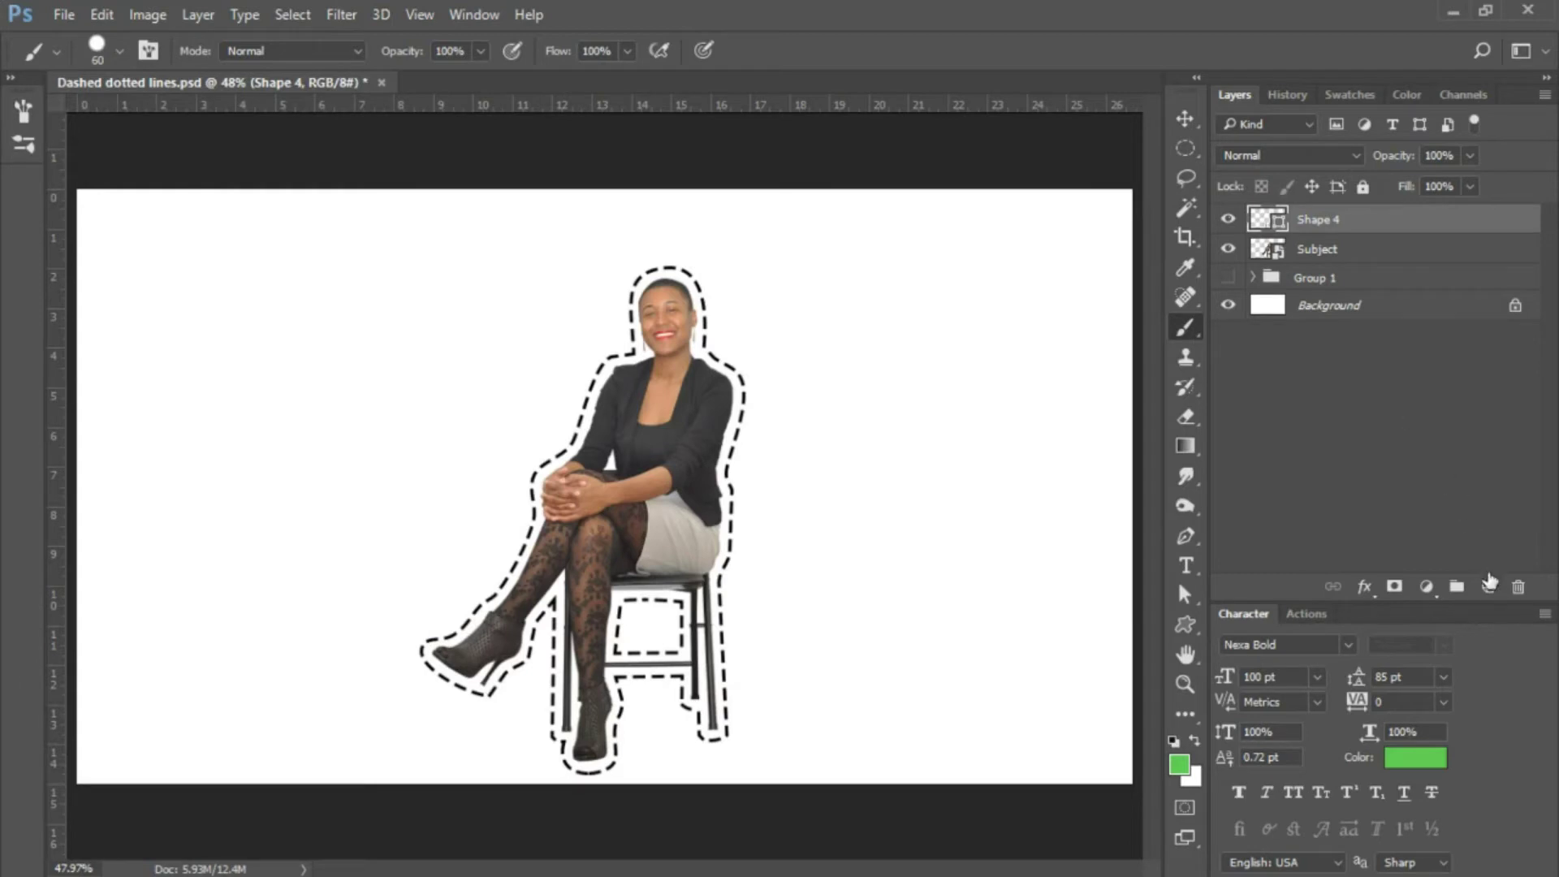
left_click(1489, 588)
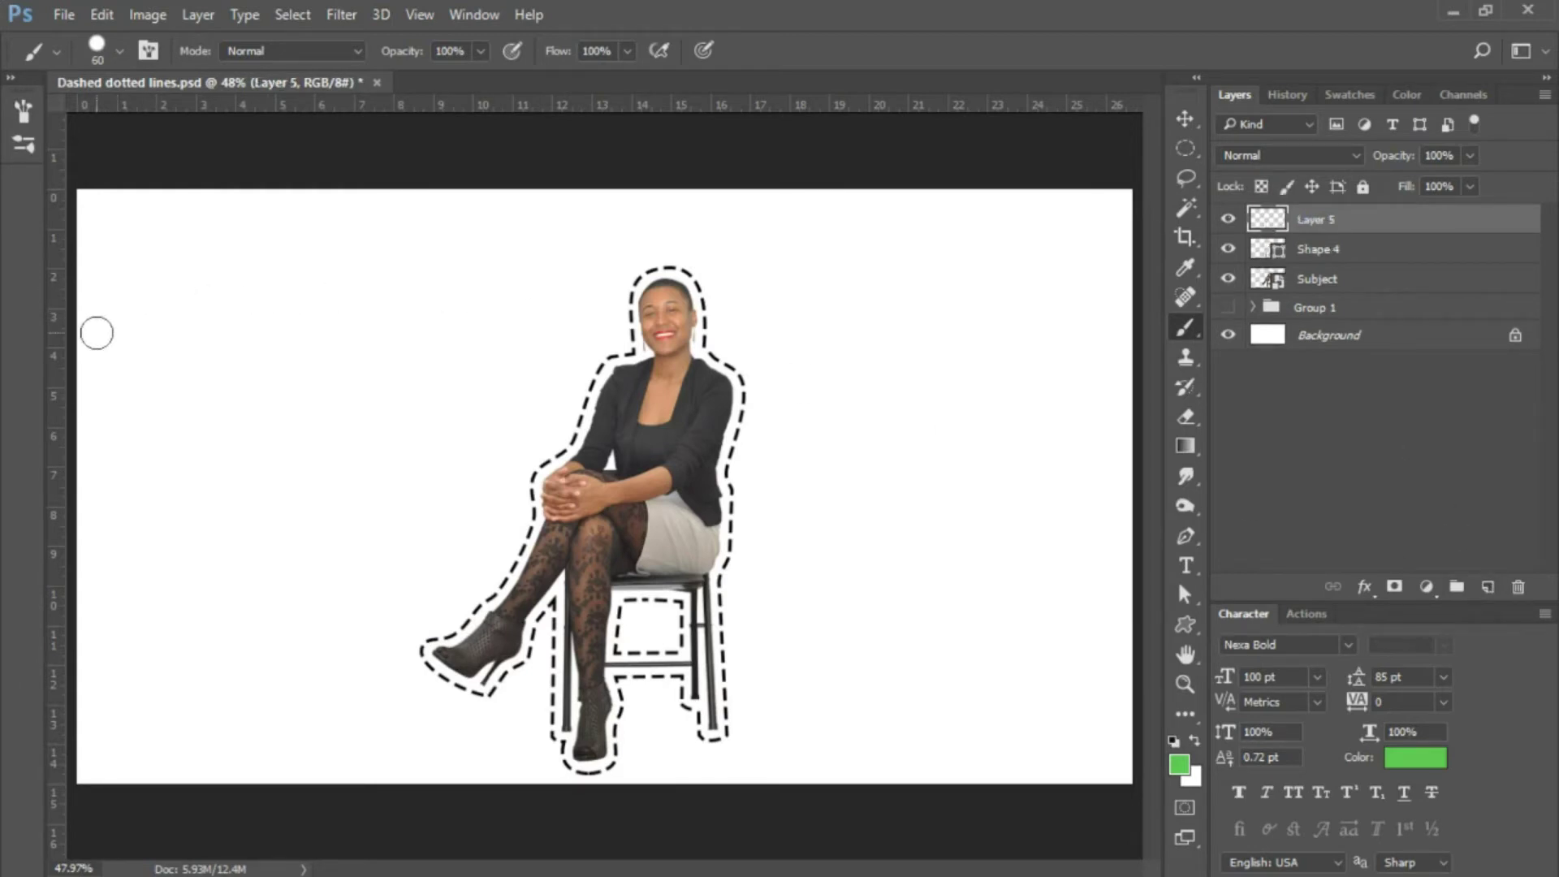
Paint a wavy green dotted line at upper left, add Layer 6, and set blue #525bca
mouse_move(96, 333)
left_mouse_down()
mouse_move(260, 293)
mouse_move(398, 345)
mouse_move(506, 354)
mouse_move(600, 306)
left_mouse_up()
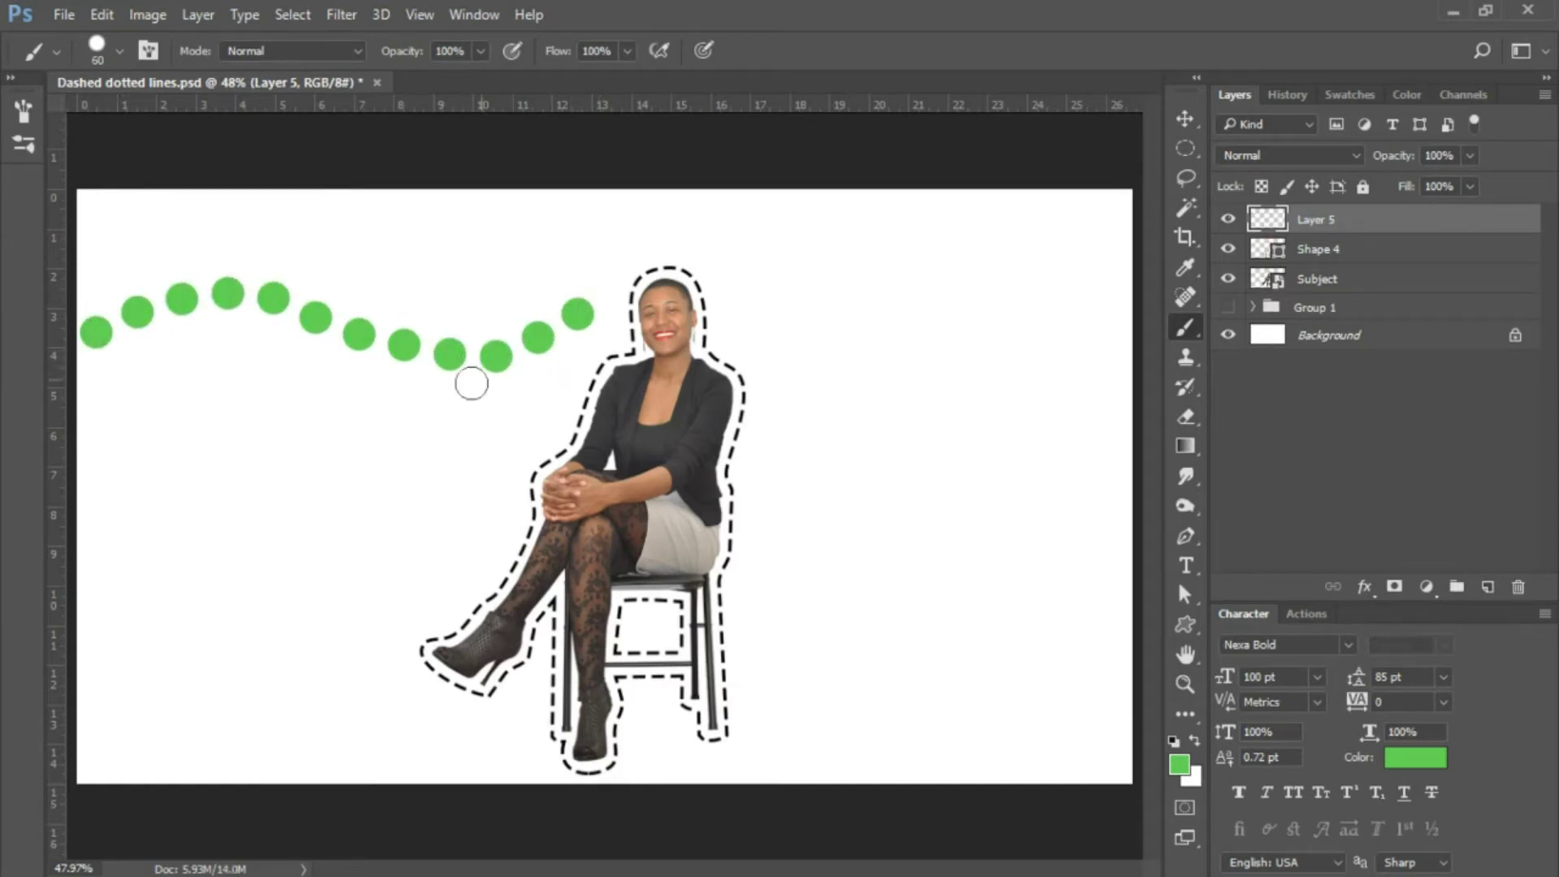
left_click(1488, 588)
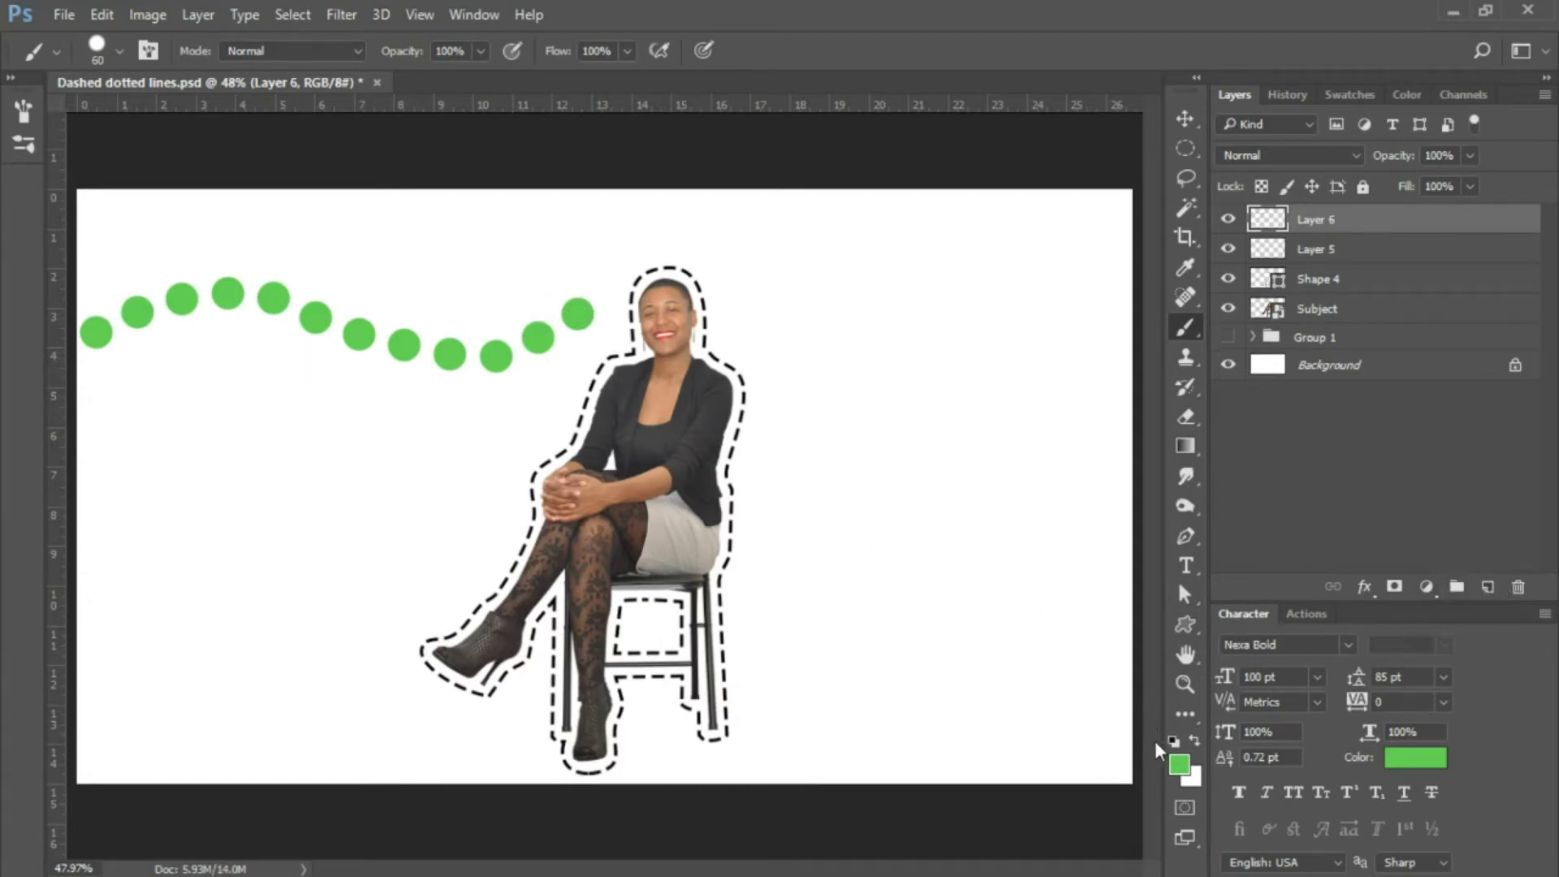
left_click(1179, 763)
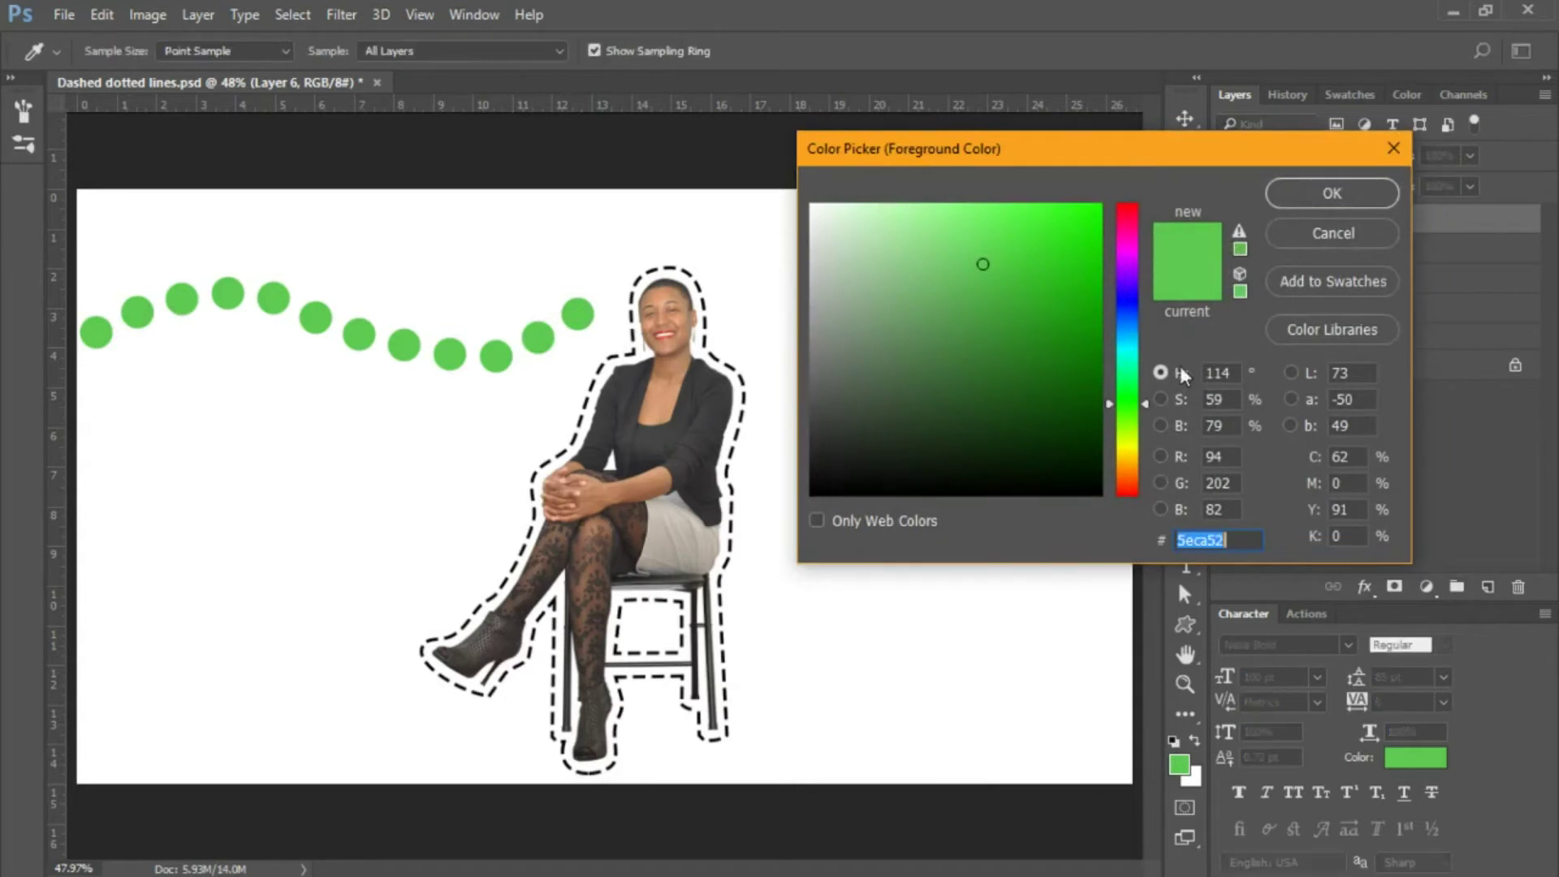
left_click(1127, 306)
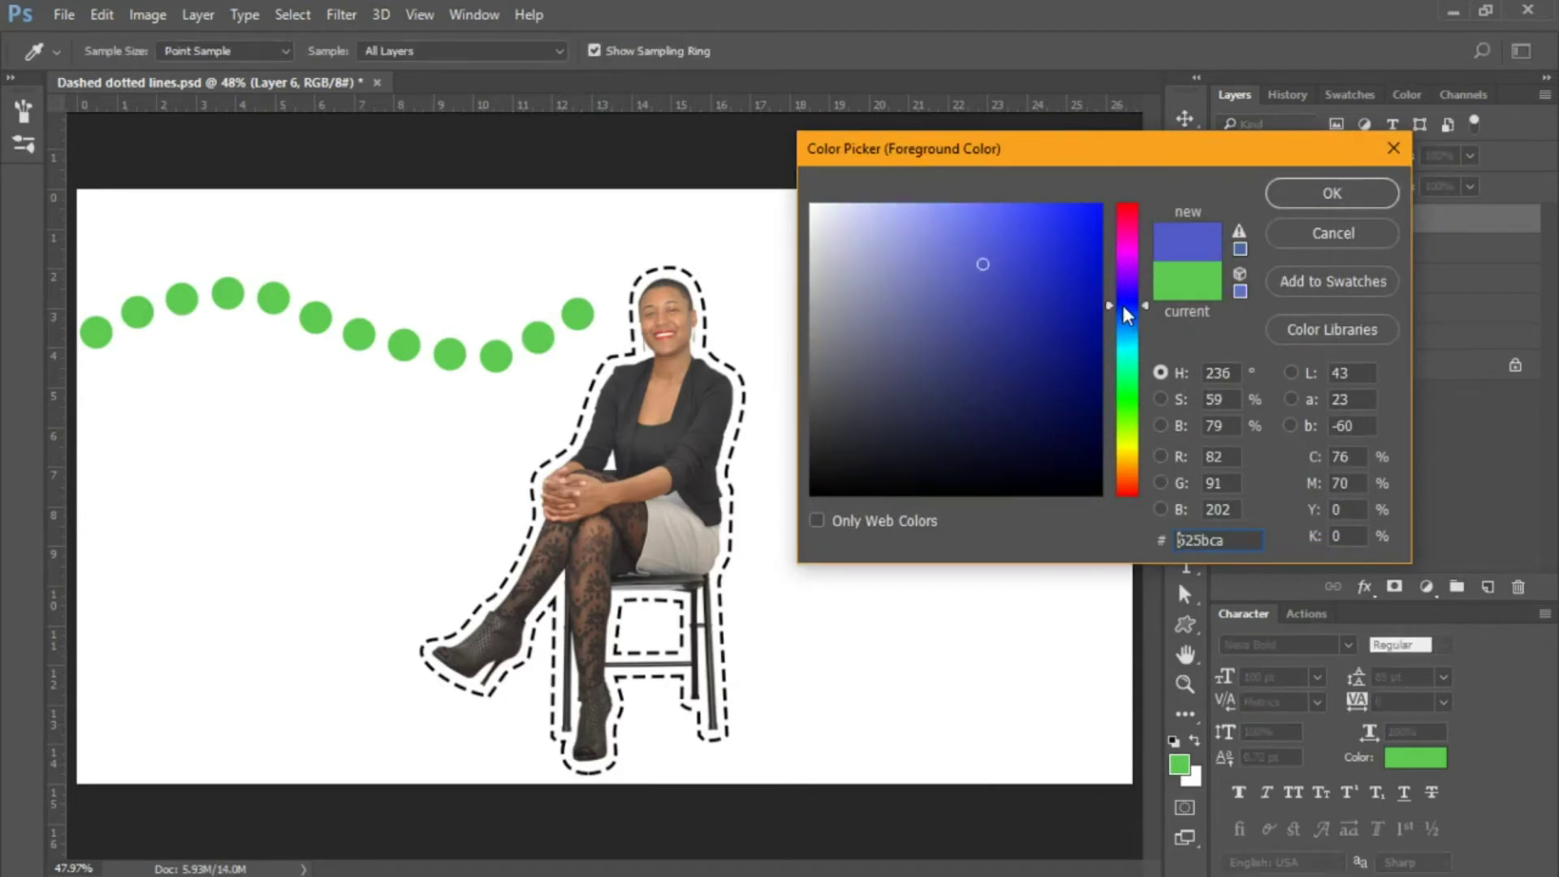
left_click(1324, 195)
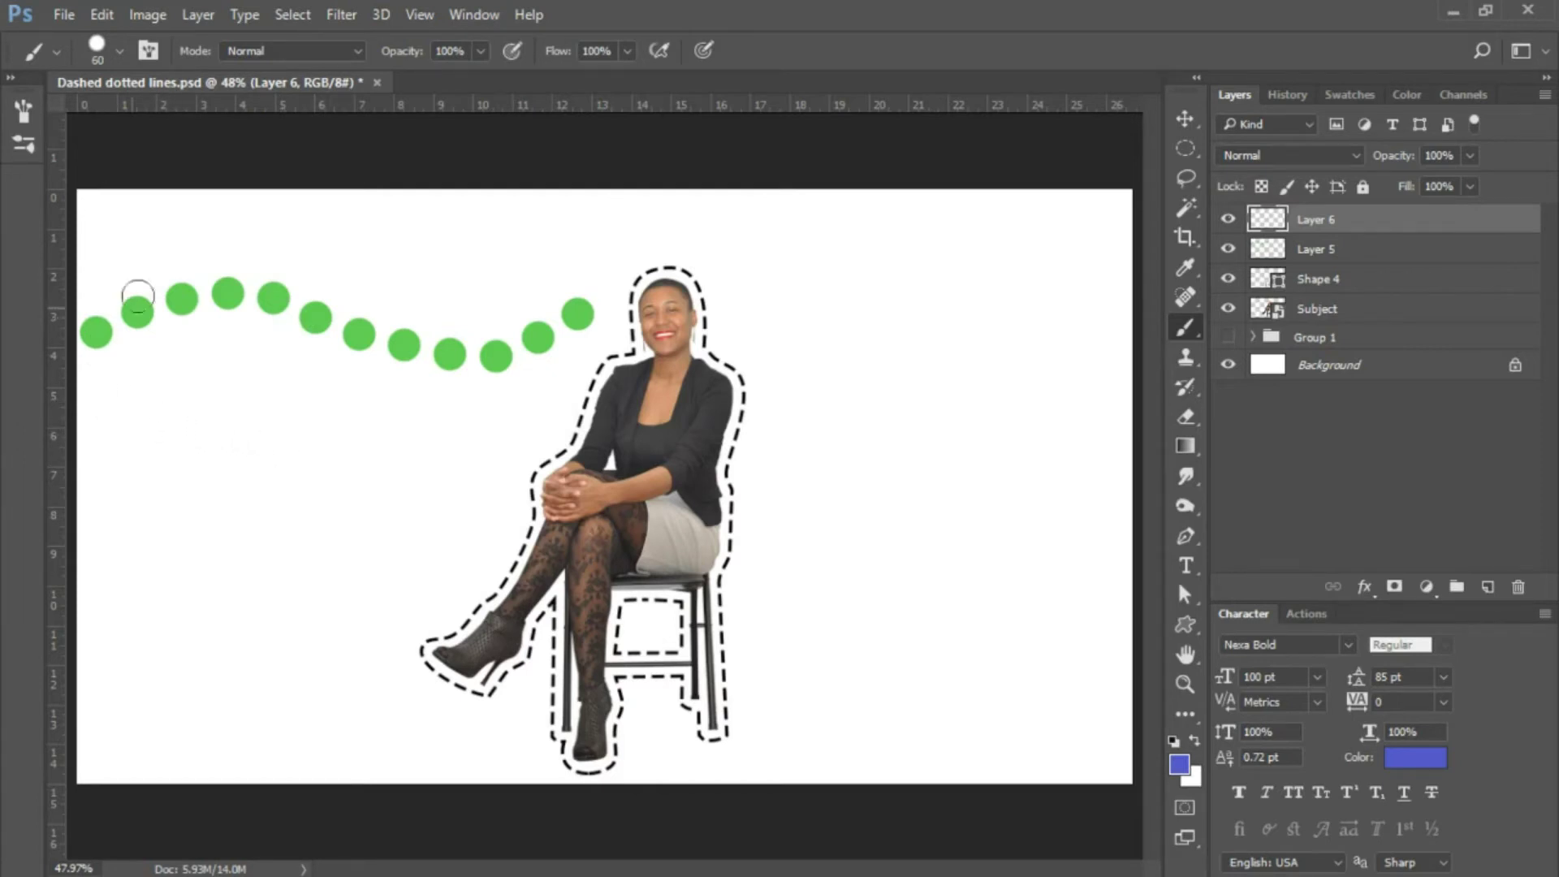
left_click(457, 15)
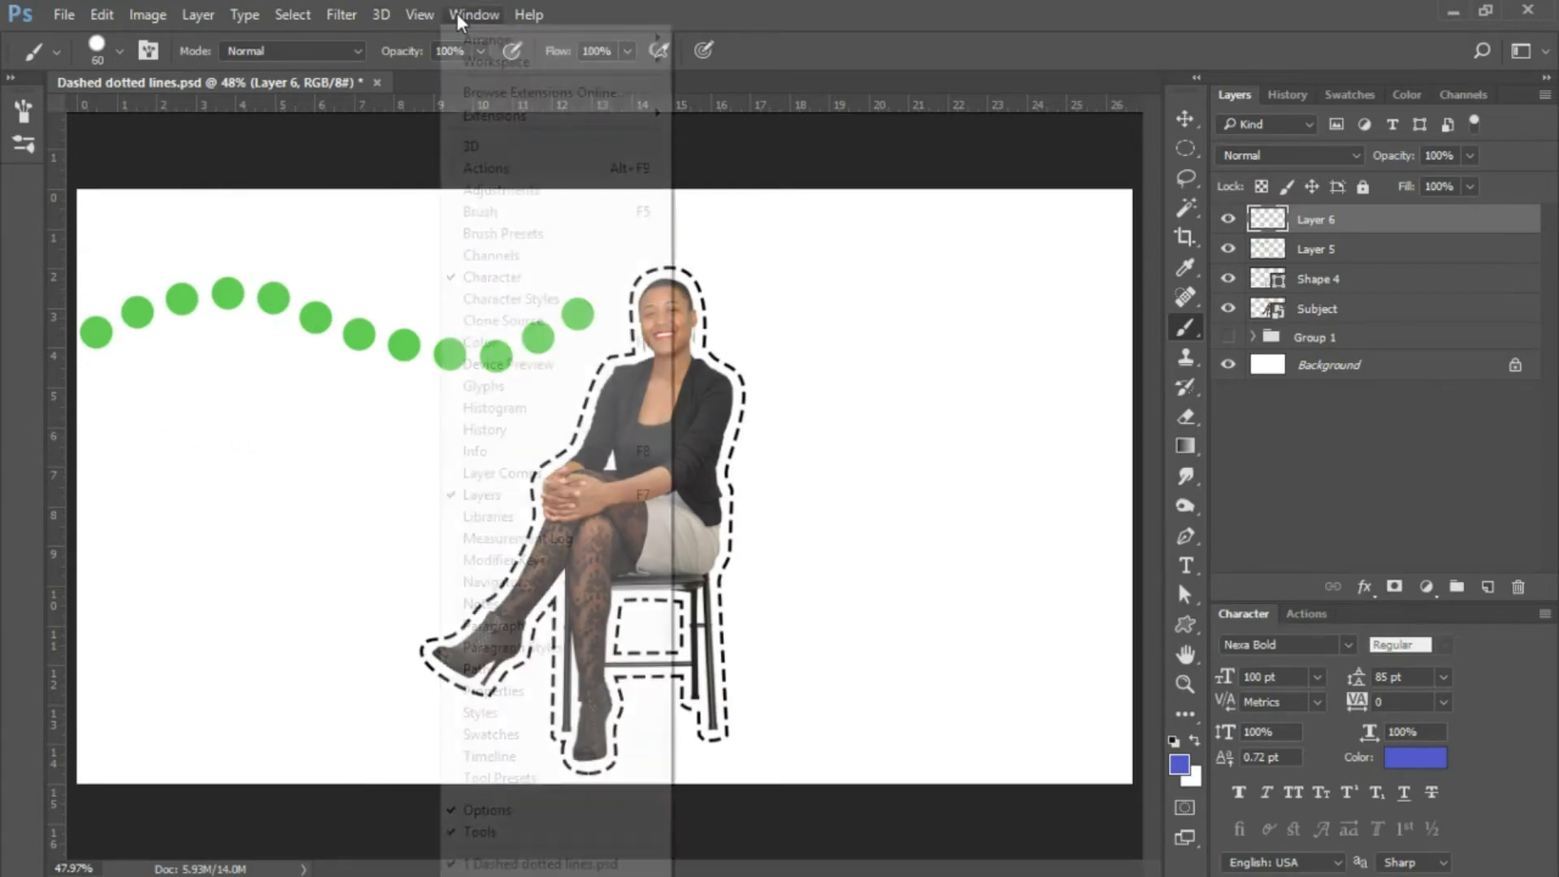
left_click(488, 213)
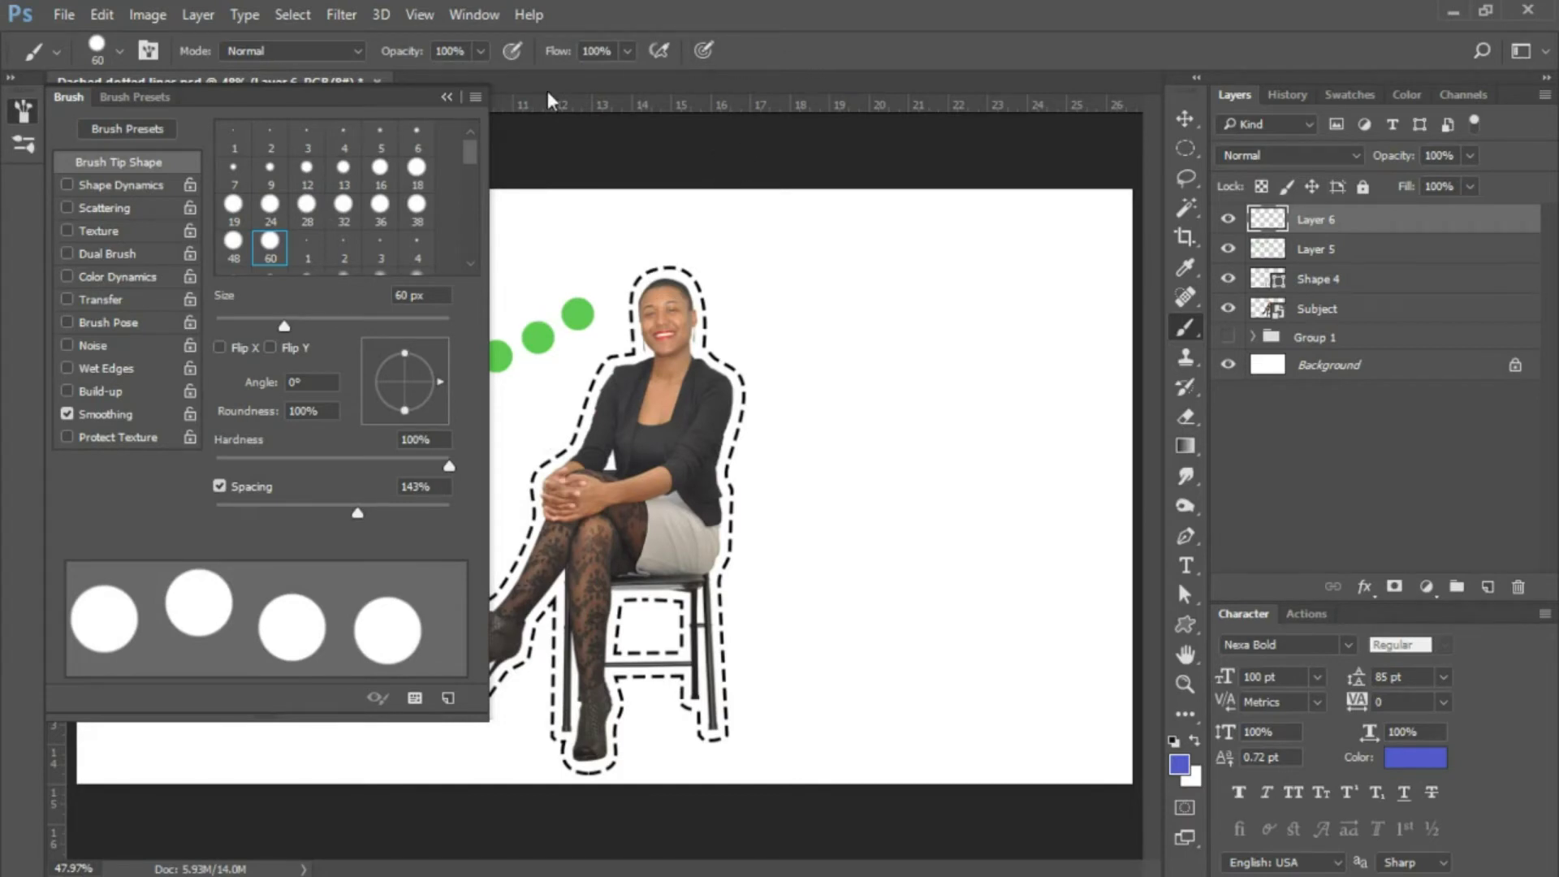
left_click(447, 98)
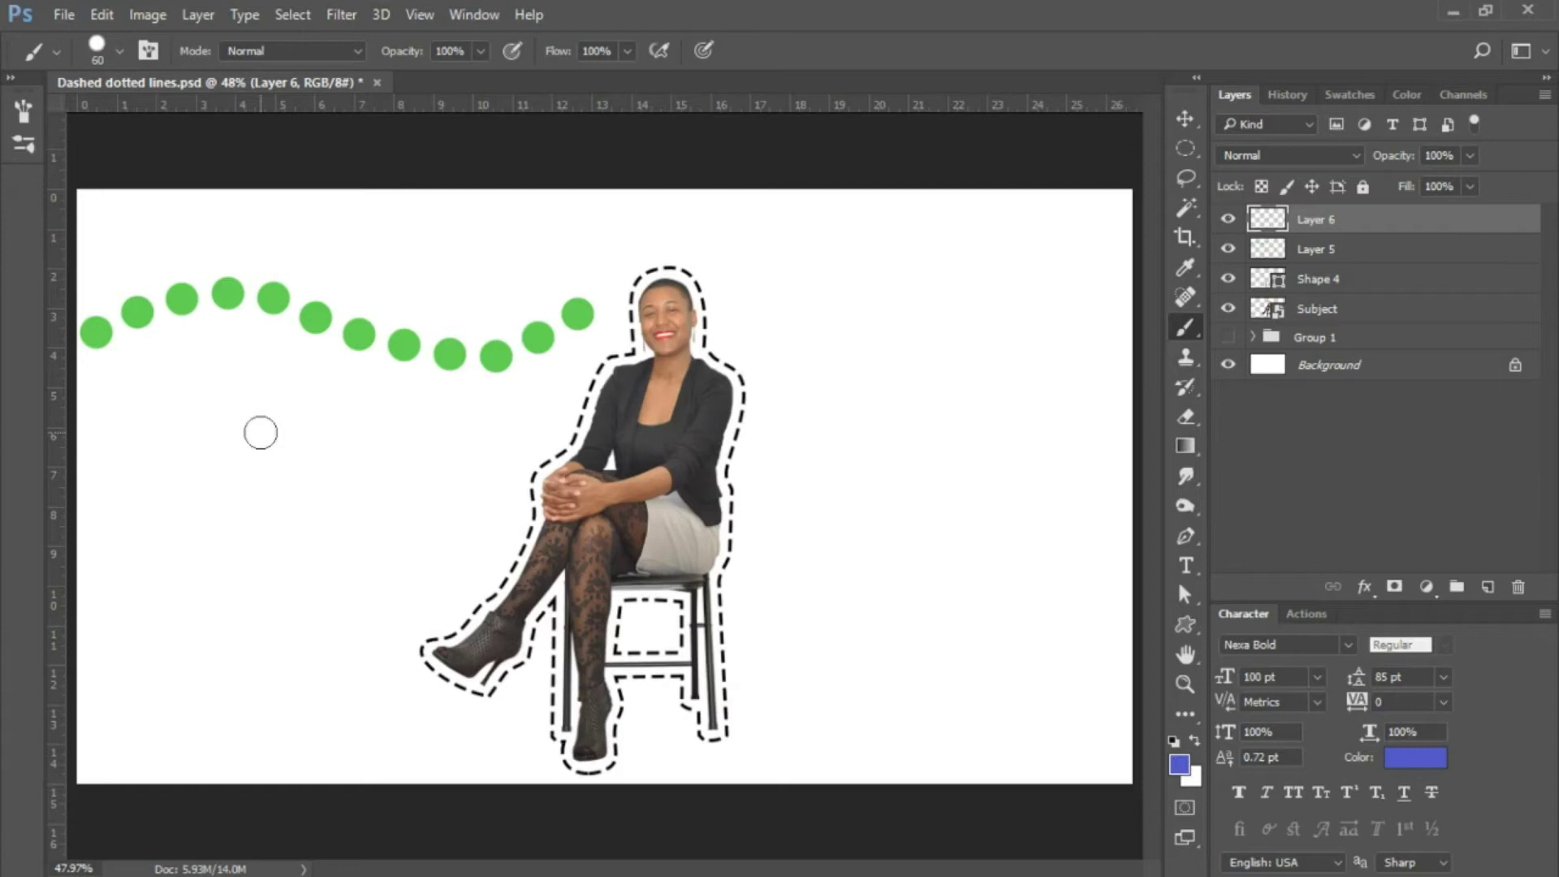
Return the brush to 60 px and paint a straight row of blue dots below the green line
key("bracketleft")
key("bracketleft")
key("bracketleft")
key("bracketleft")
key("bracketright")
key("bracketright")
key("bracketright")
key("bracketright")
key("bracketright")
key("bracketright")
key("bracketleft")
key("bracketleft")
key("bracketleft")
key("bracketleft")
key("bracketright")
key("bracketright")
left_click_drag(100, 407, 578, 453)
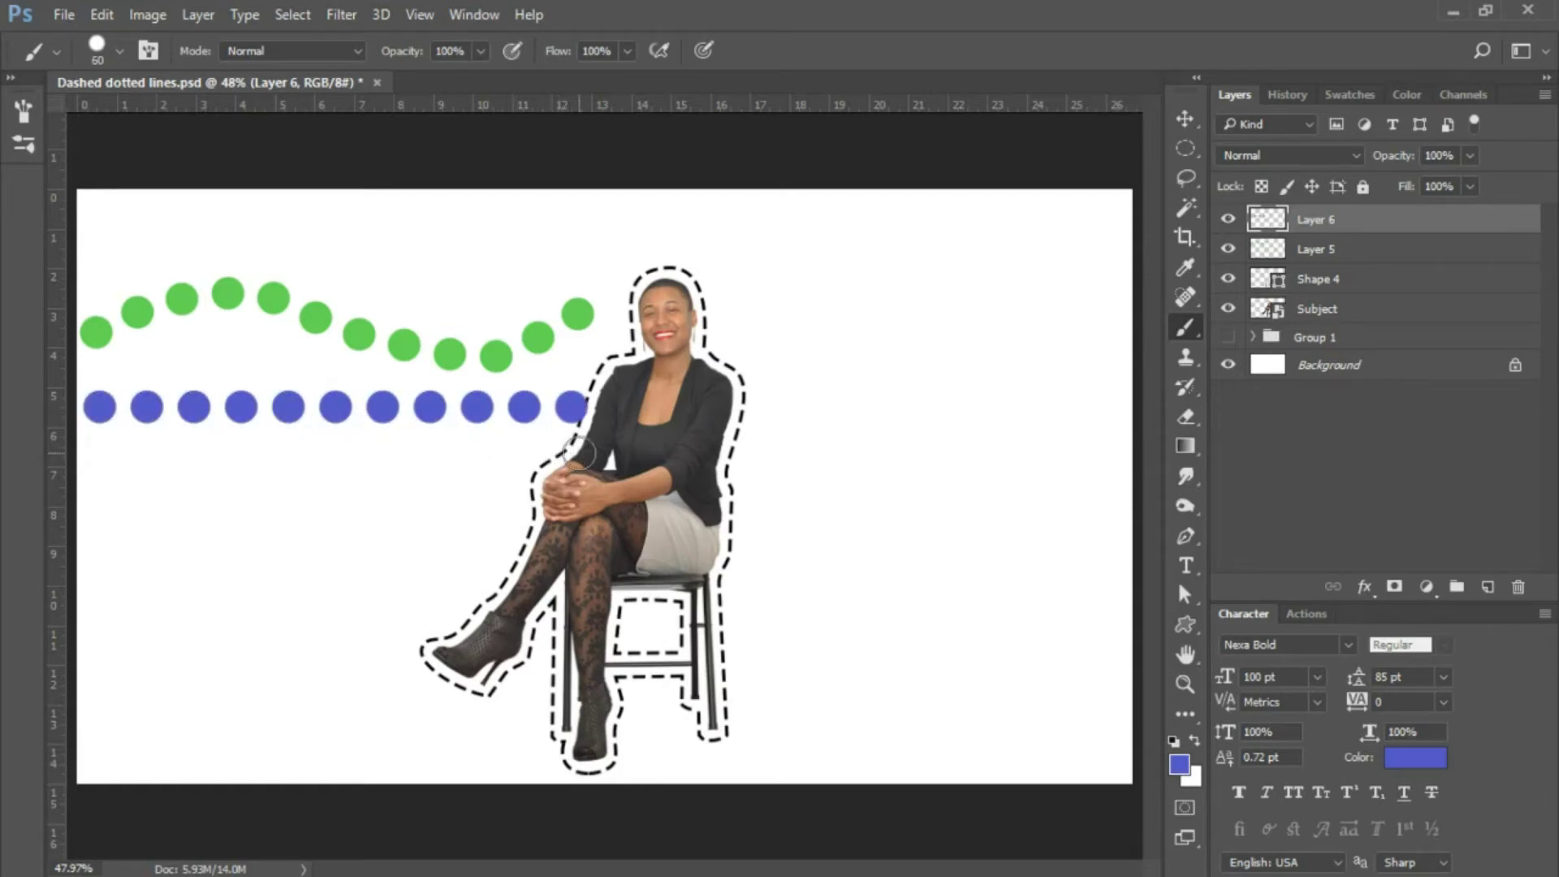
key("ctrl+z")
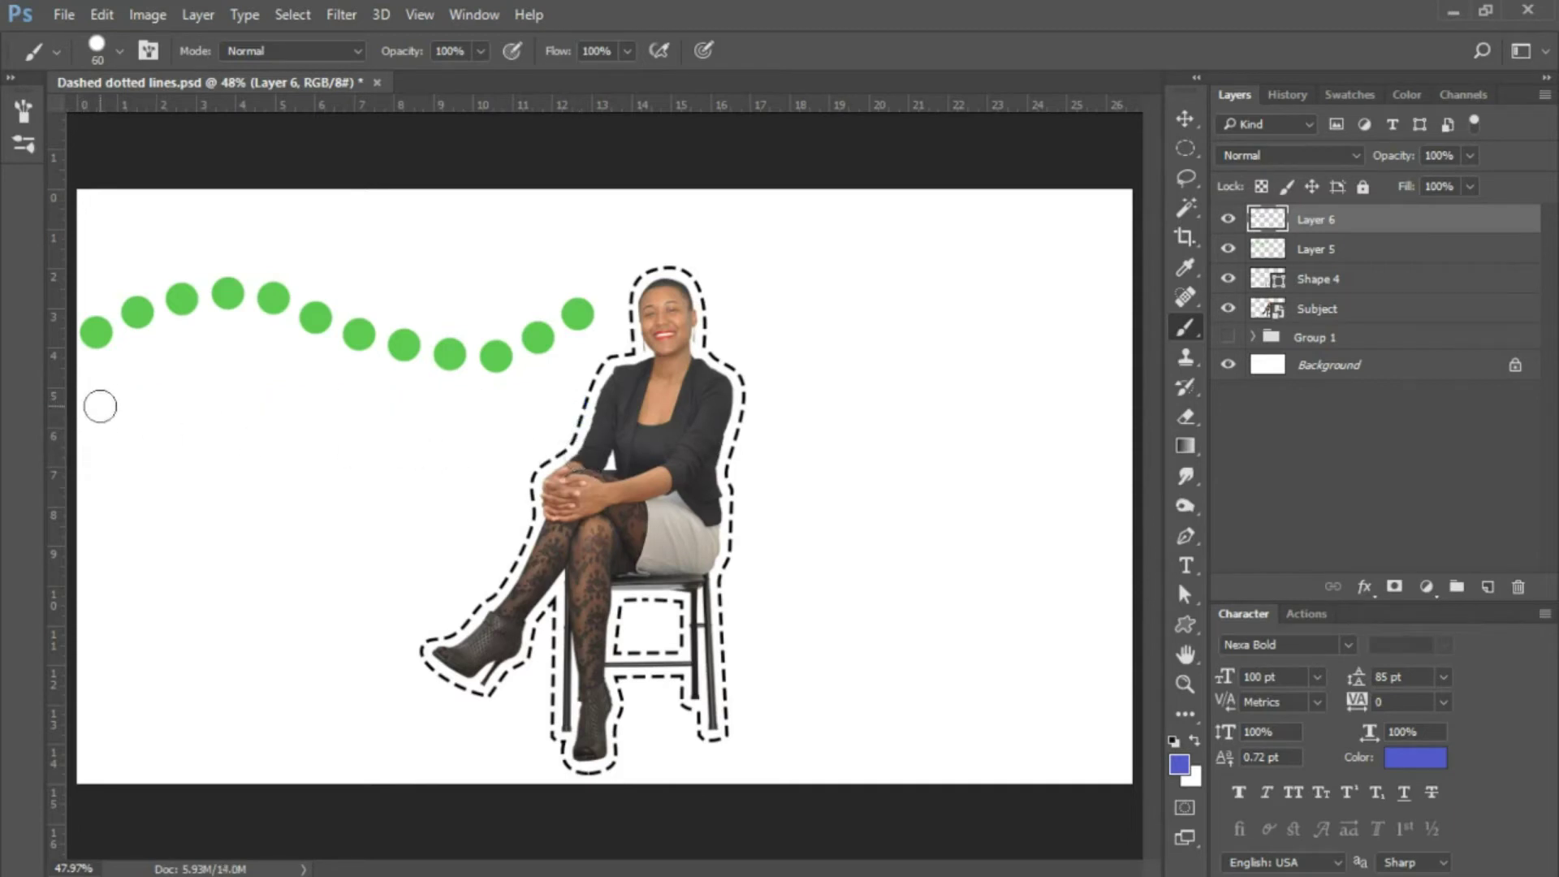
left_click_drag(100, 406, 546, 430)
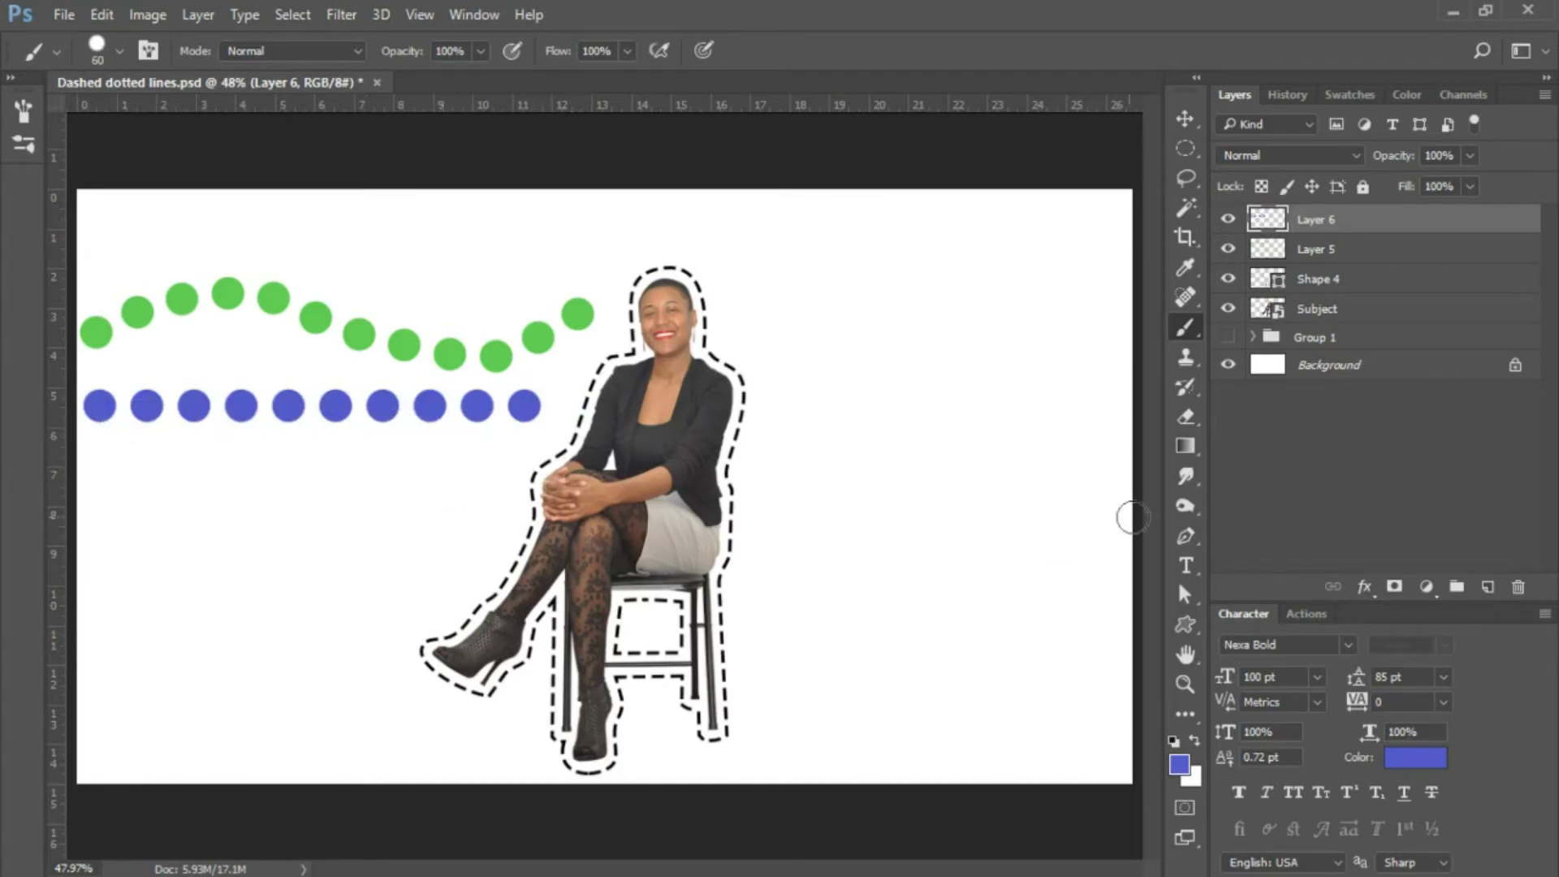
Set the foreground colour to a saturated yellow and add a new empty layer
left_click(1180, 765)
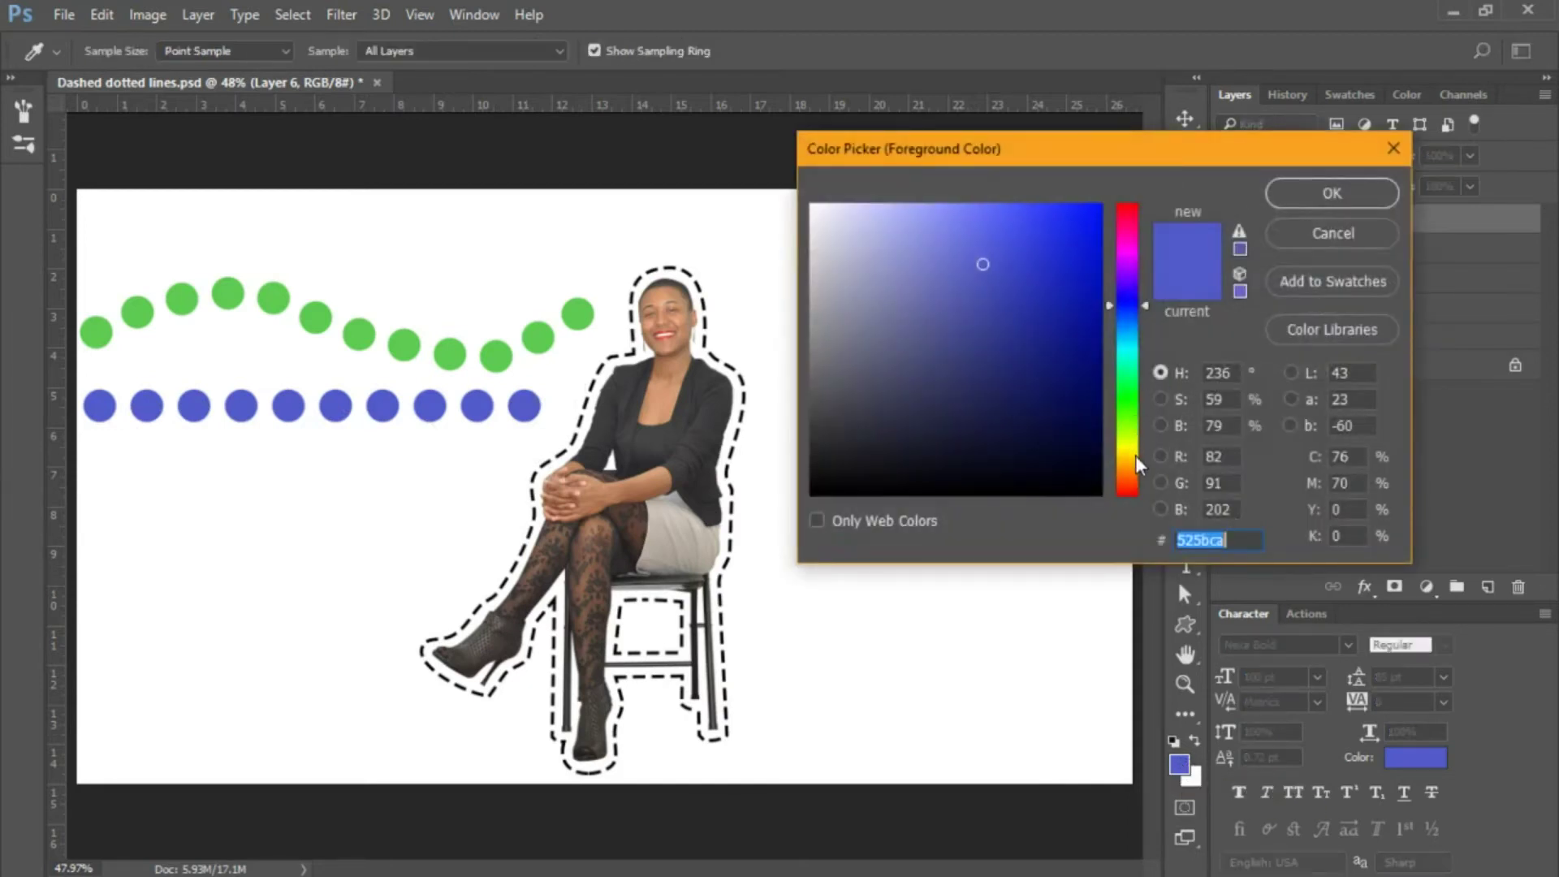
left_click(1135, 457)
left_click(1074, 261)
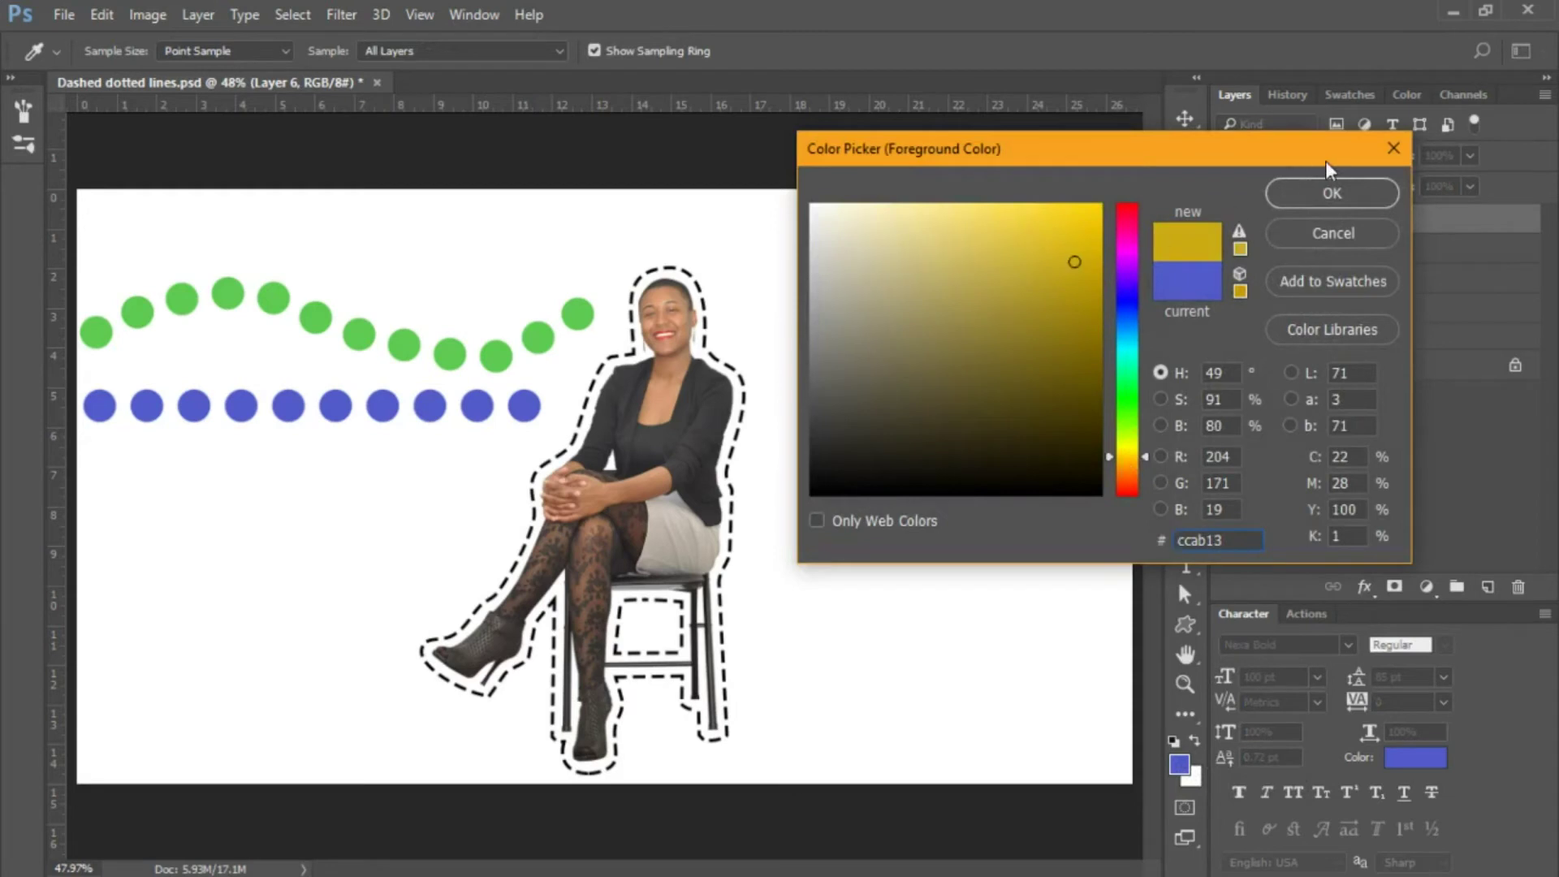
left_click(1321, 192)
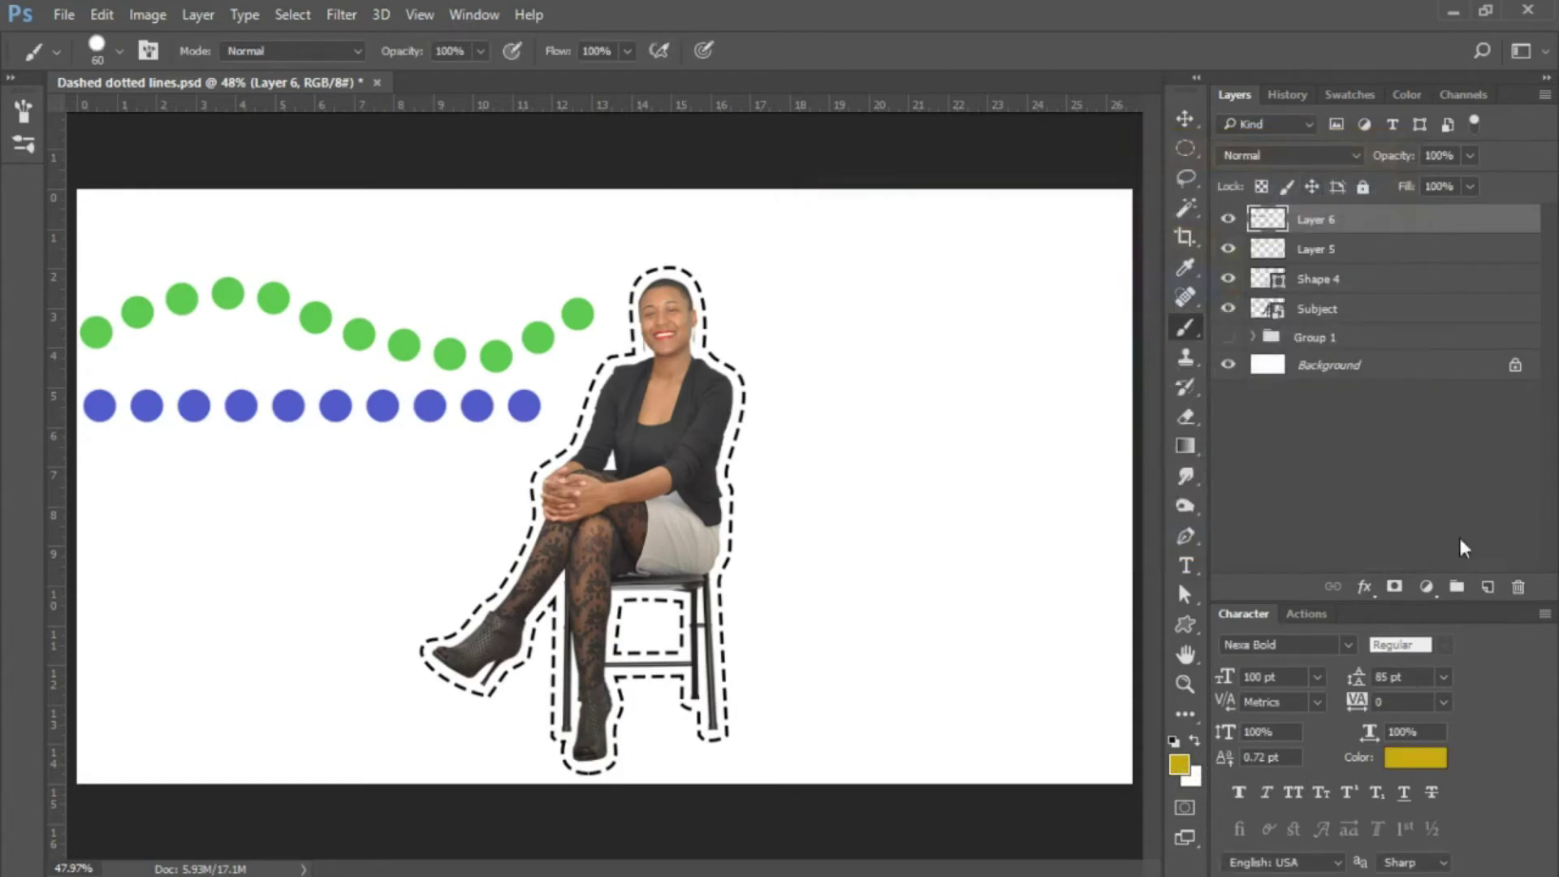
left_click(1489, 590)
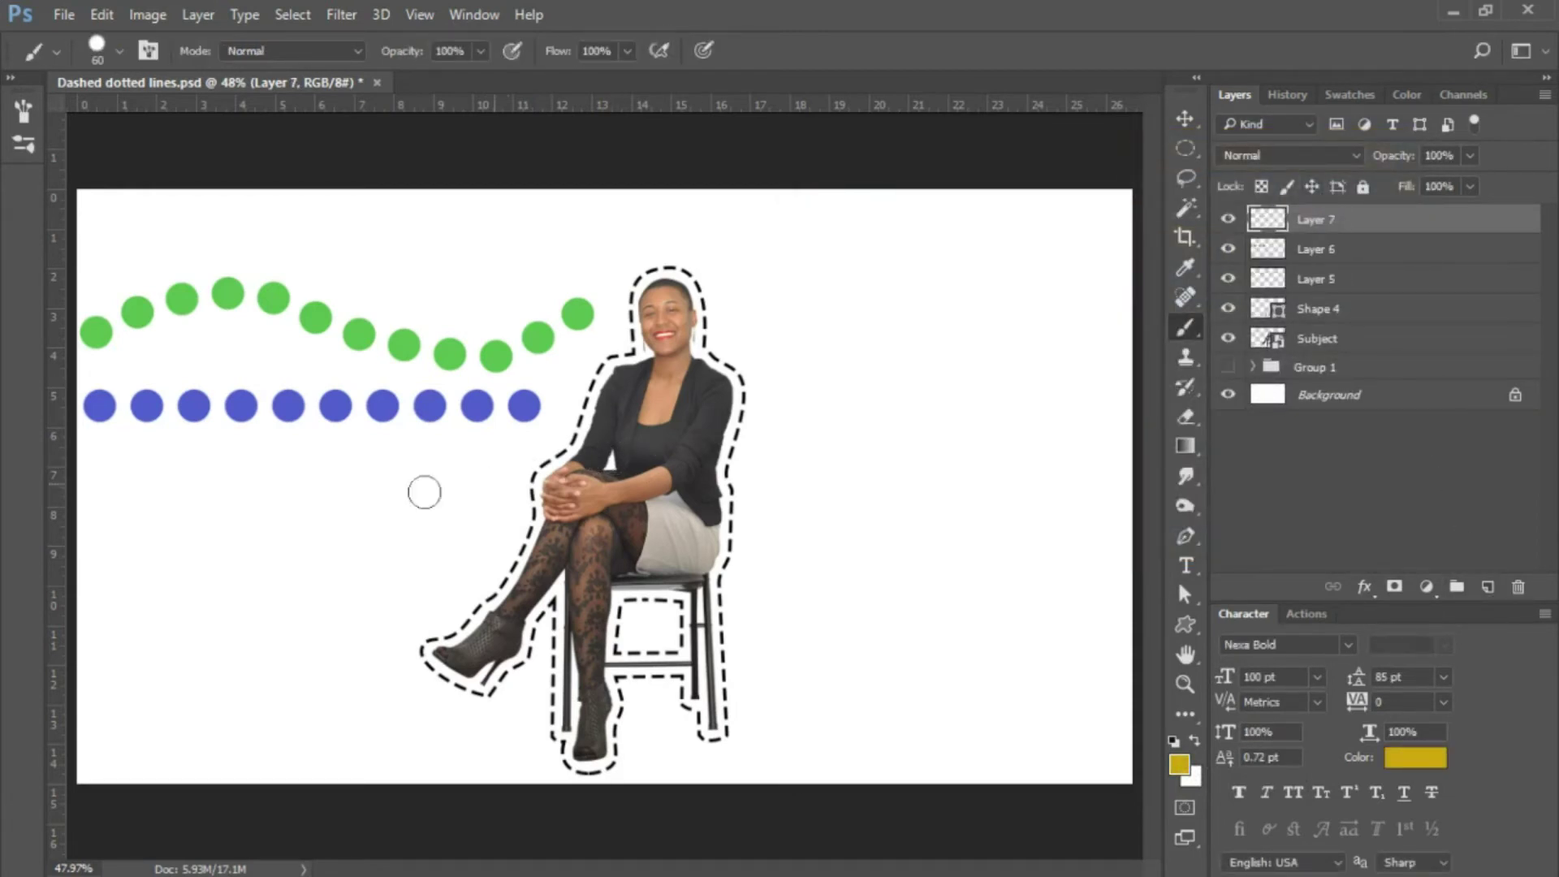
Paint a wavy yellow dotted line beneath the blue row of dots
left_click(100, 536)
left_click(249, 455, "shift")
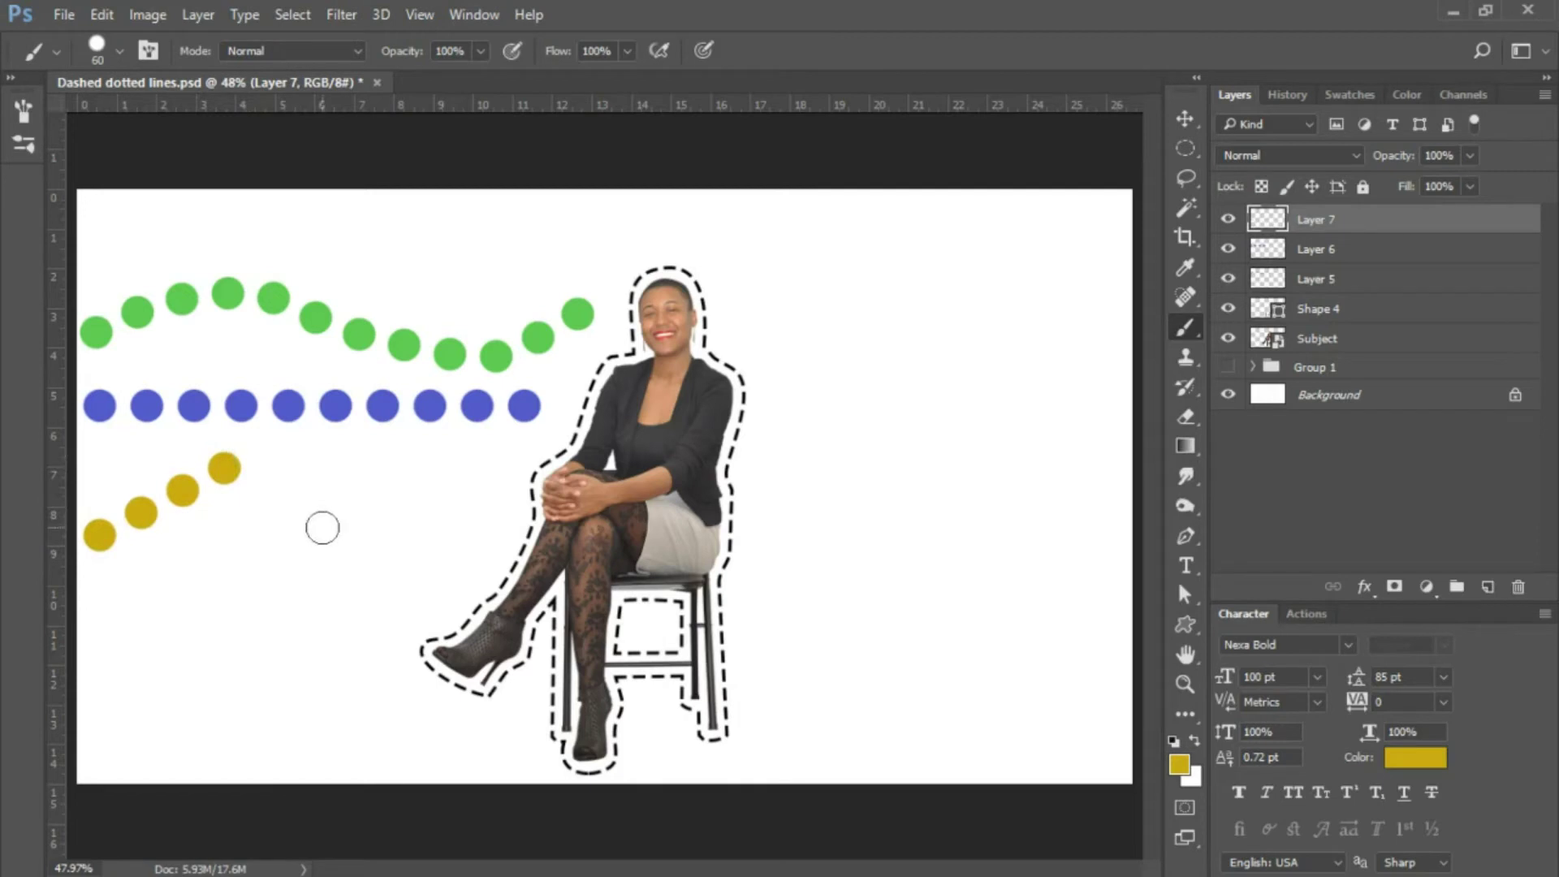
left_click_drag(263, 468, 331, 536)
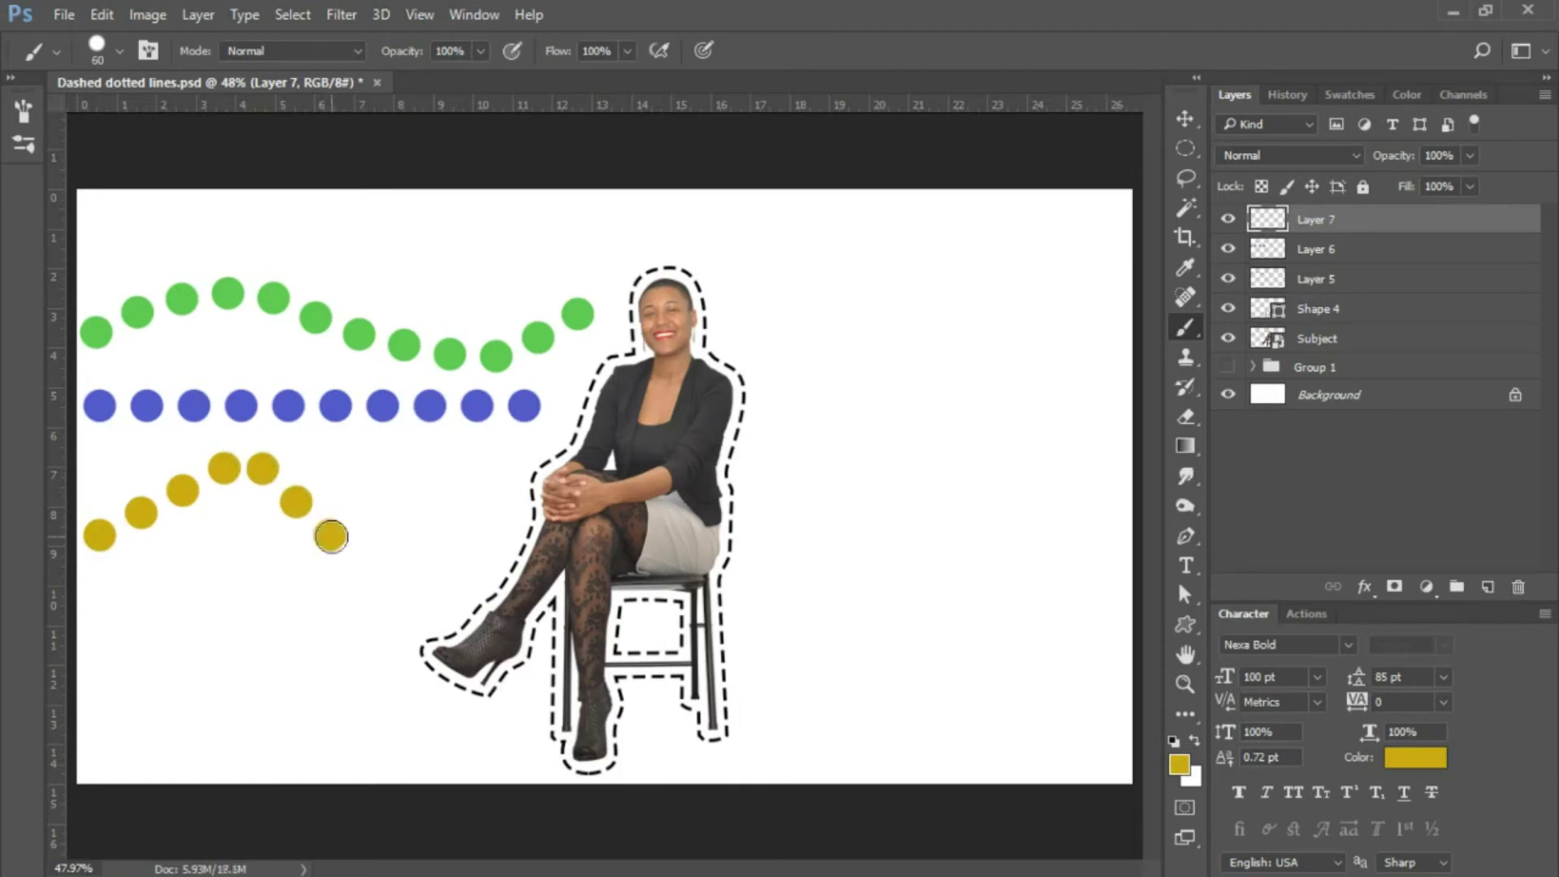
left_click(452, 465, "shift")
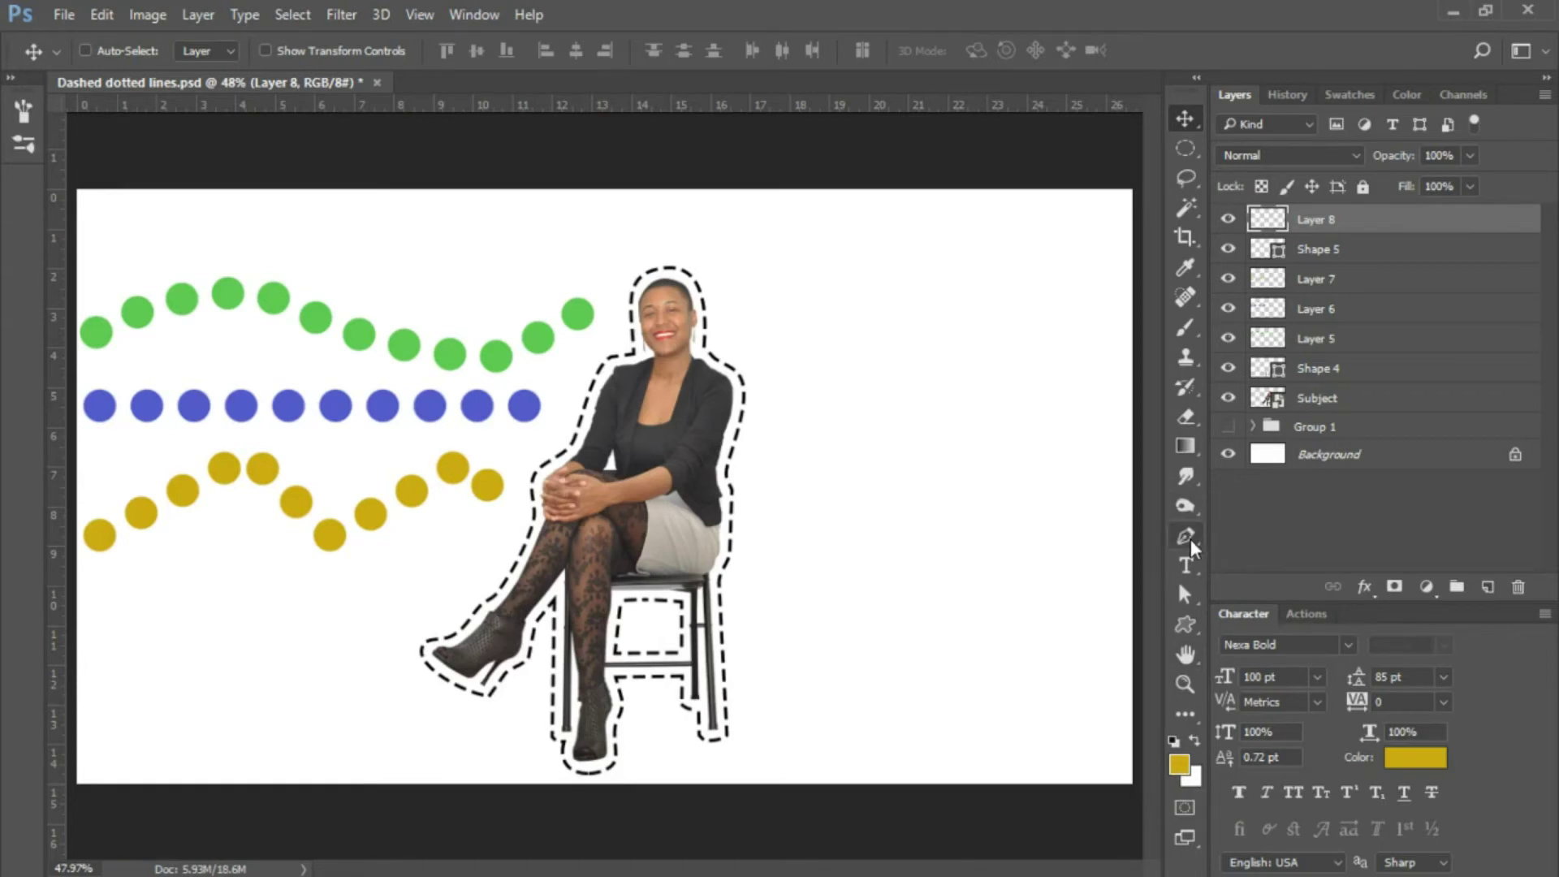
Add an empty Layer 9 on top and set the foreground colour to bright teal
left_click(1187, 537)
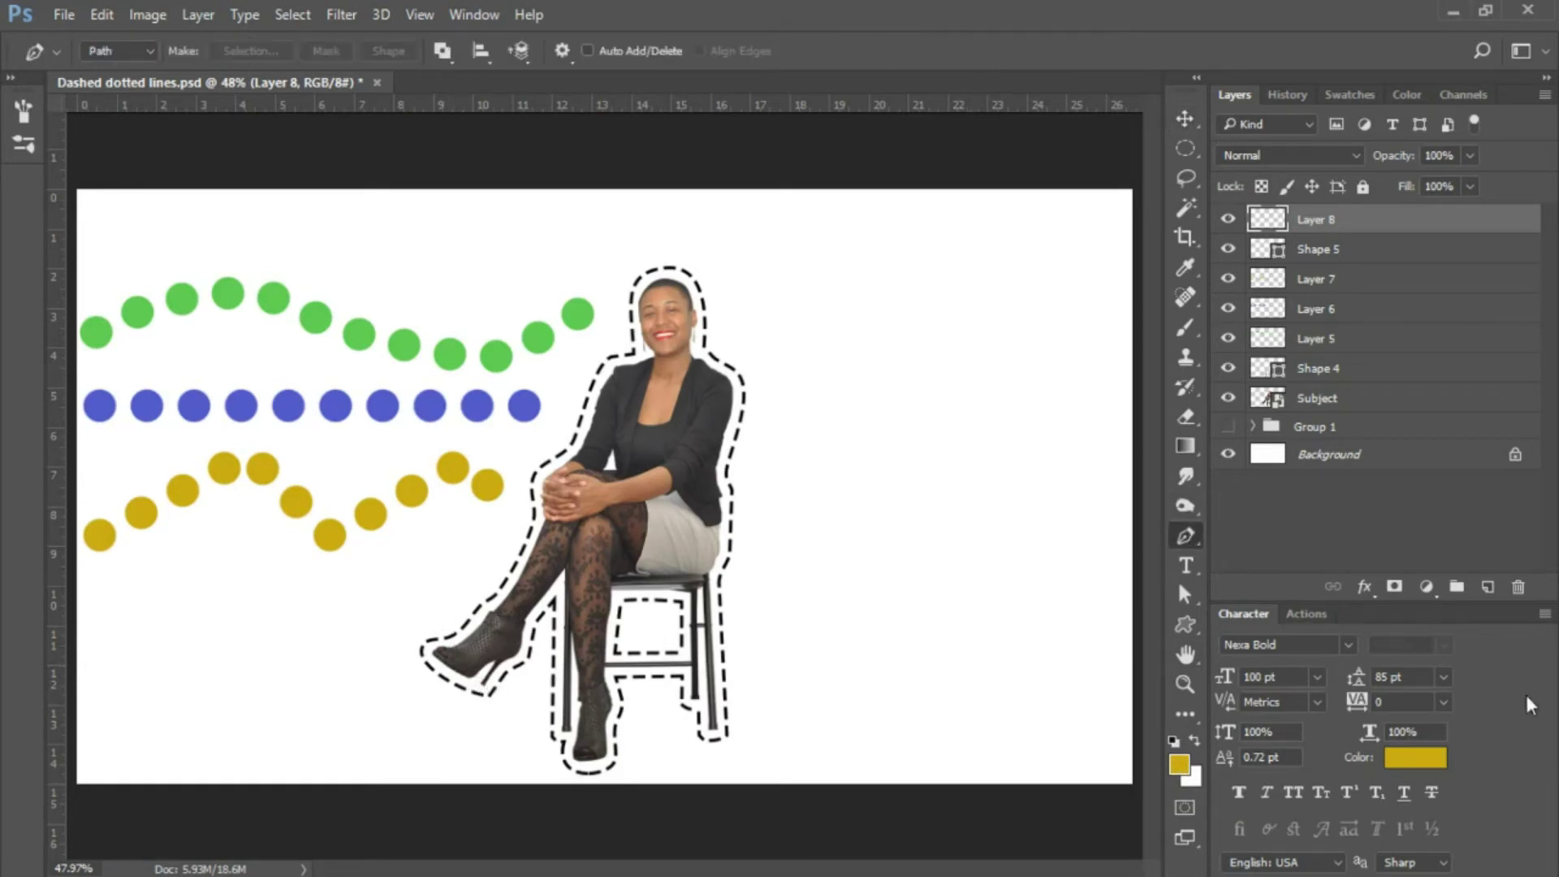
left_click(1487, 588)
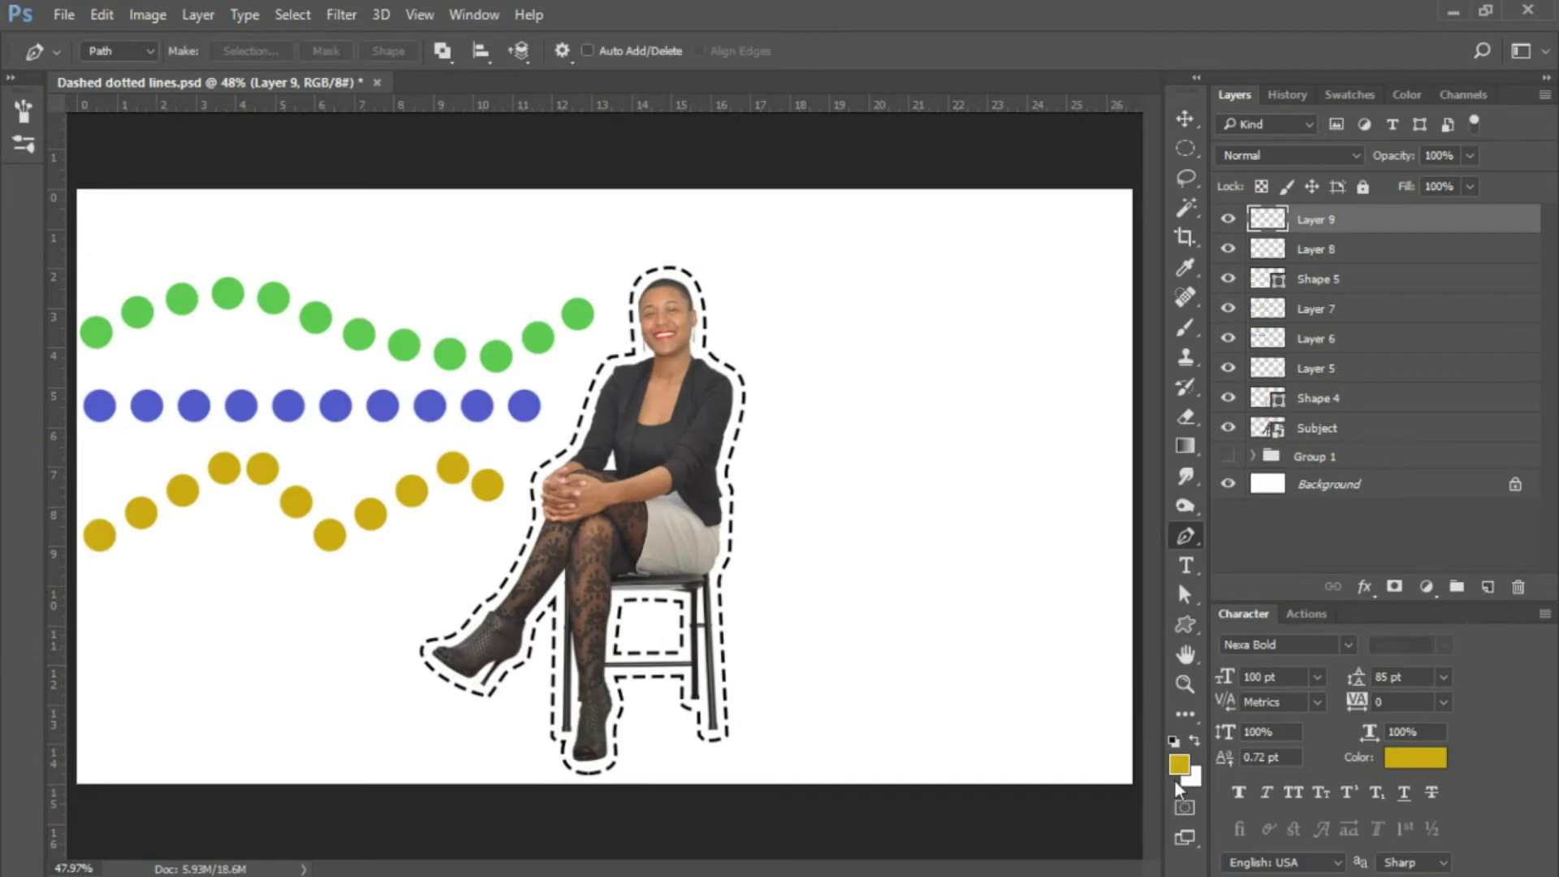
left_click(1179, 765)
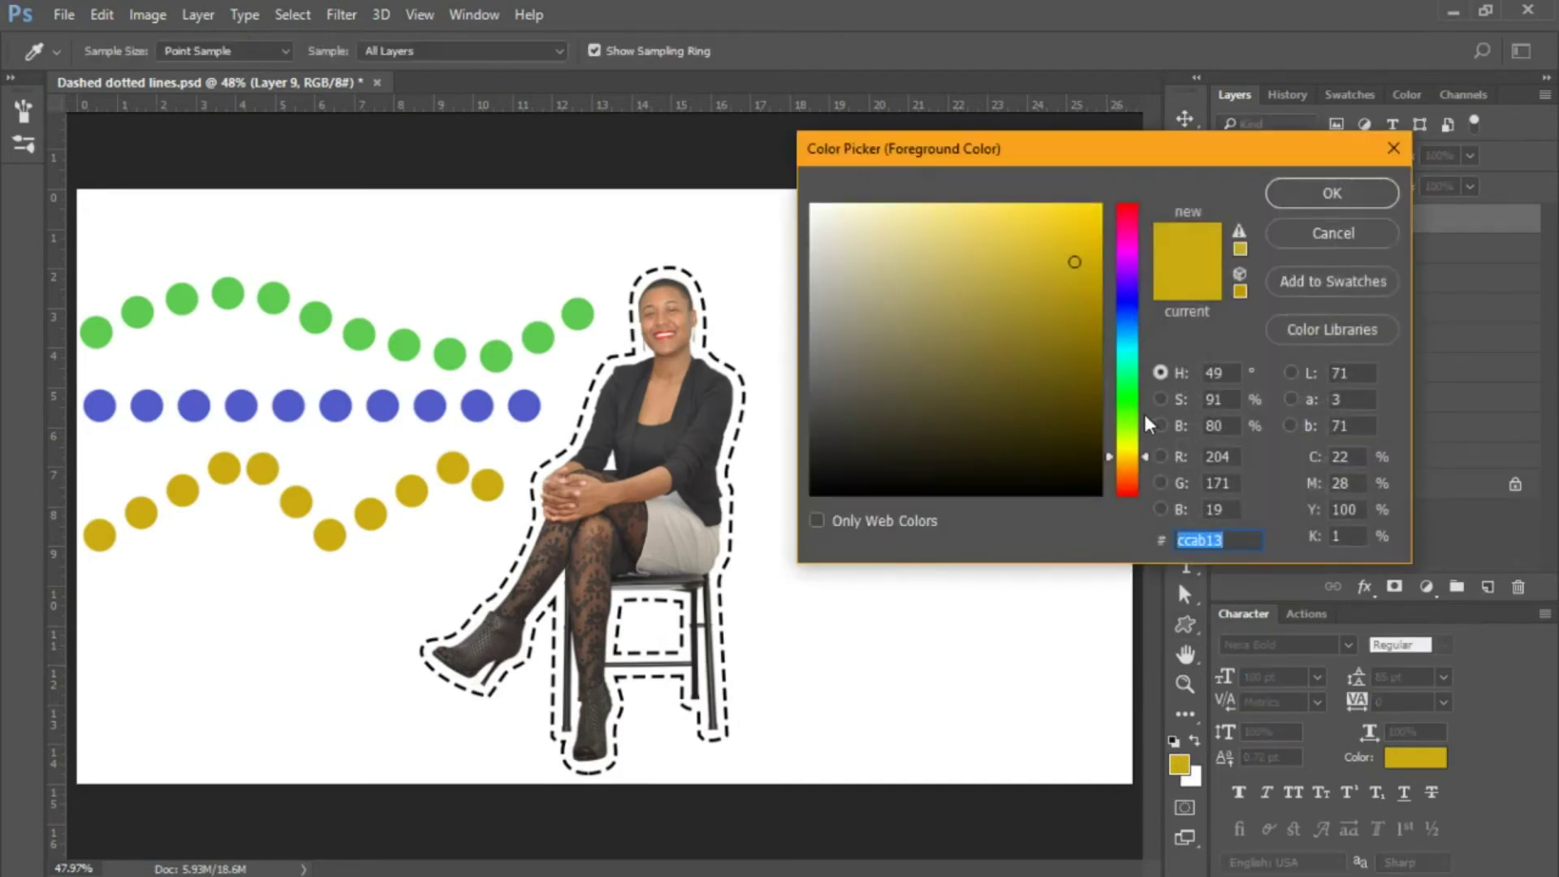
left_click(1127, 359)
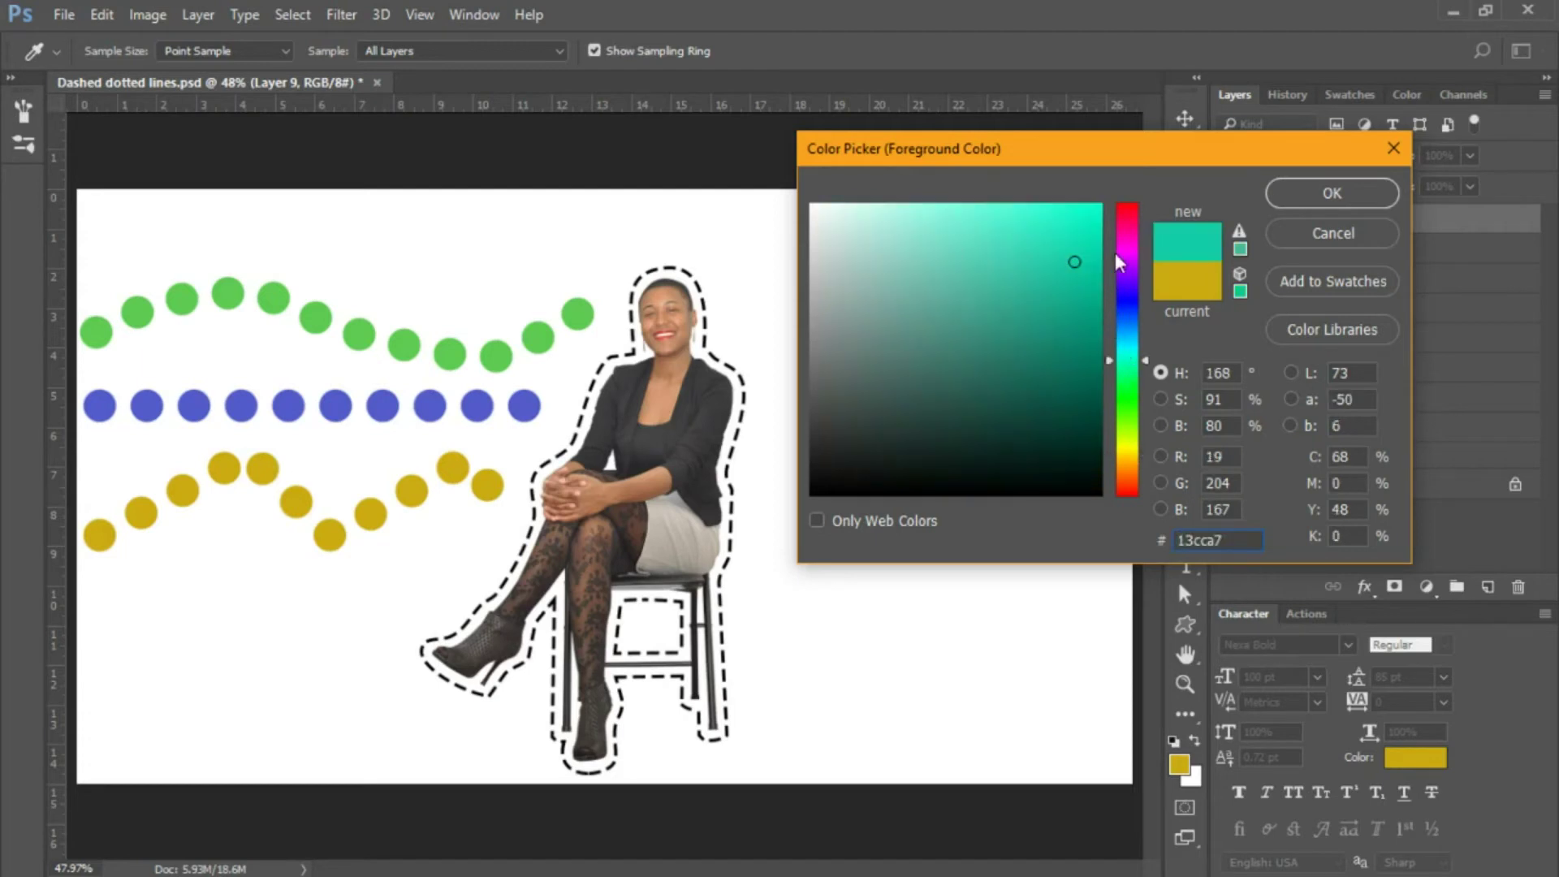
left_click(1085, 229)
left_click(1329, 195)
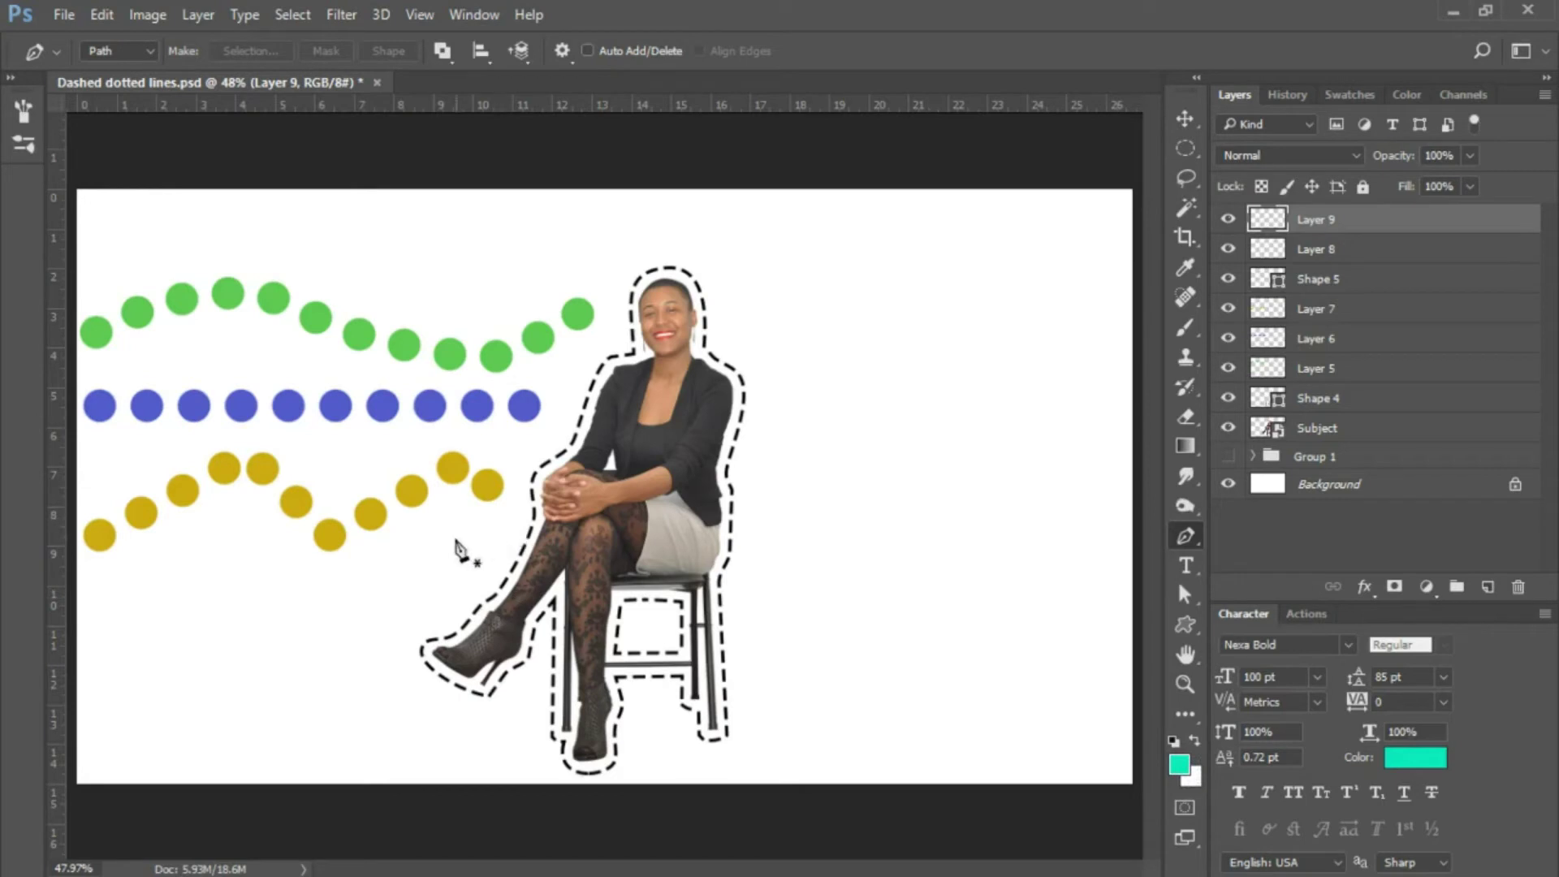
left_click(1182, 329)
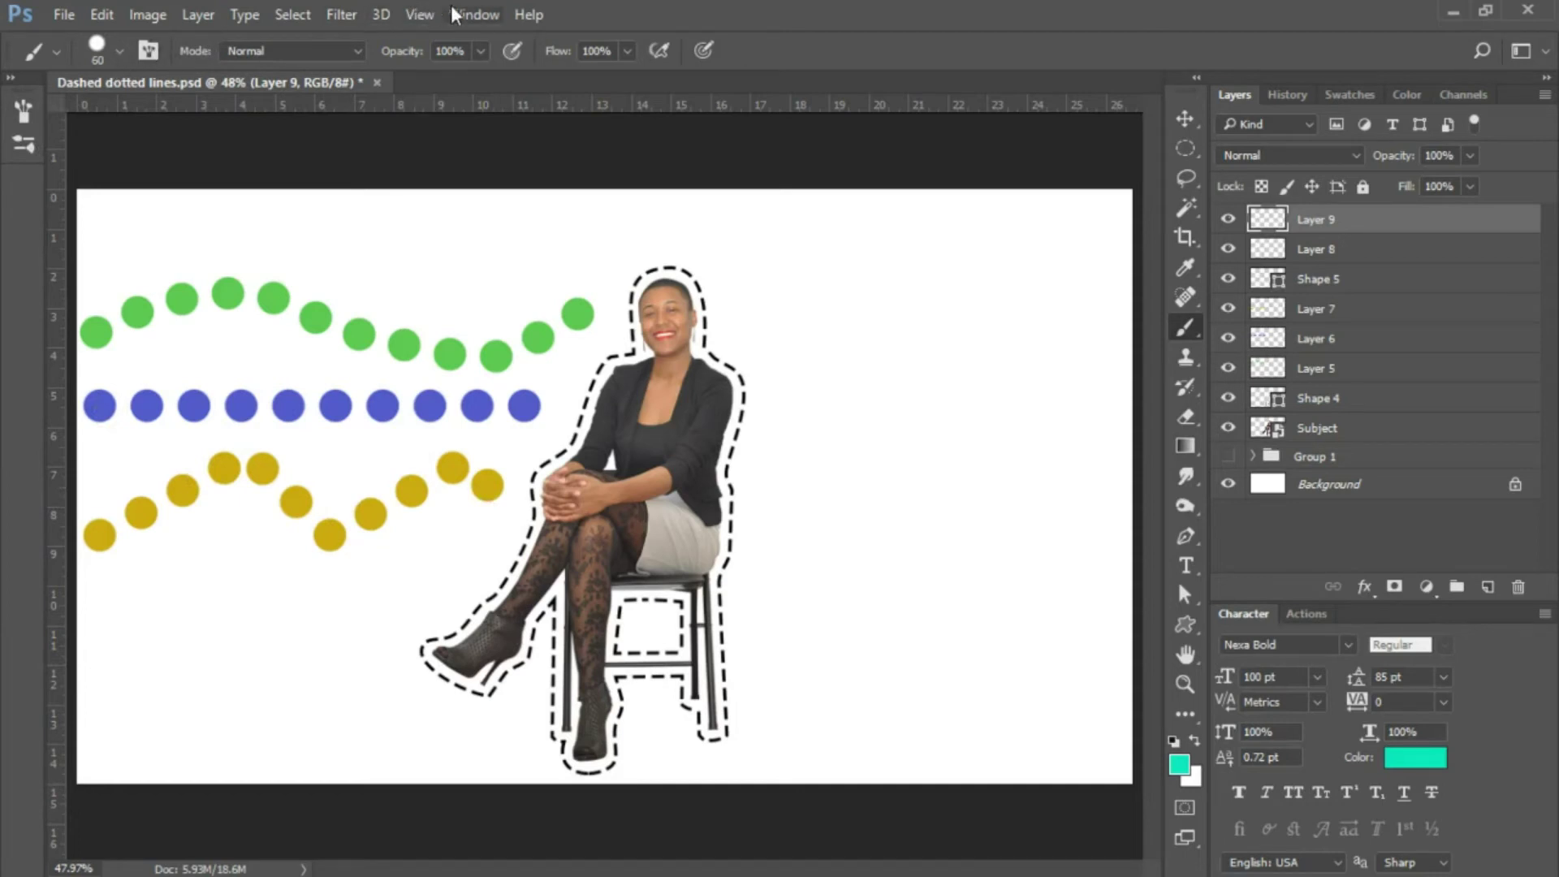
Set the brush to a 48 px hard round tip with 137% spacing for separate dots
left_click(473, 15)
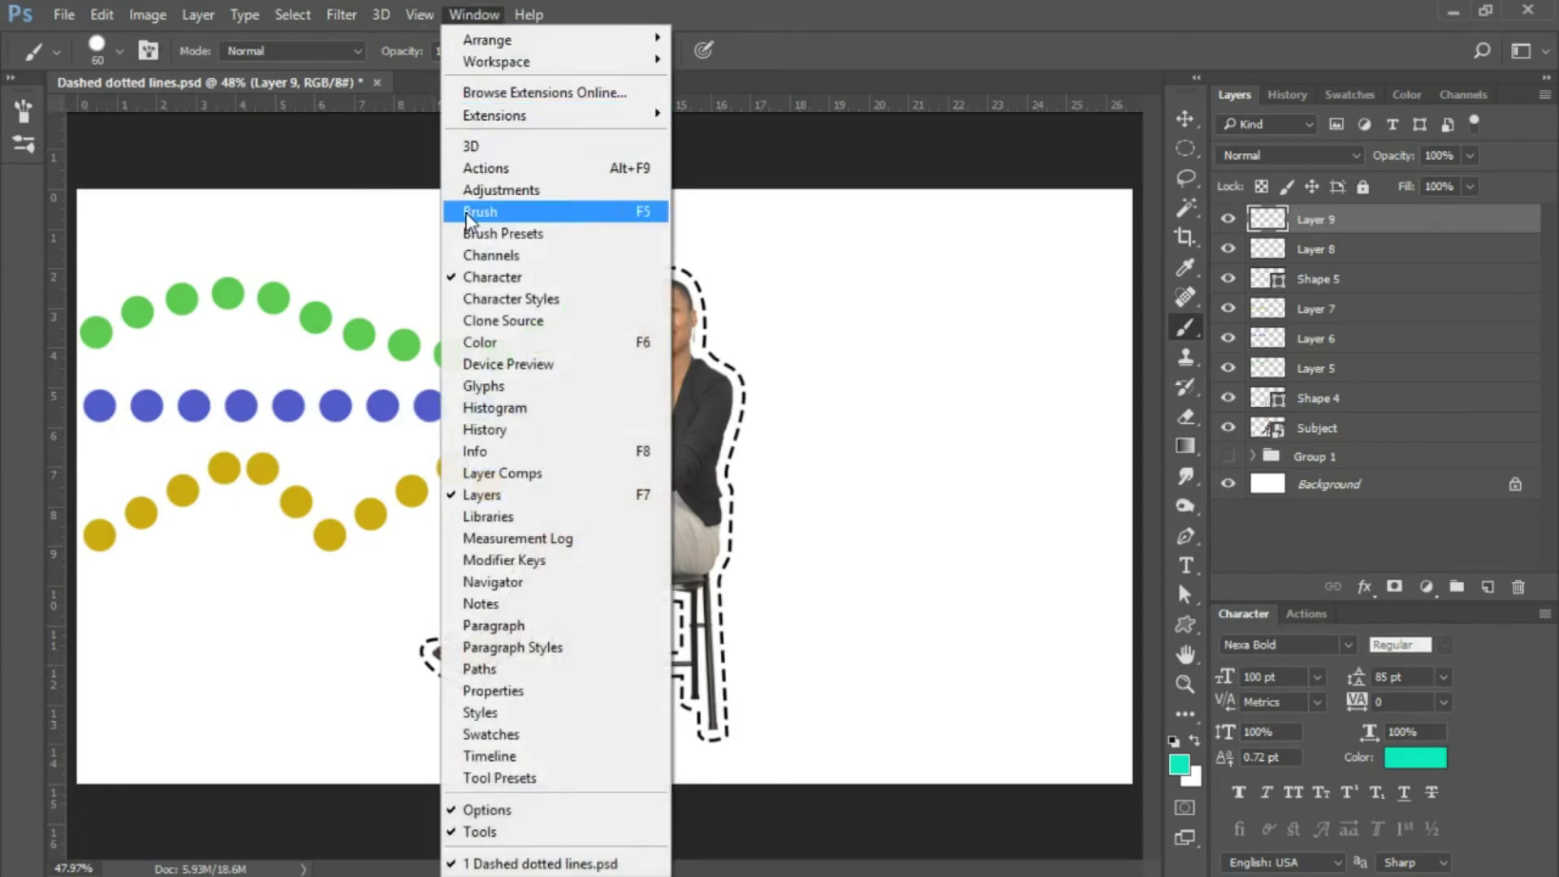
left_click(468, 213)
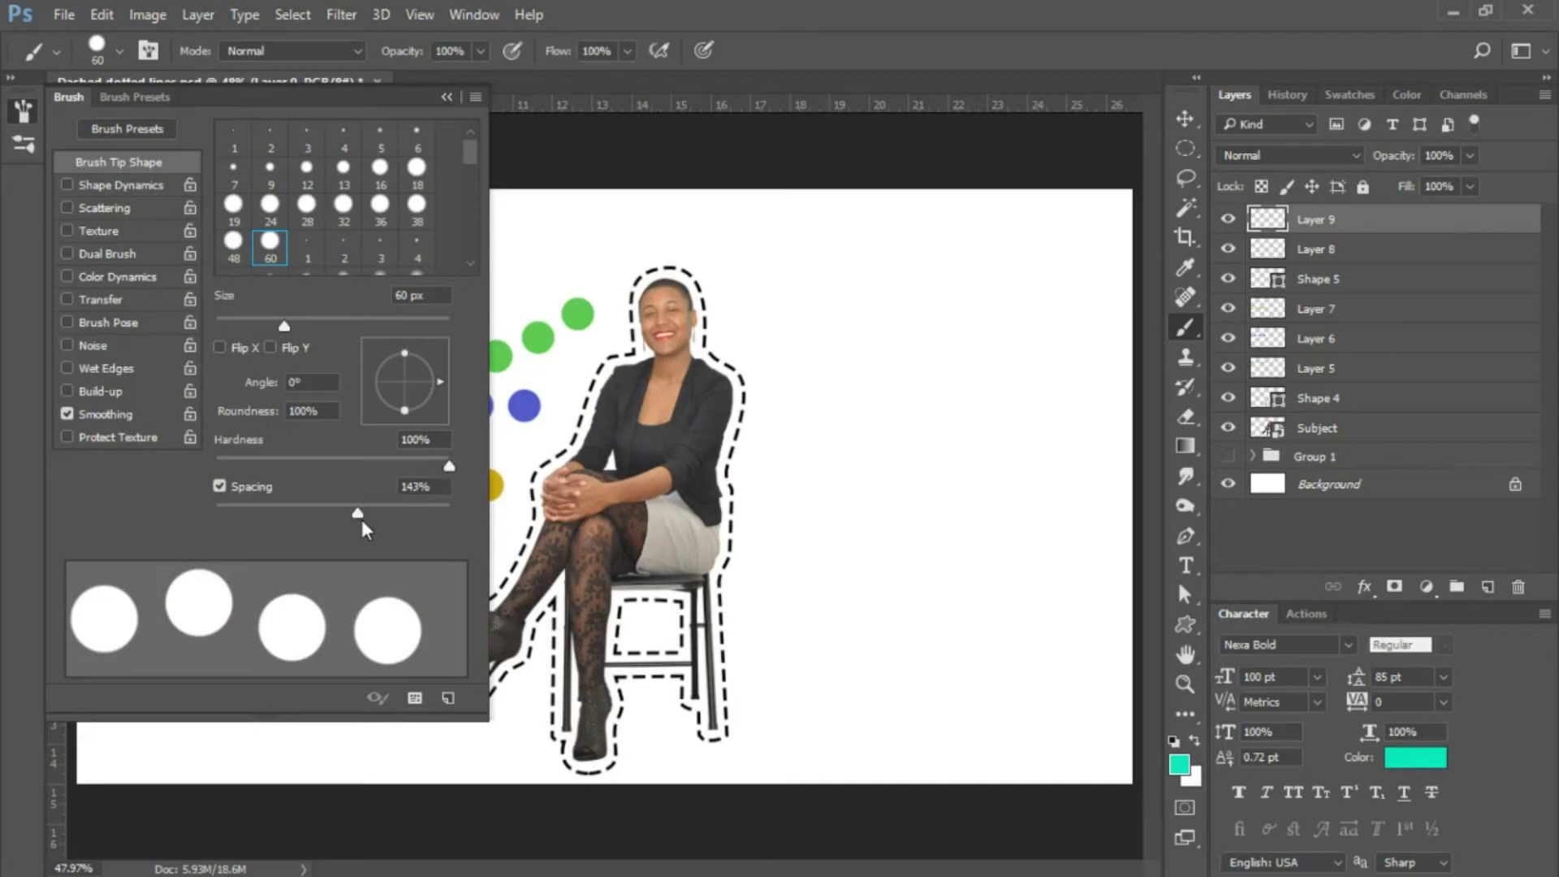
left_click(232, 255)
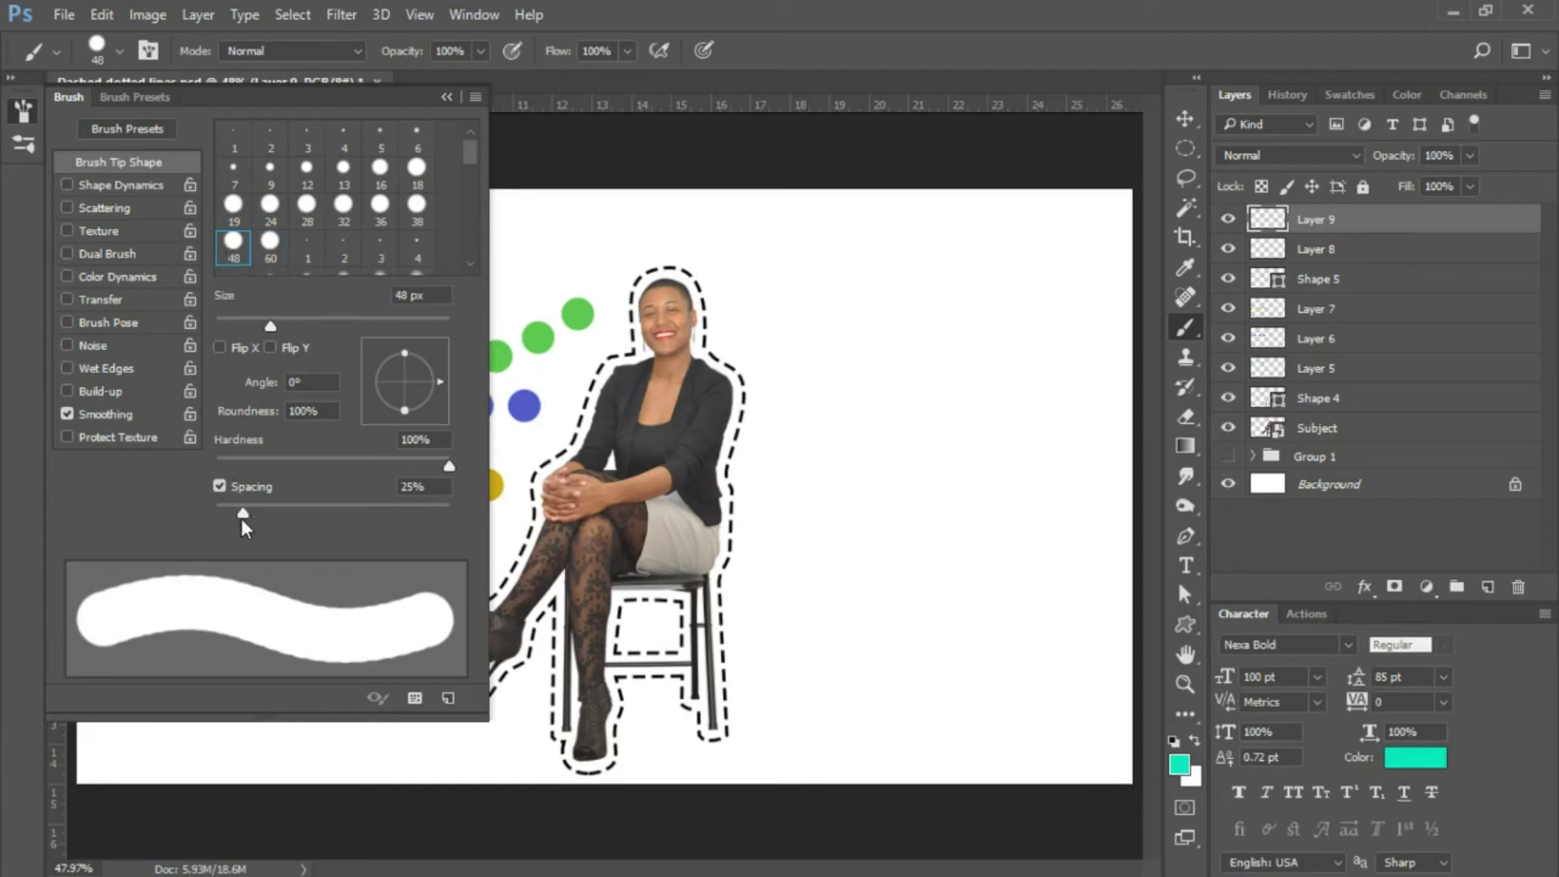
left_click_drag(246, 513, 354, 509)
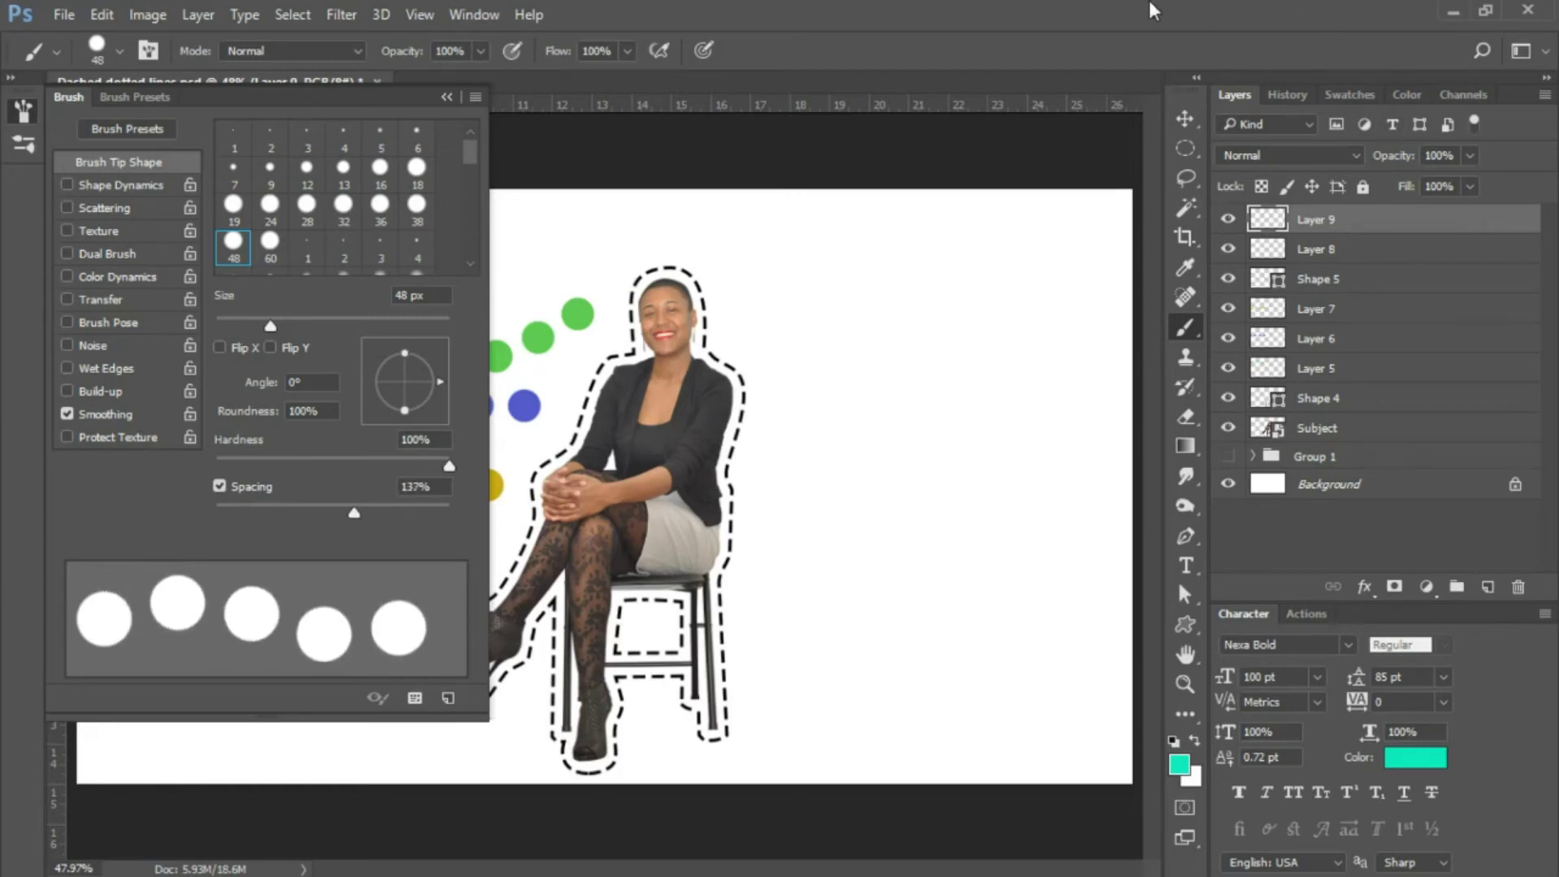
left_click(446, 97)
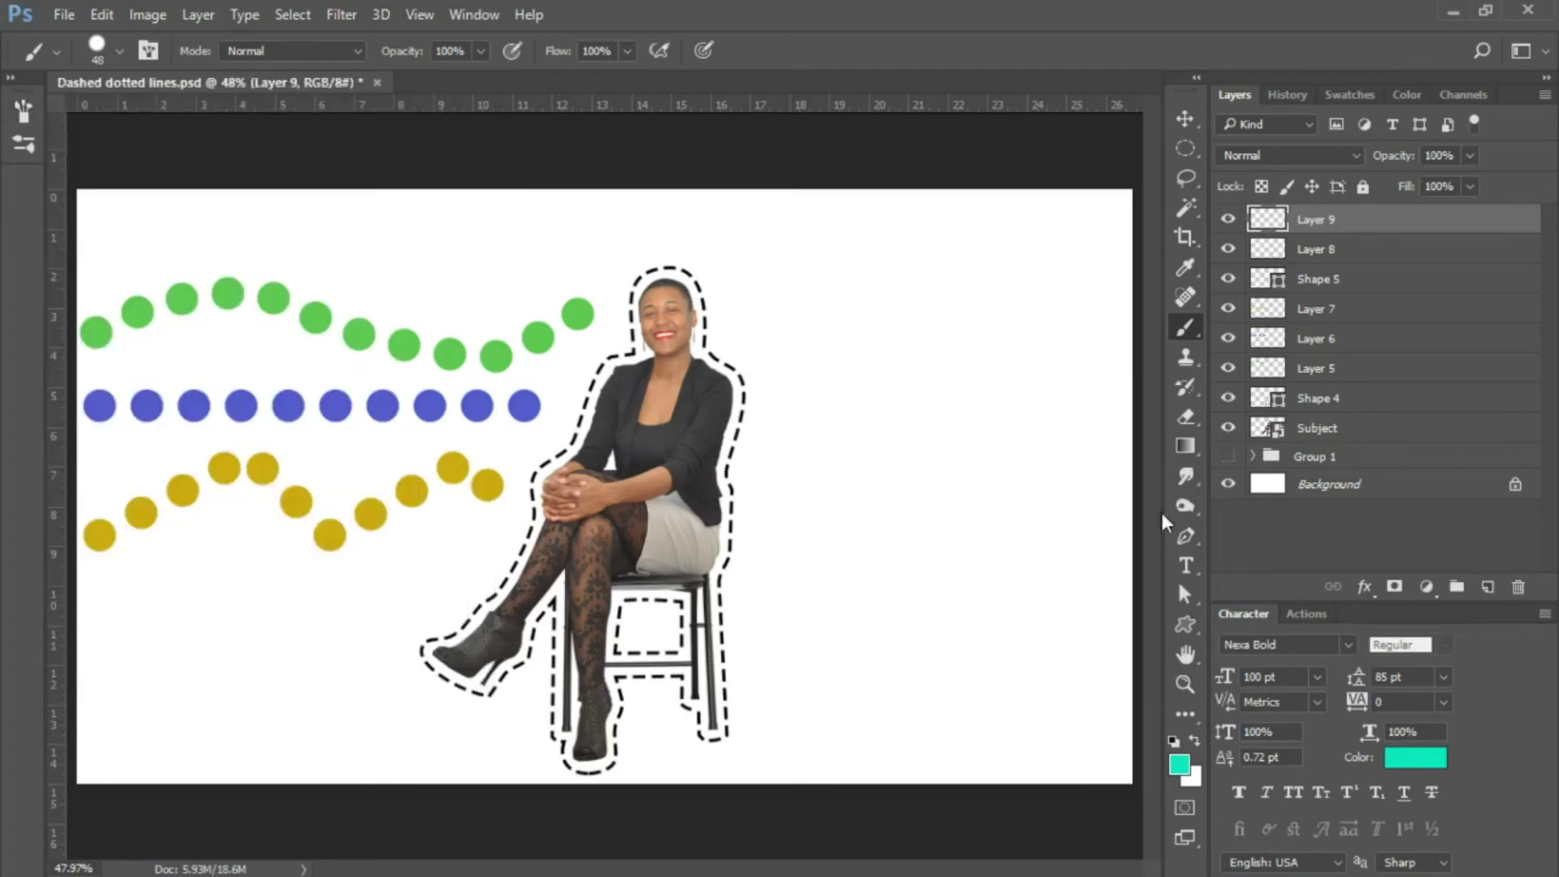
Draw a two-point path from below the yellow dots to the lower-left and stroke it with the teal brush
left_click(1186, 537)
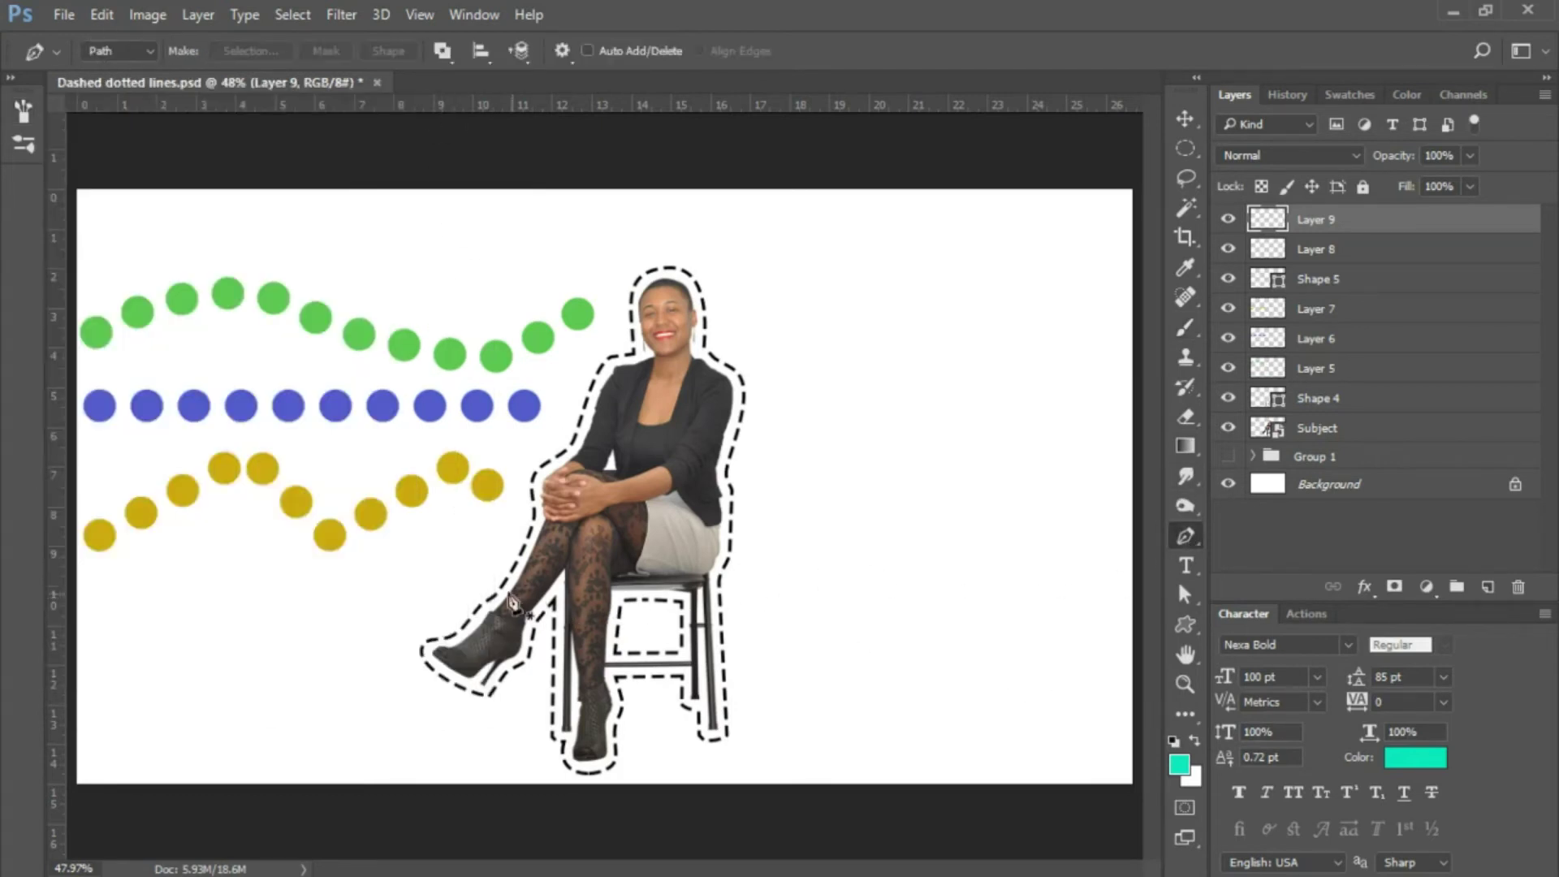
left_click(430, 554)
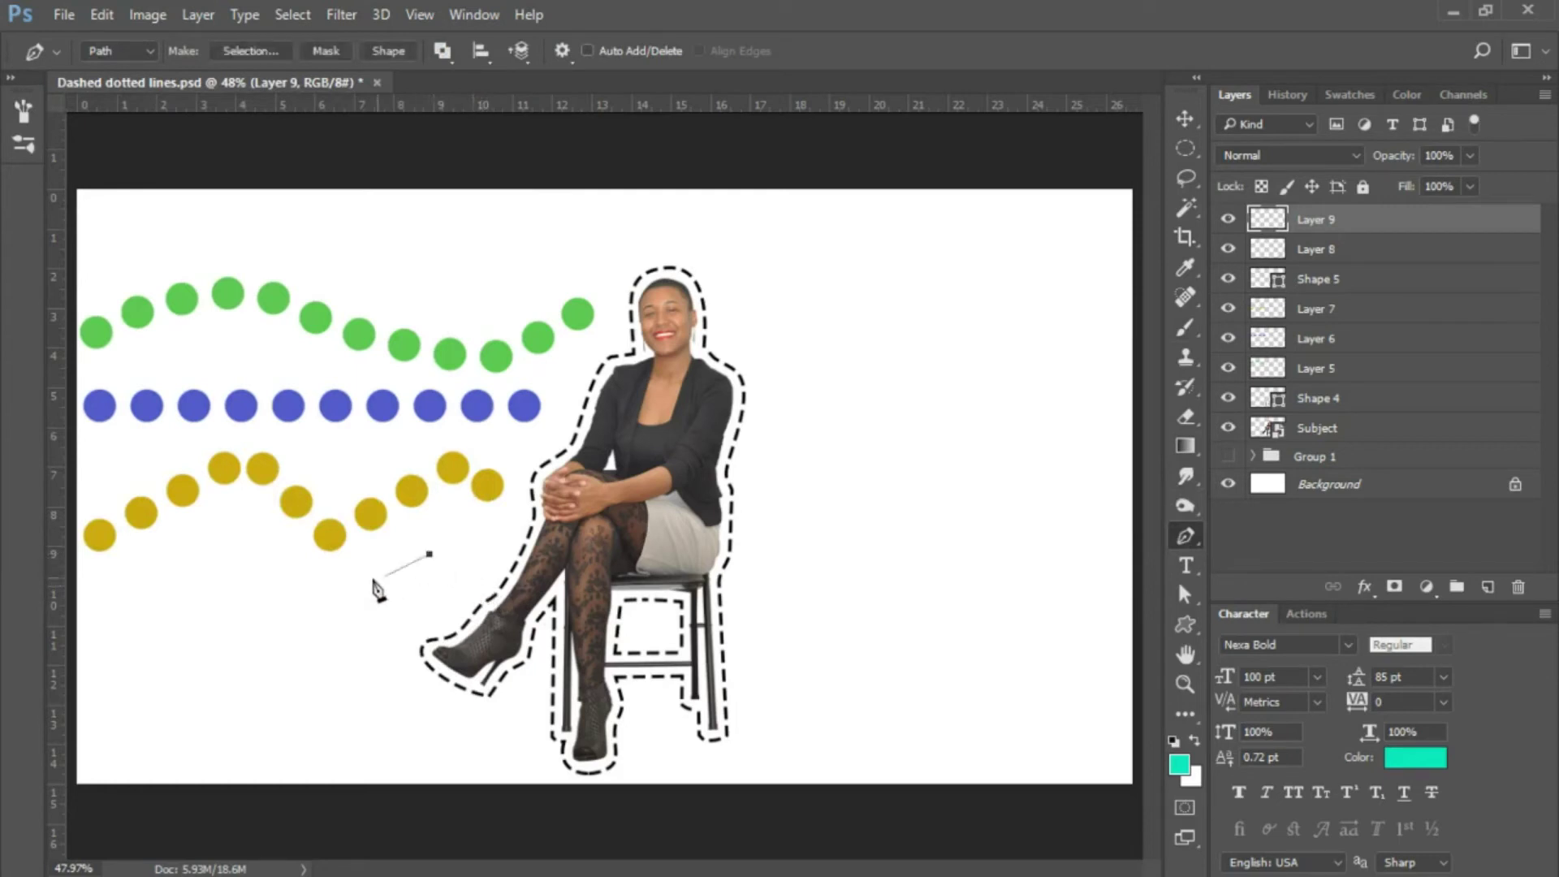
left_click(115, 739)
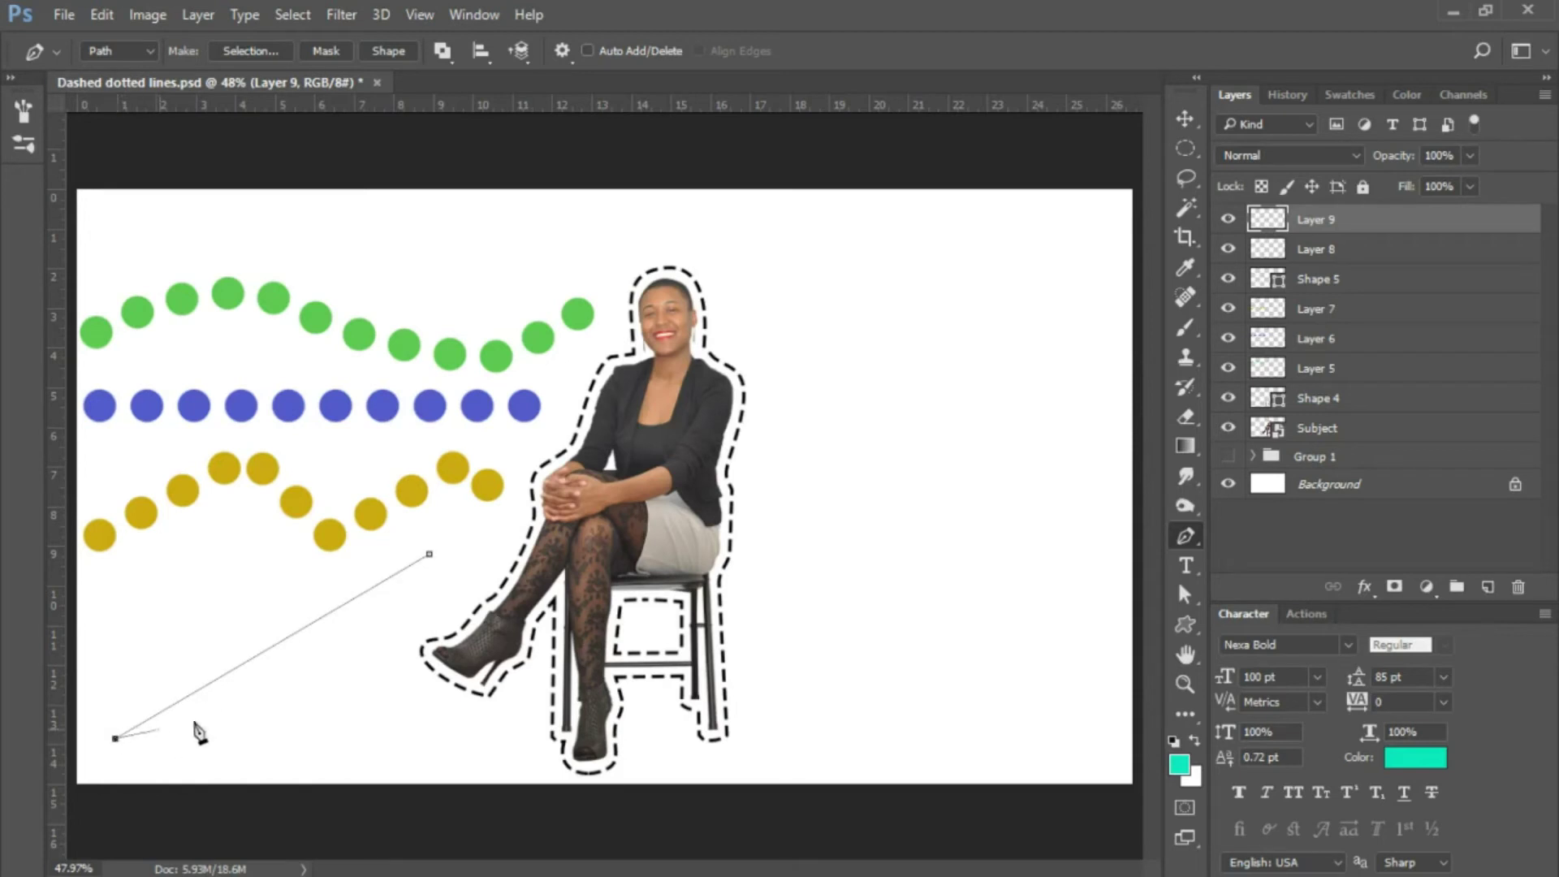
right_click(257, 659)
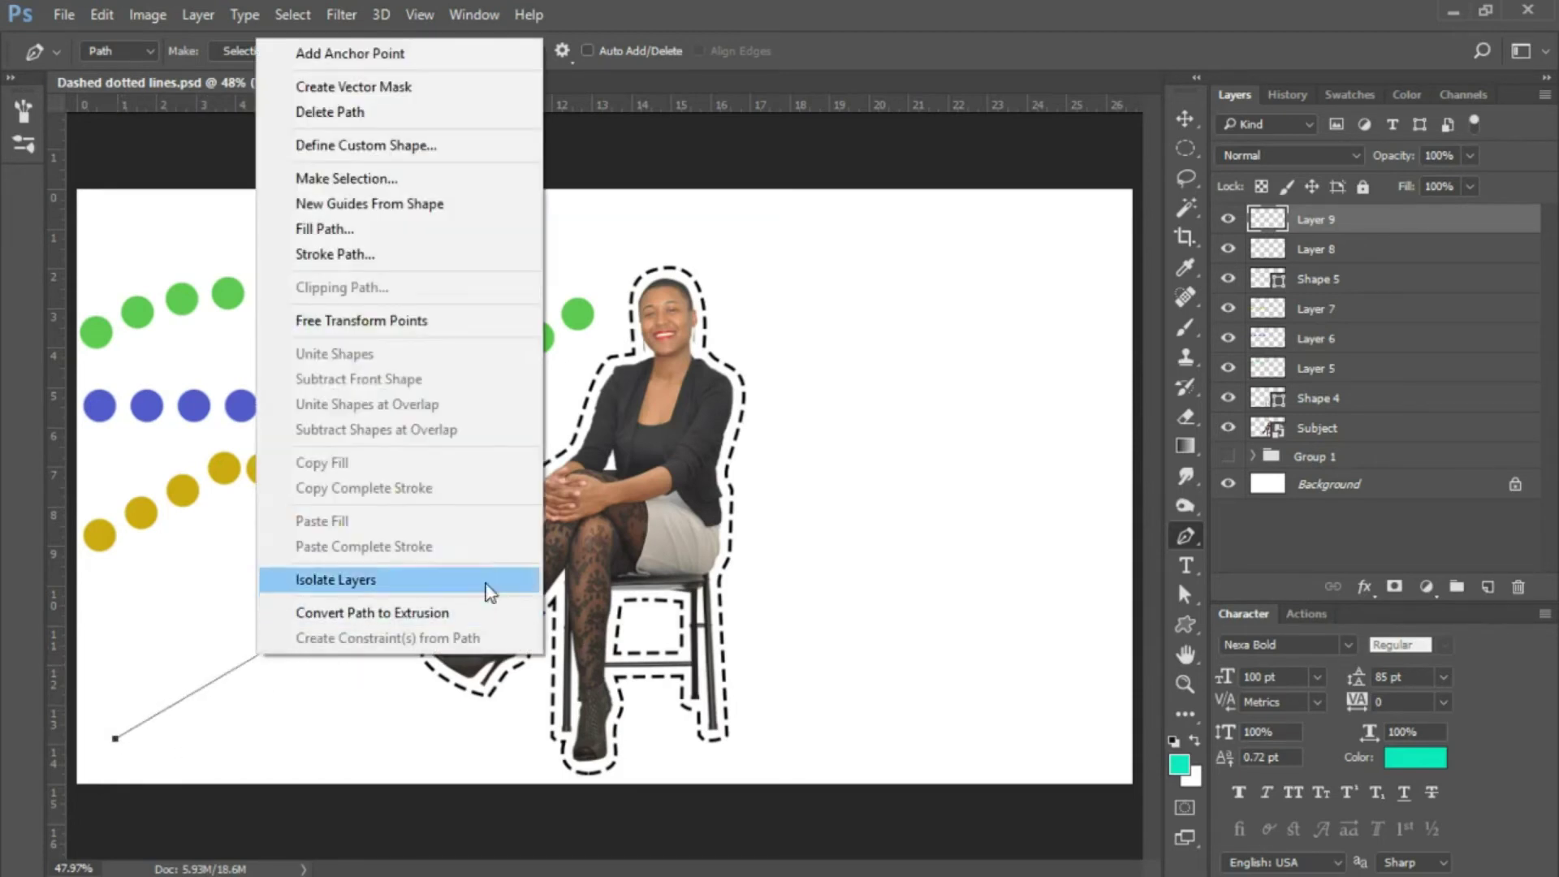
left_click(406, 258)
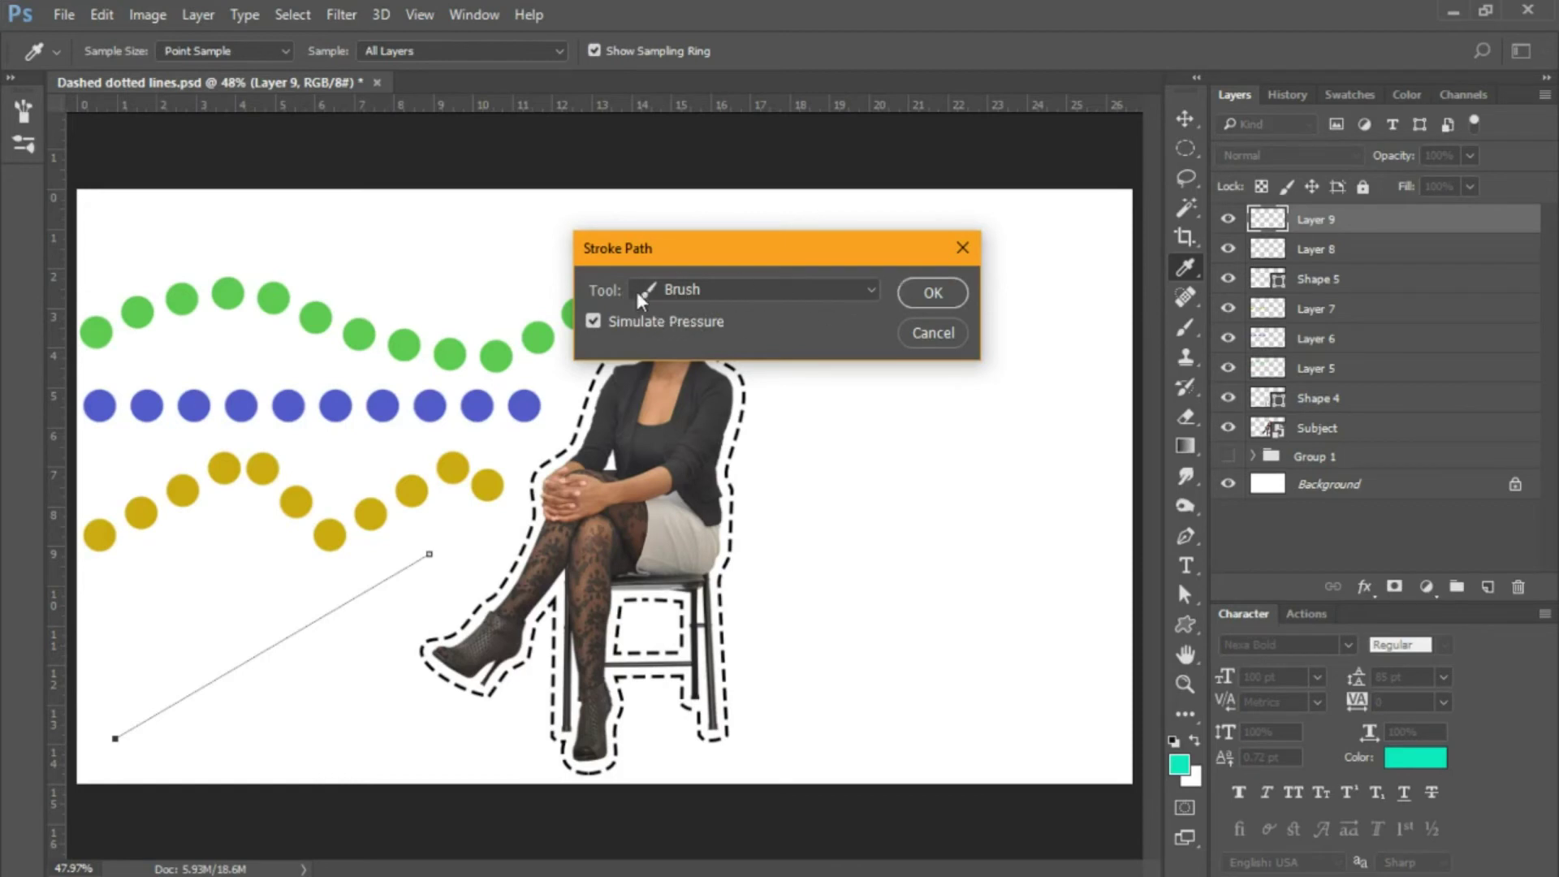
left_click(929, 291)
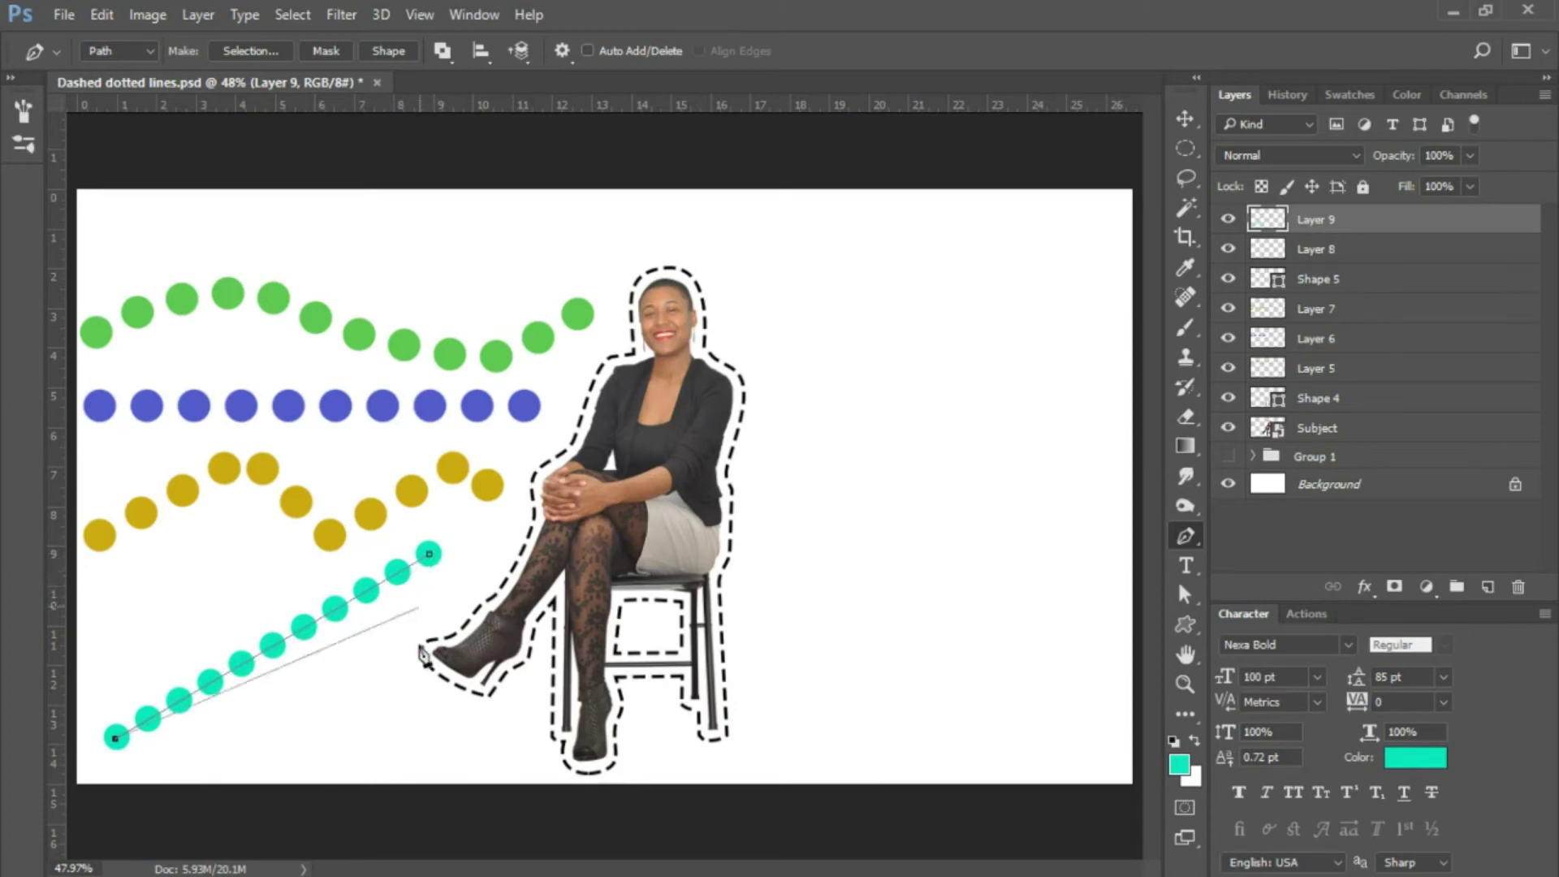
left_click(1184, 120)
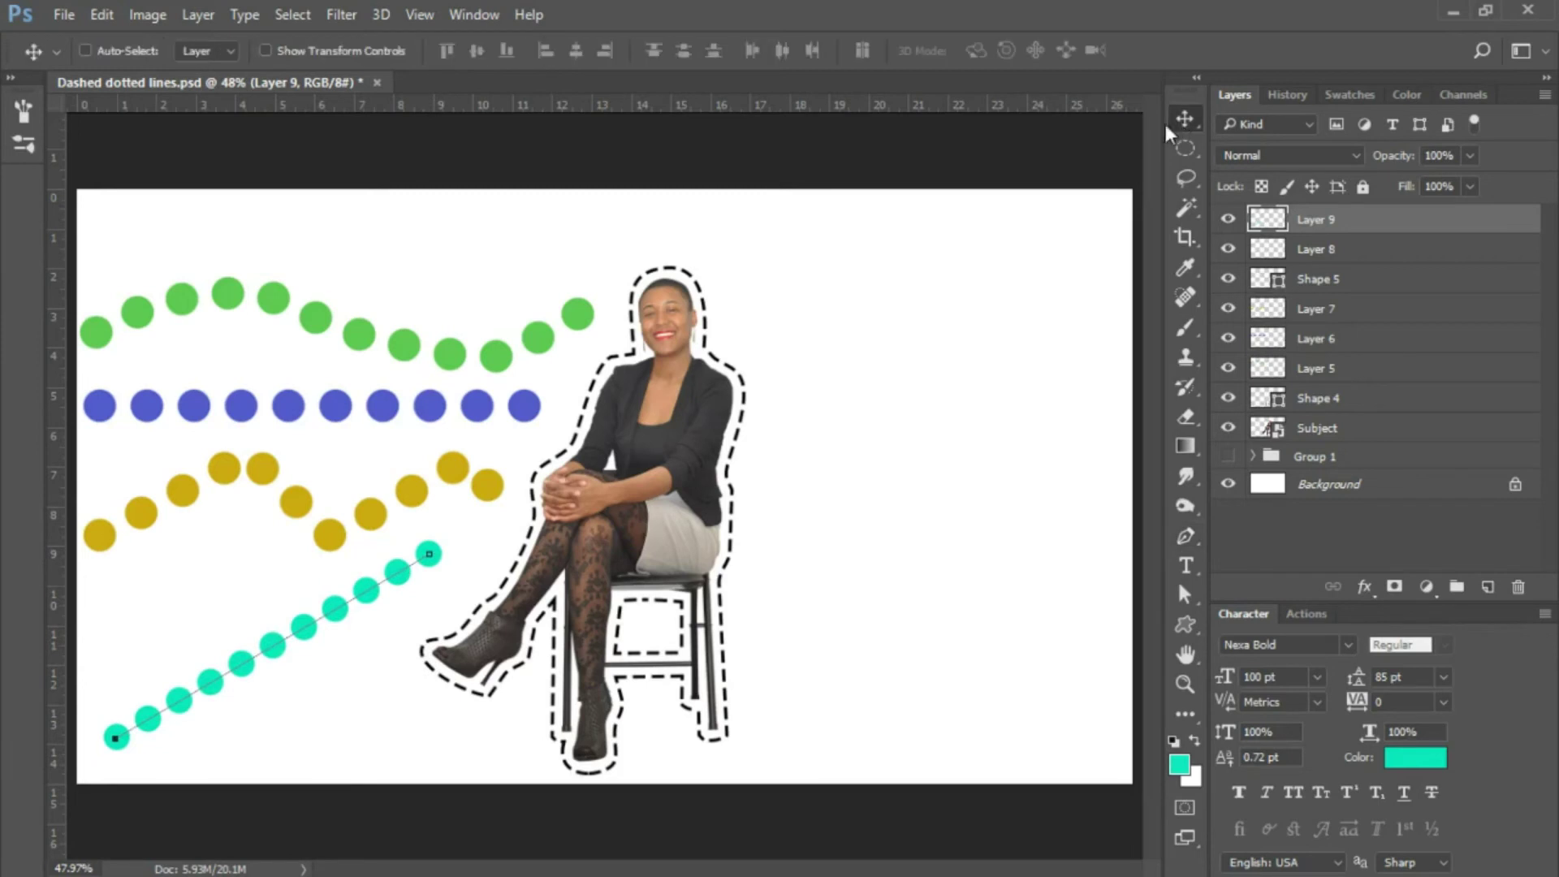
Draw a 350 px teal circle to the right of the seated woman
left_click(361, 605)
left_click(1186, 621)
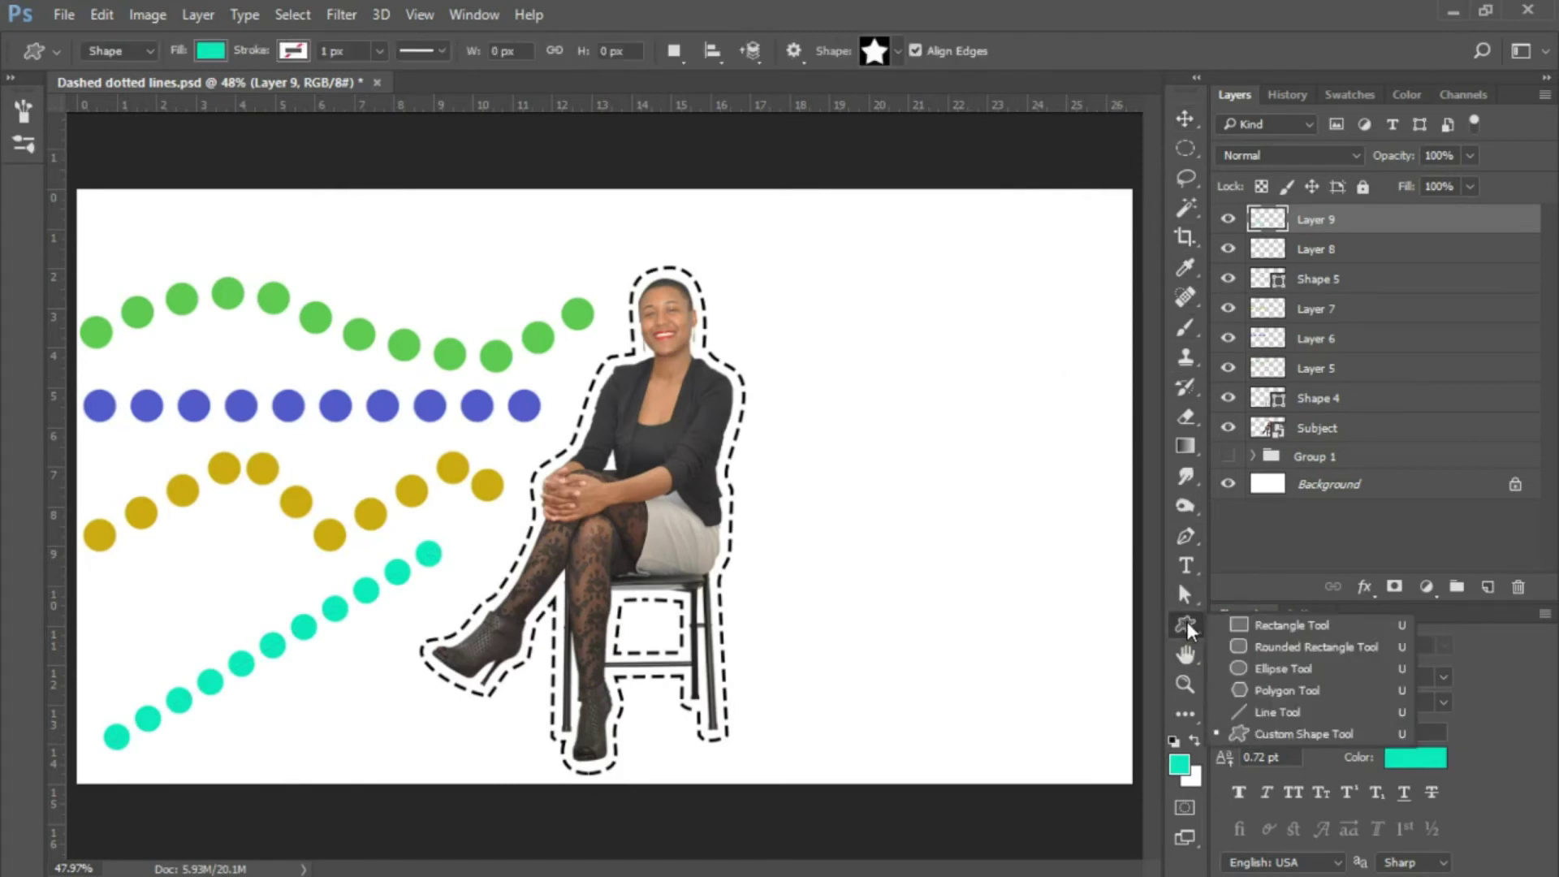
left_click(1259, 669)
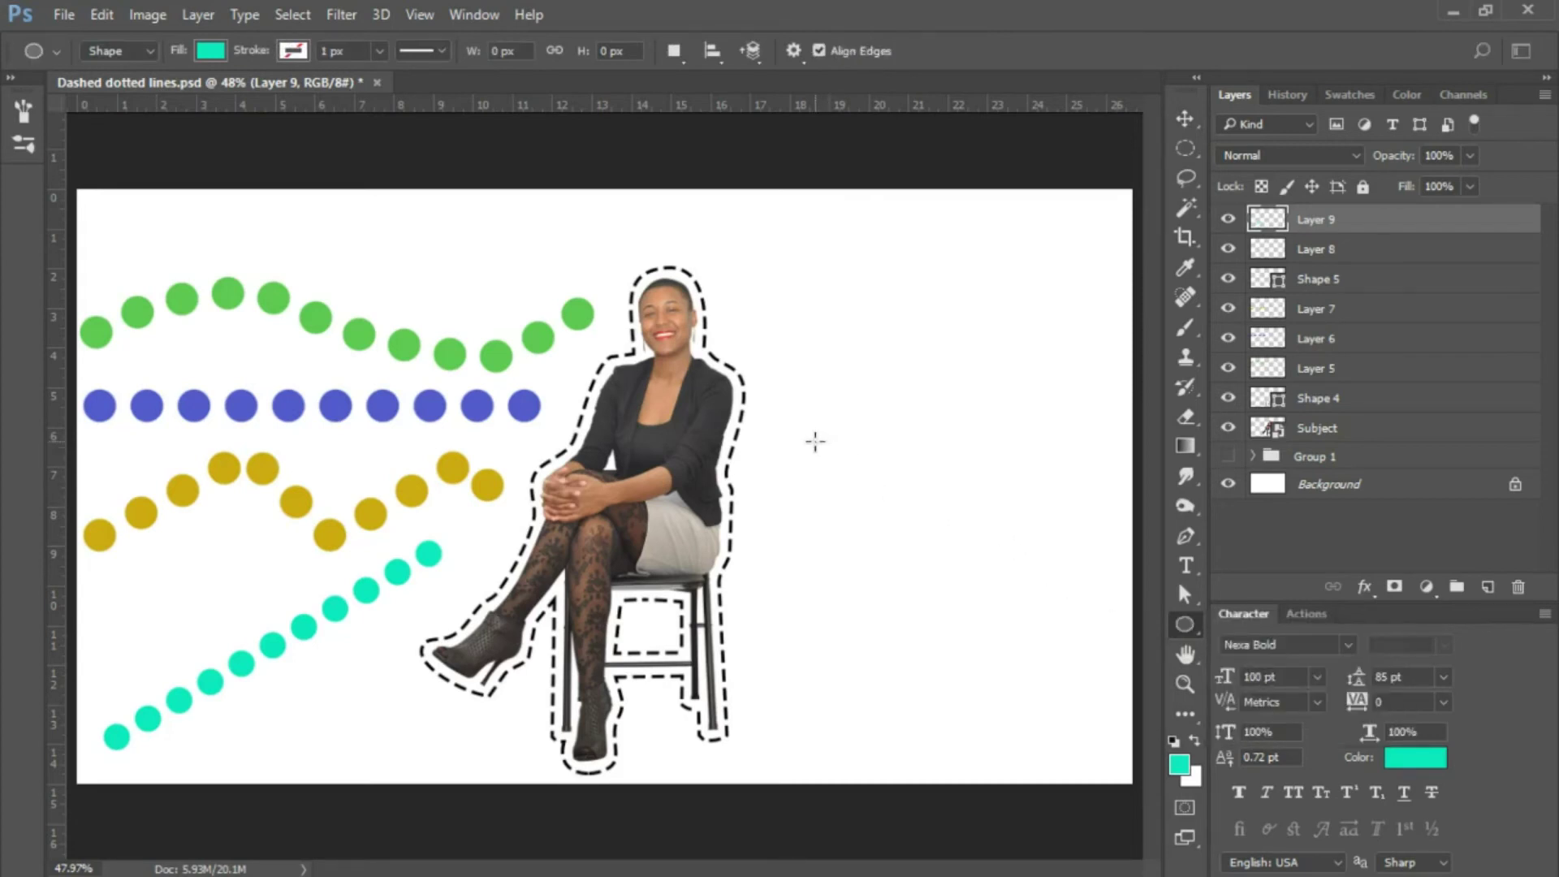
left_click_drag(815, 441, 1014, 633)
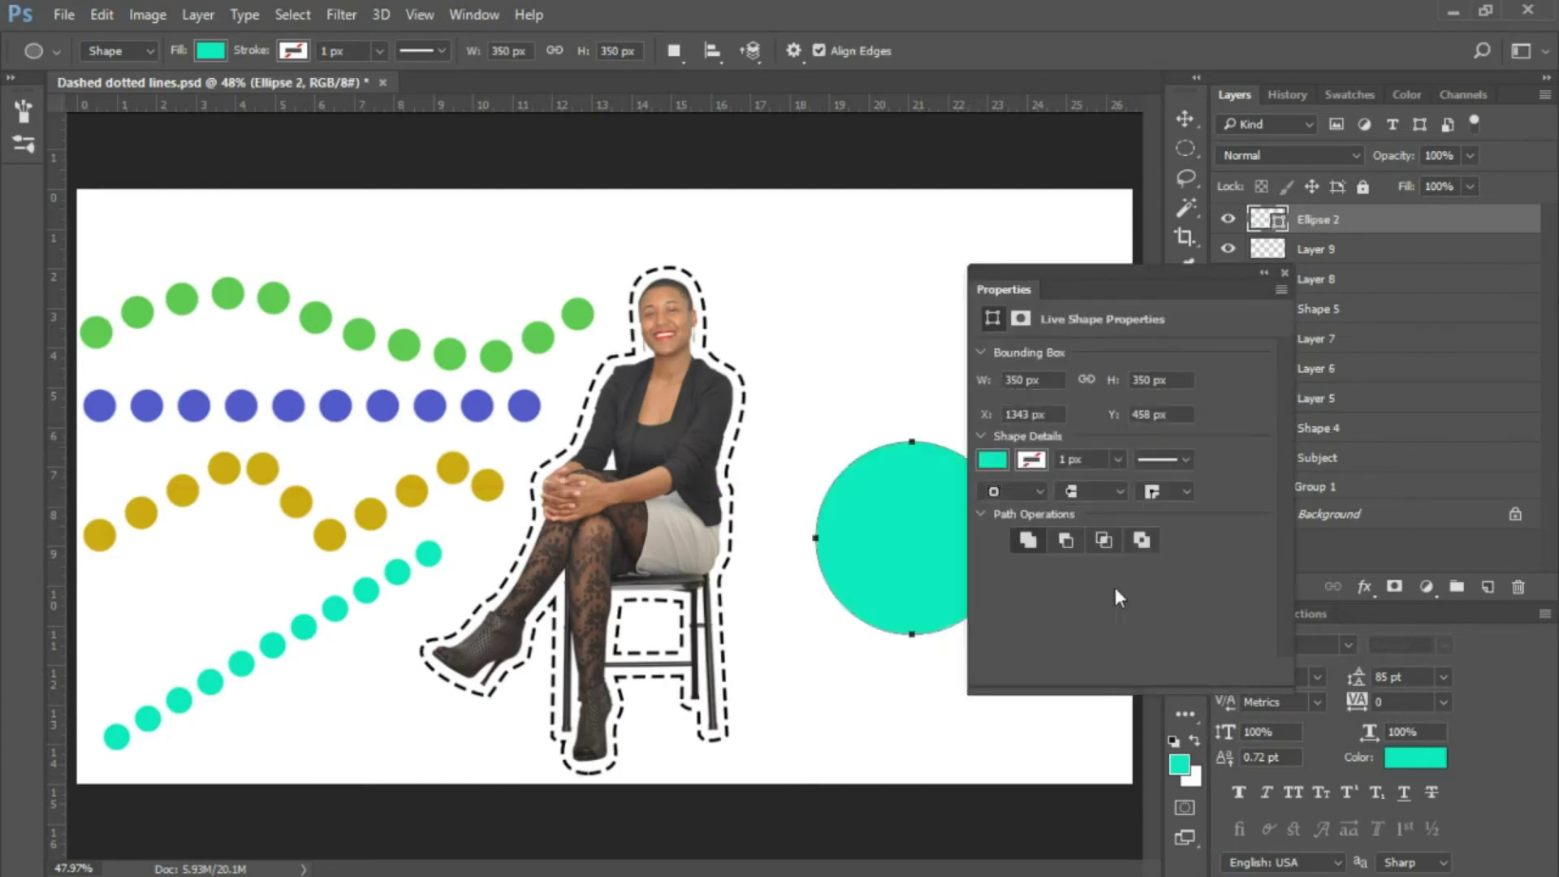
Close the shape properties and nudge the teal circle slightly lower
left_click_drag(1075, 267, 1171, 62)
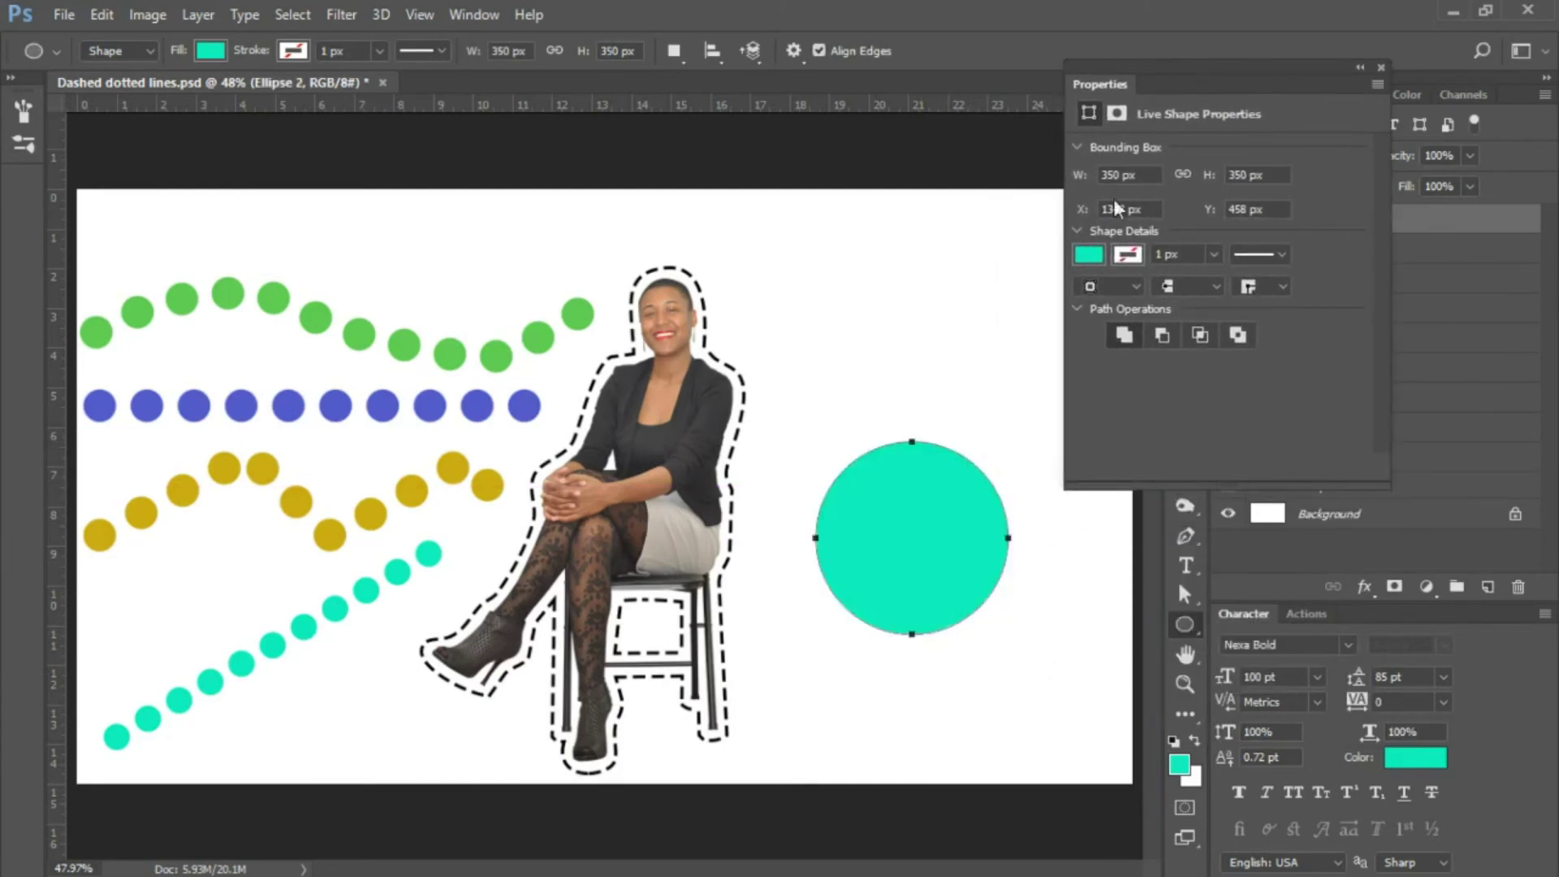
left_click(1381, 66)
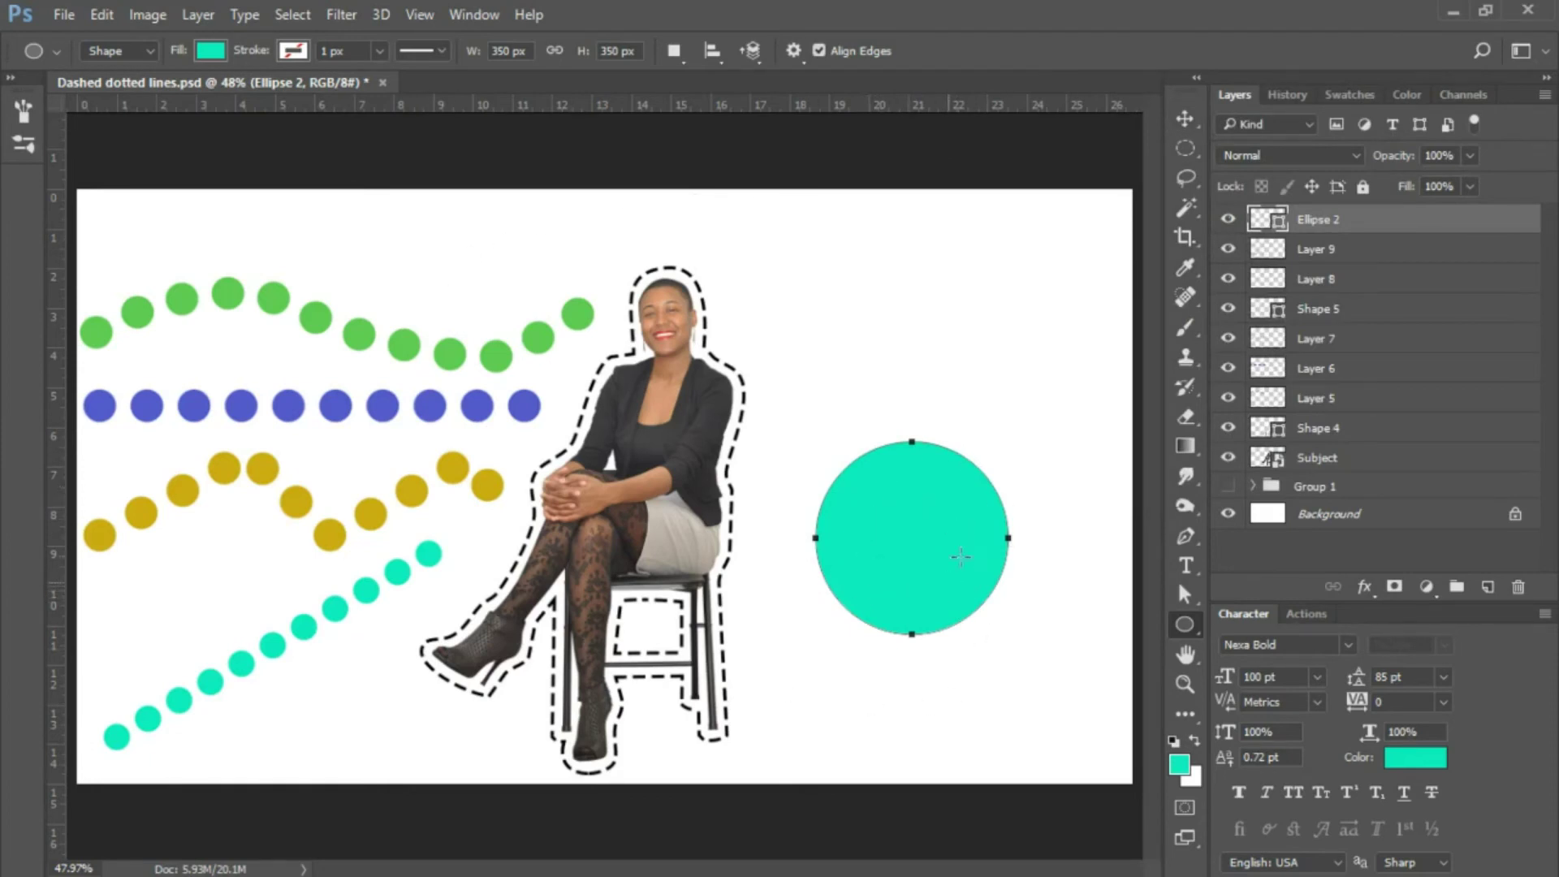
left_click(1185, 118)
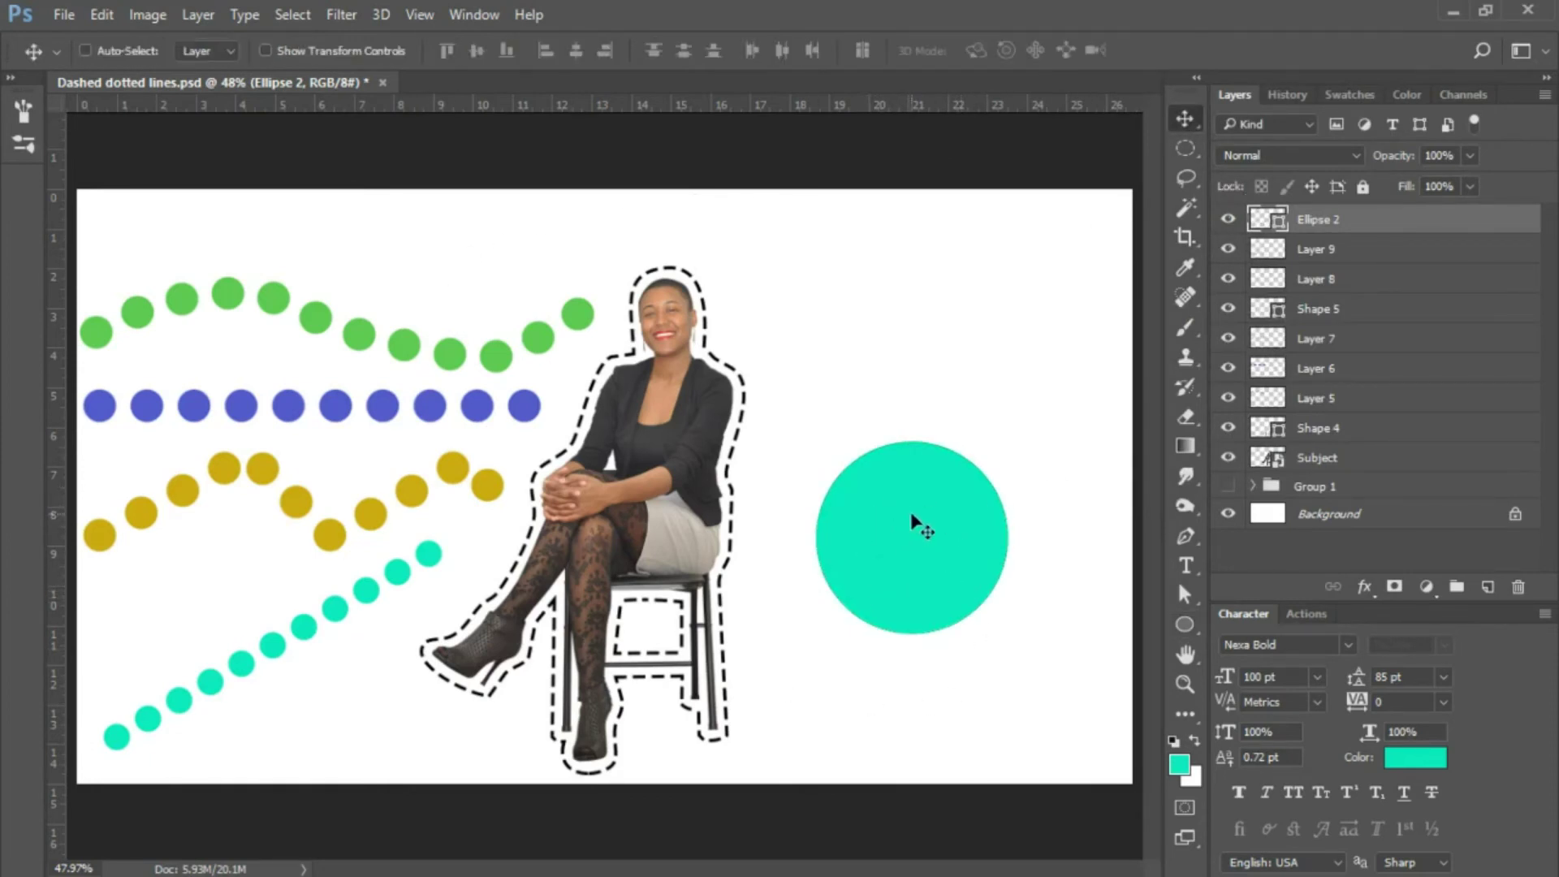
left_click_drag(913, 518, 900, 601)
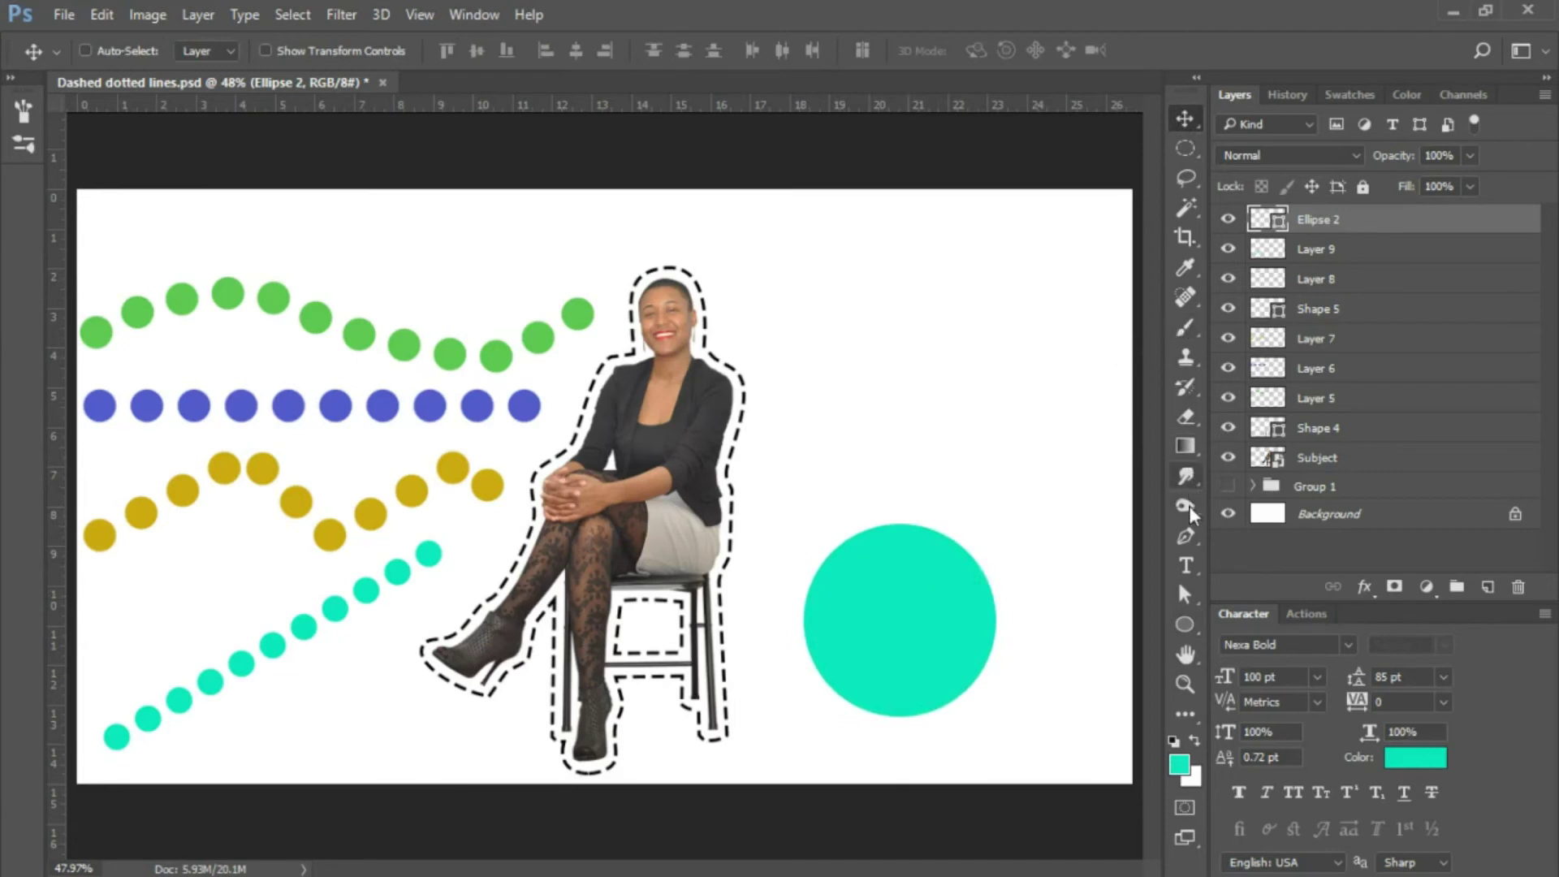
left_click(1186, 535)
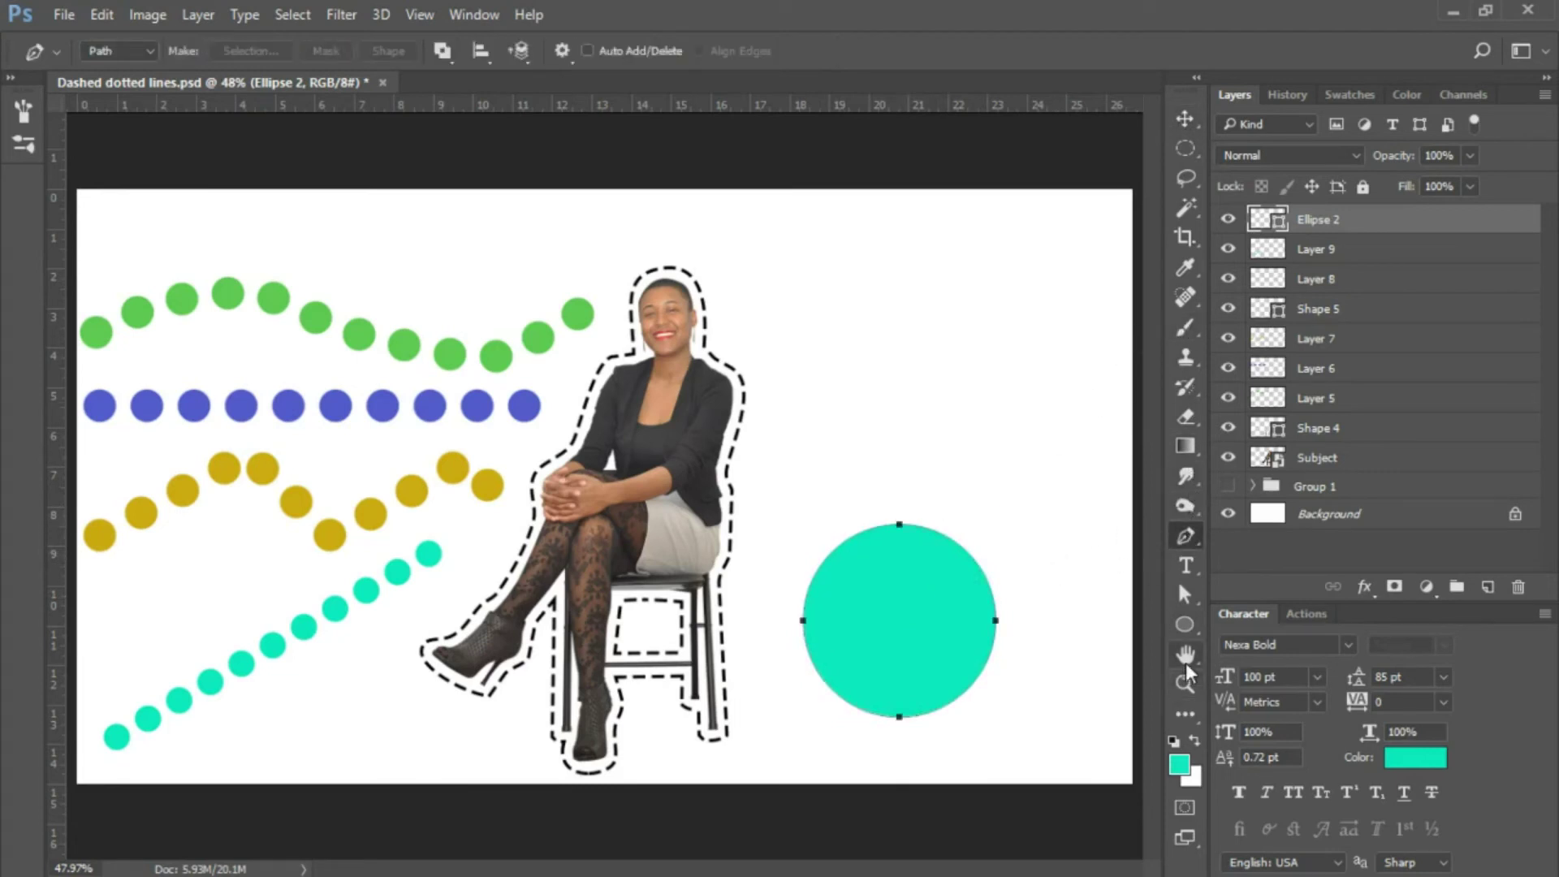
left_click(1186, 625)
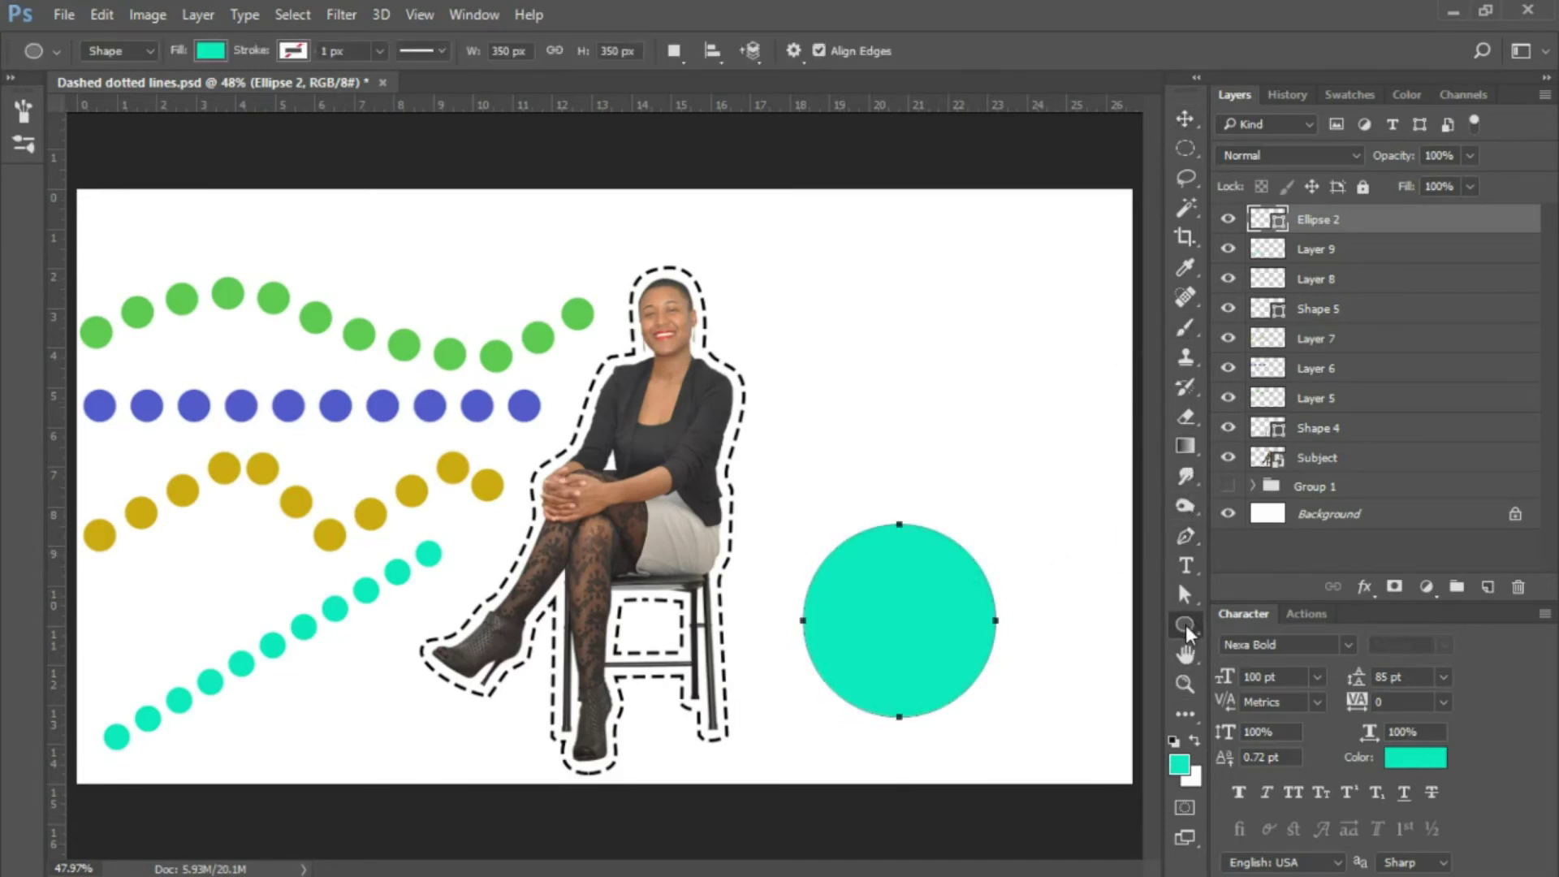
Give the circle no fill and a yellow 18.53 px outline
left_click(203, 50)
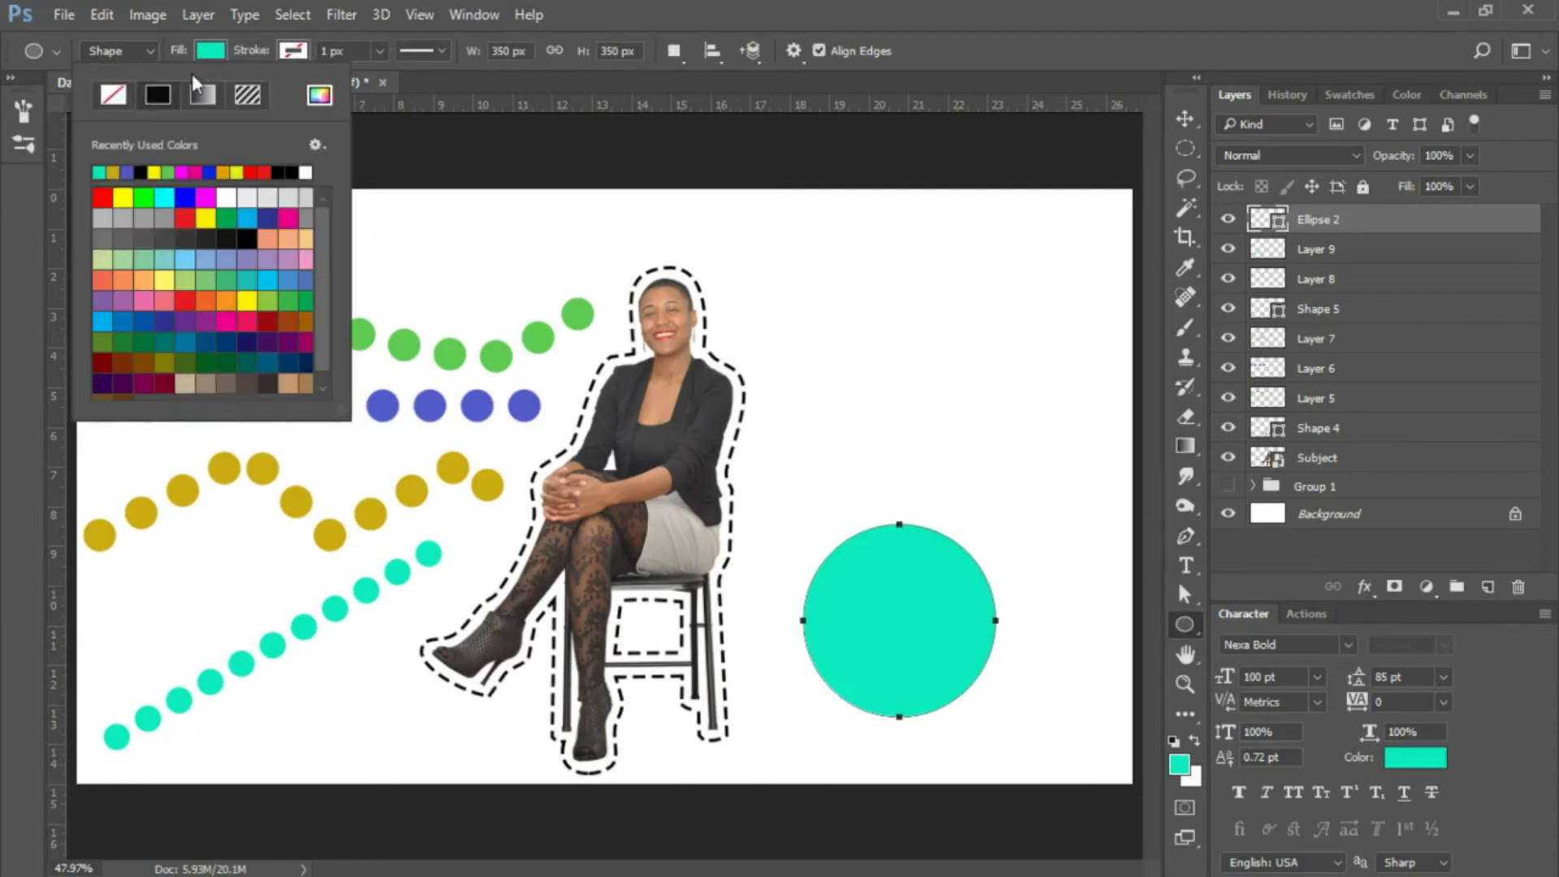
left_click(113, 95)
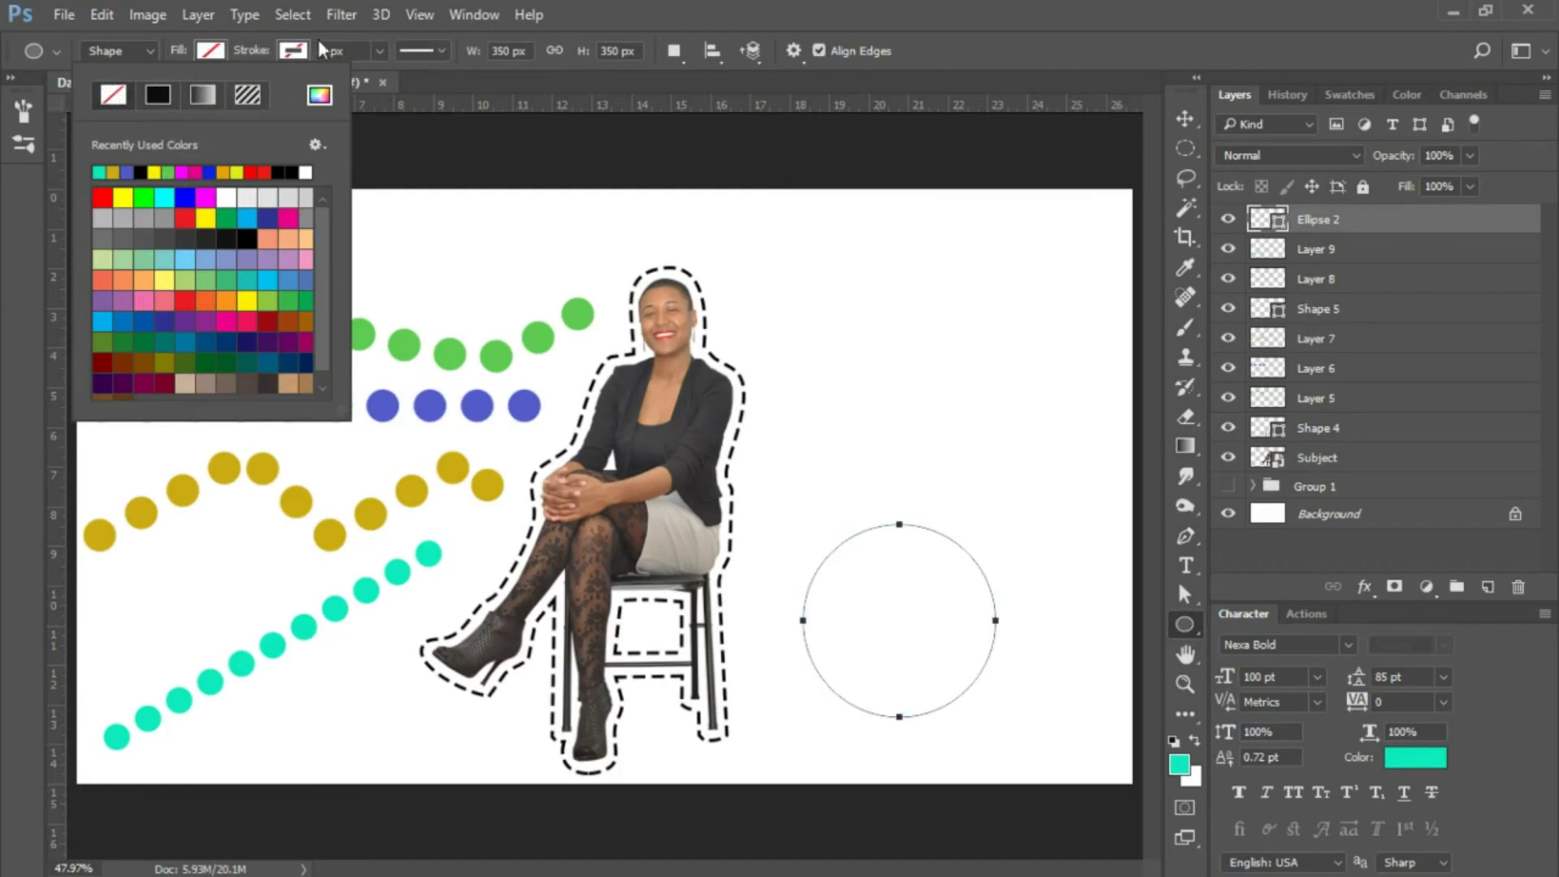
left_click(282, 52)
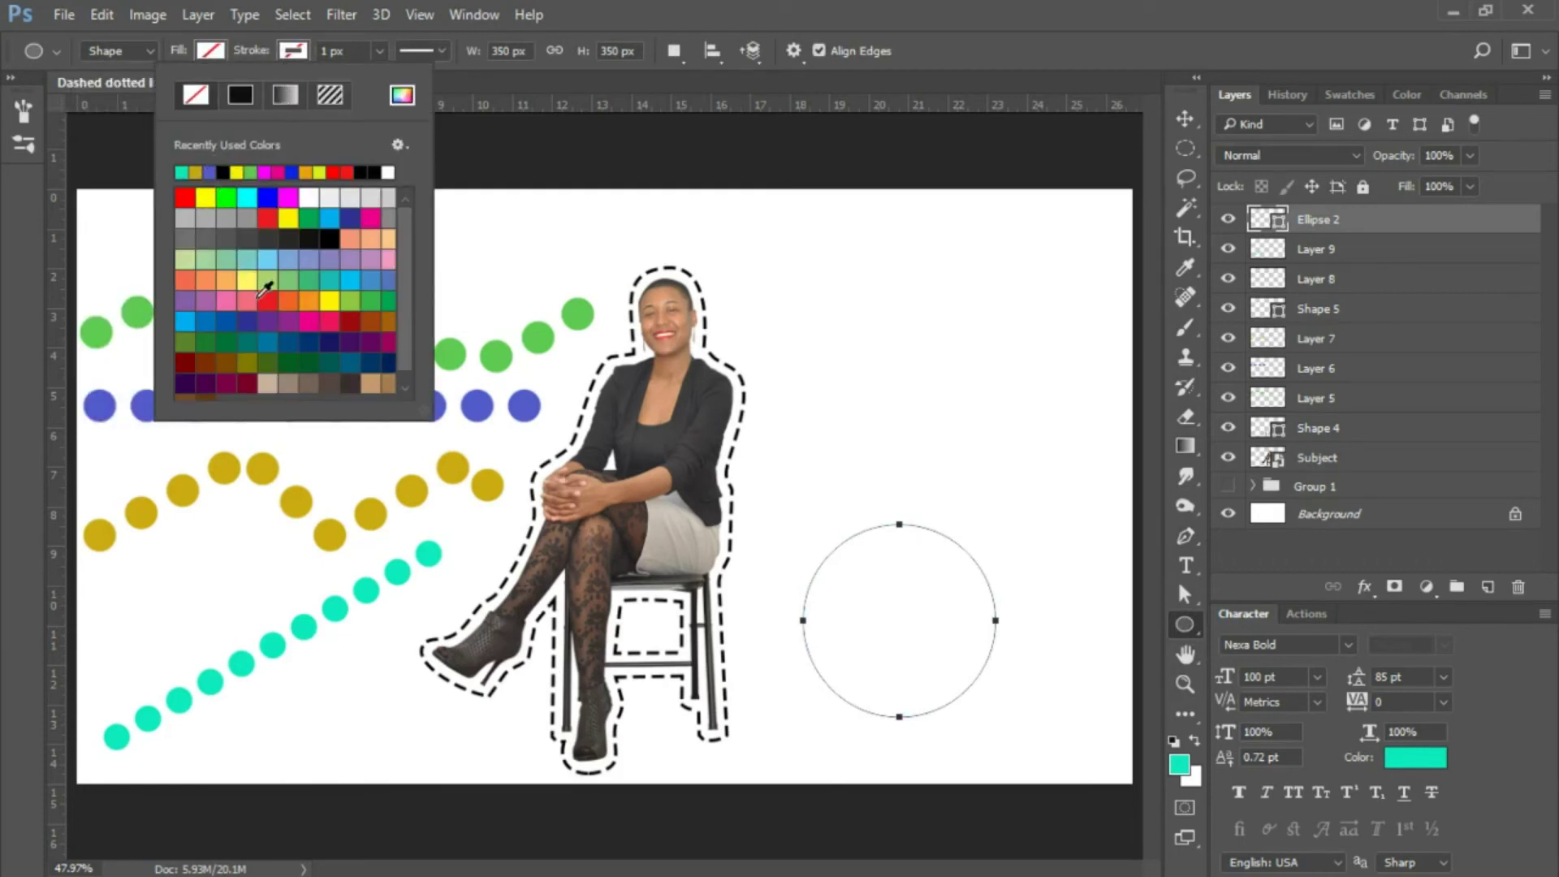
left_click(235, 172)
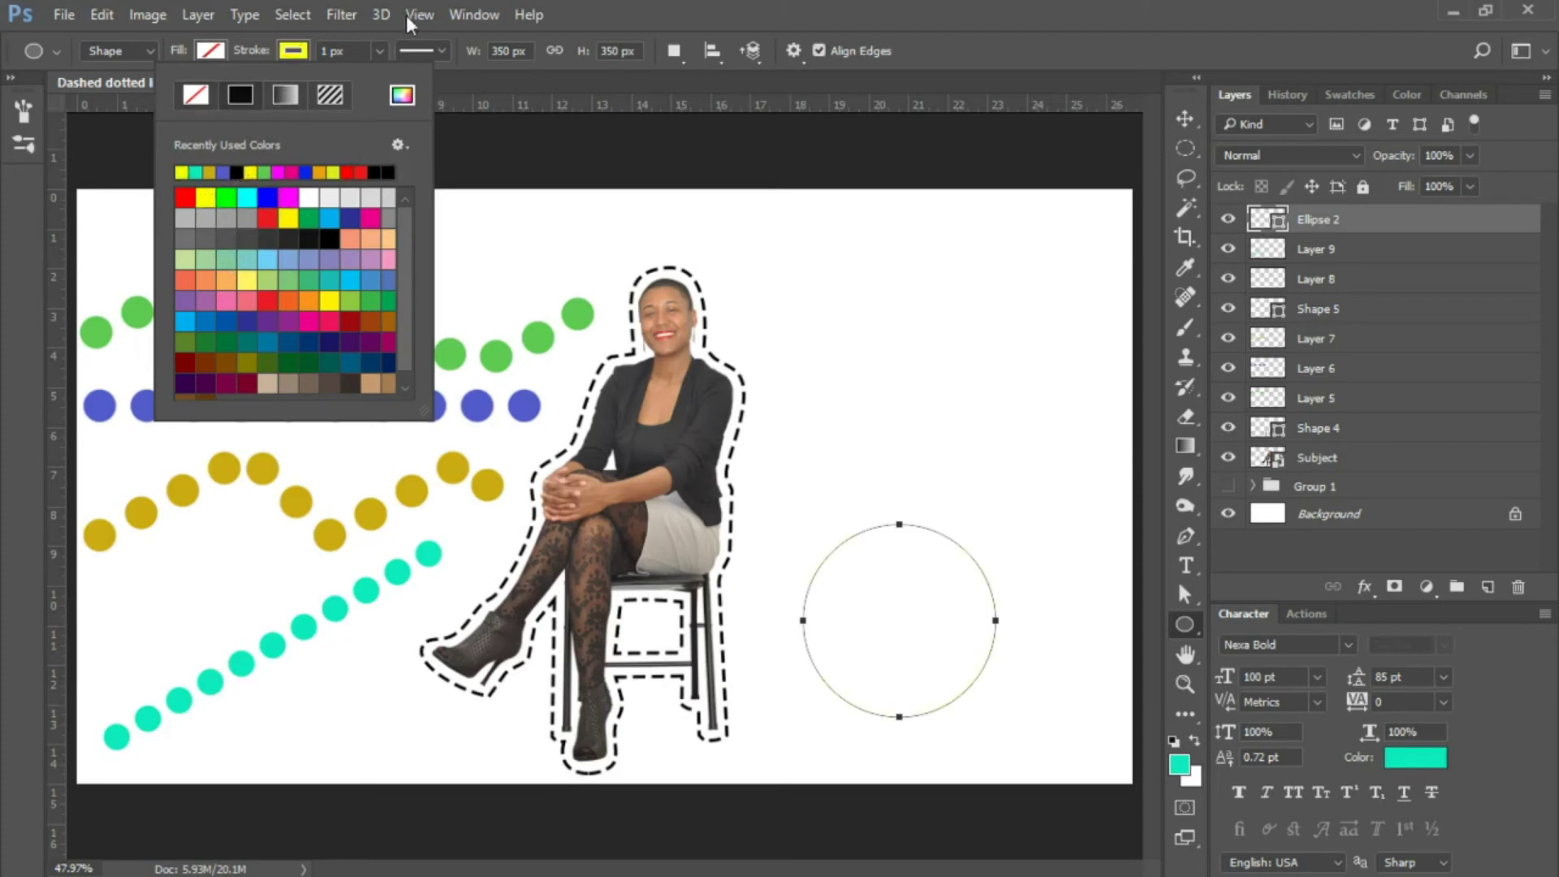
left_click(625, 5)
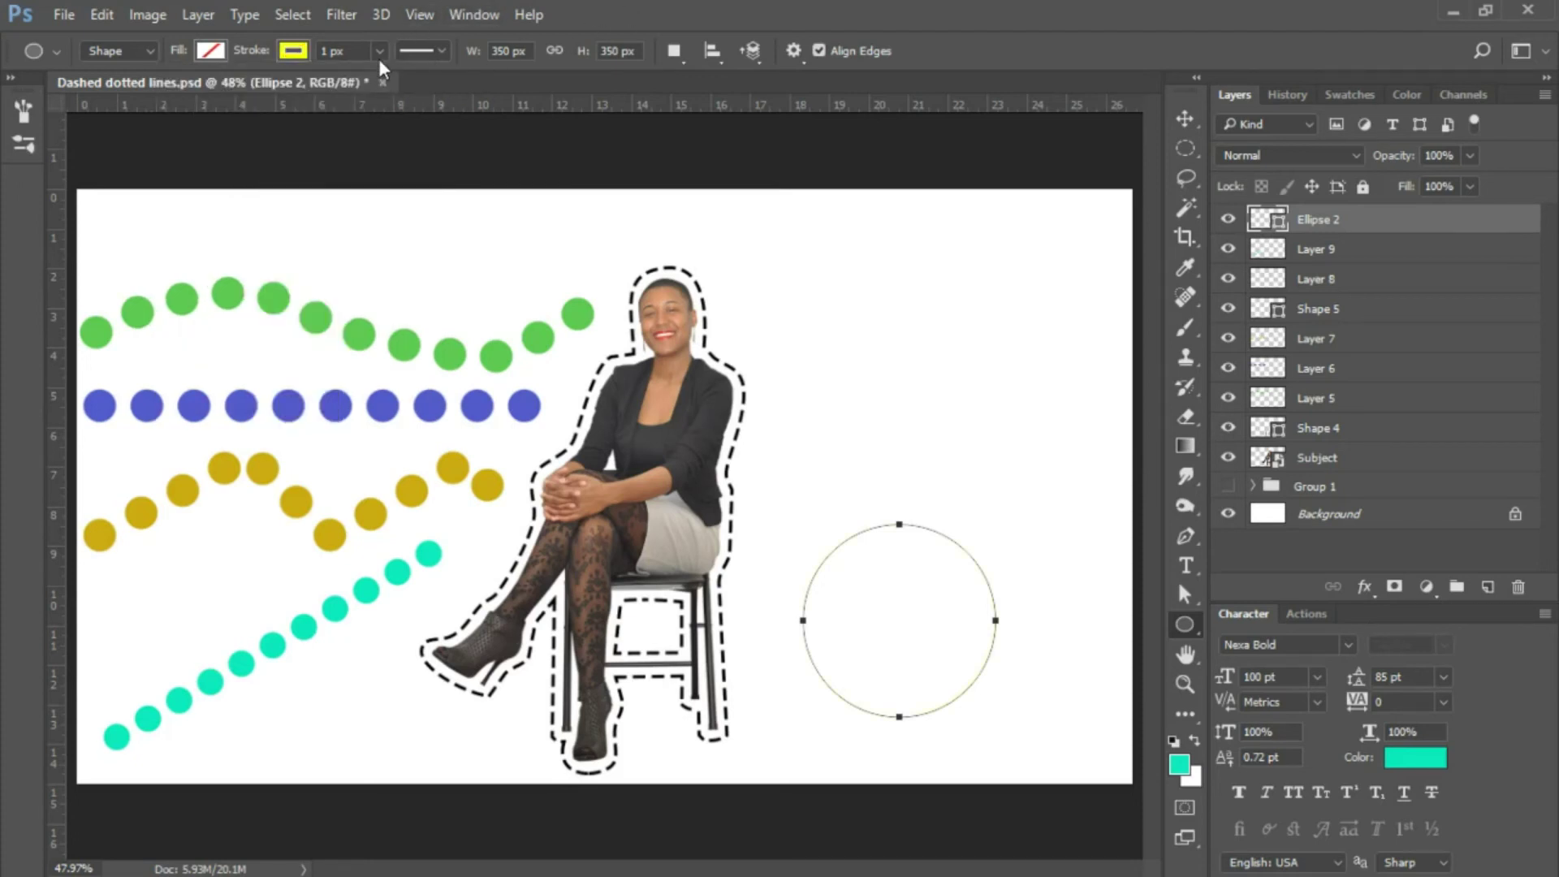
left_click(380, 51)
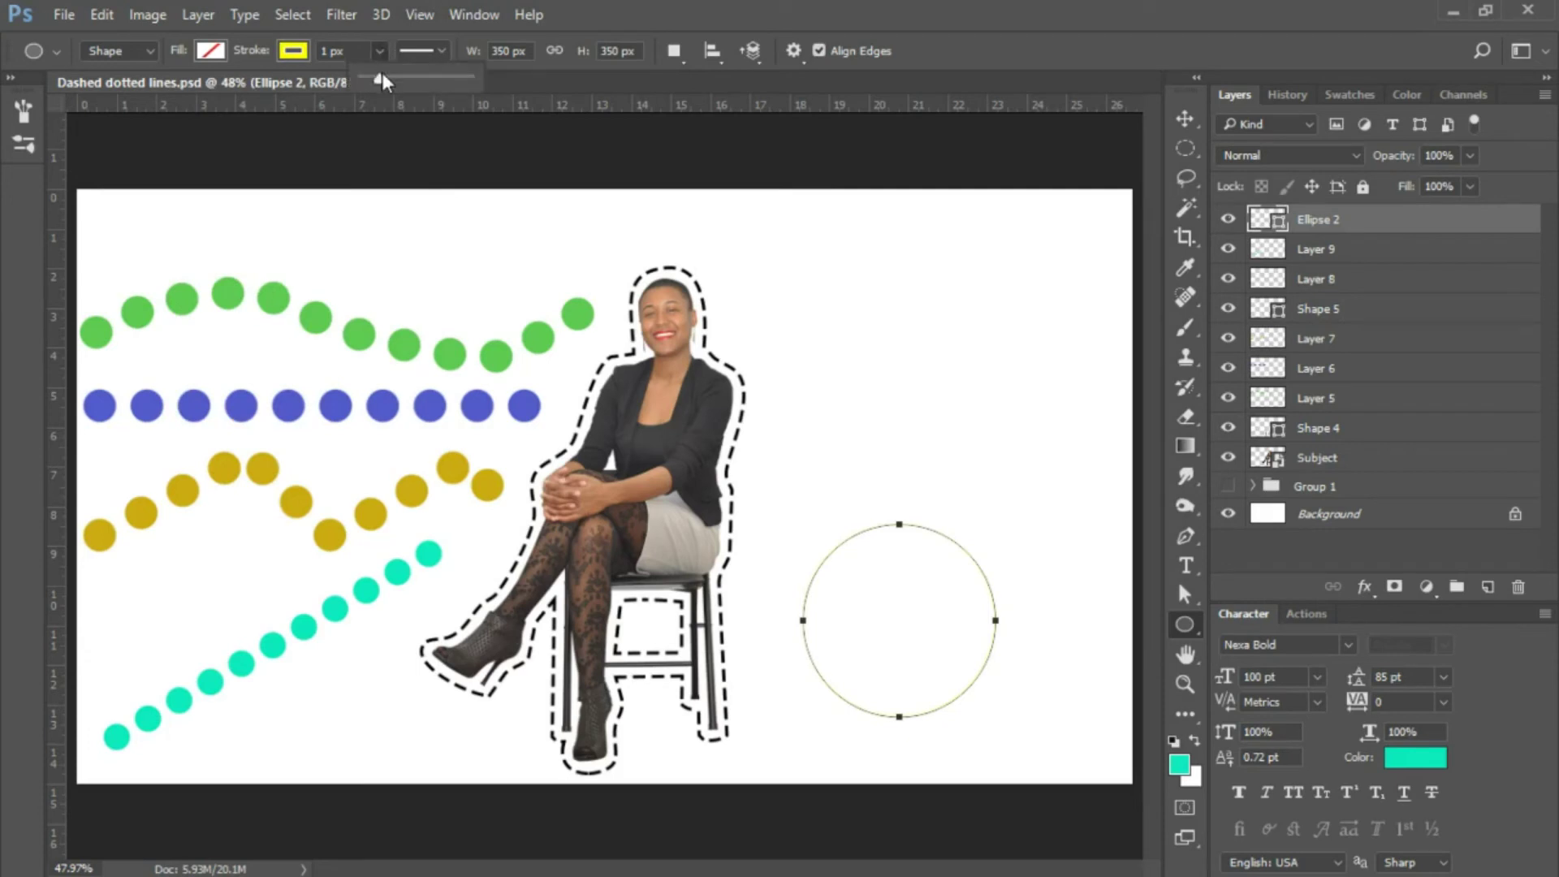
left_click_drag(382, 78, 422, 81)
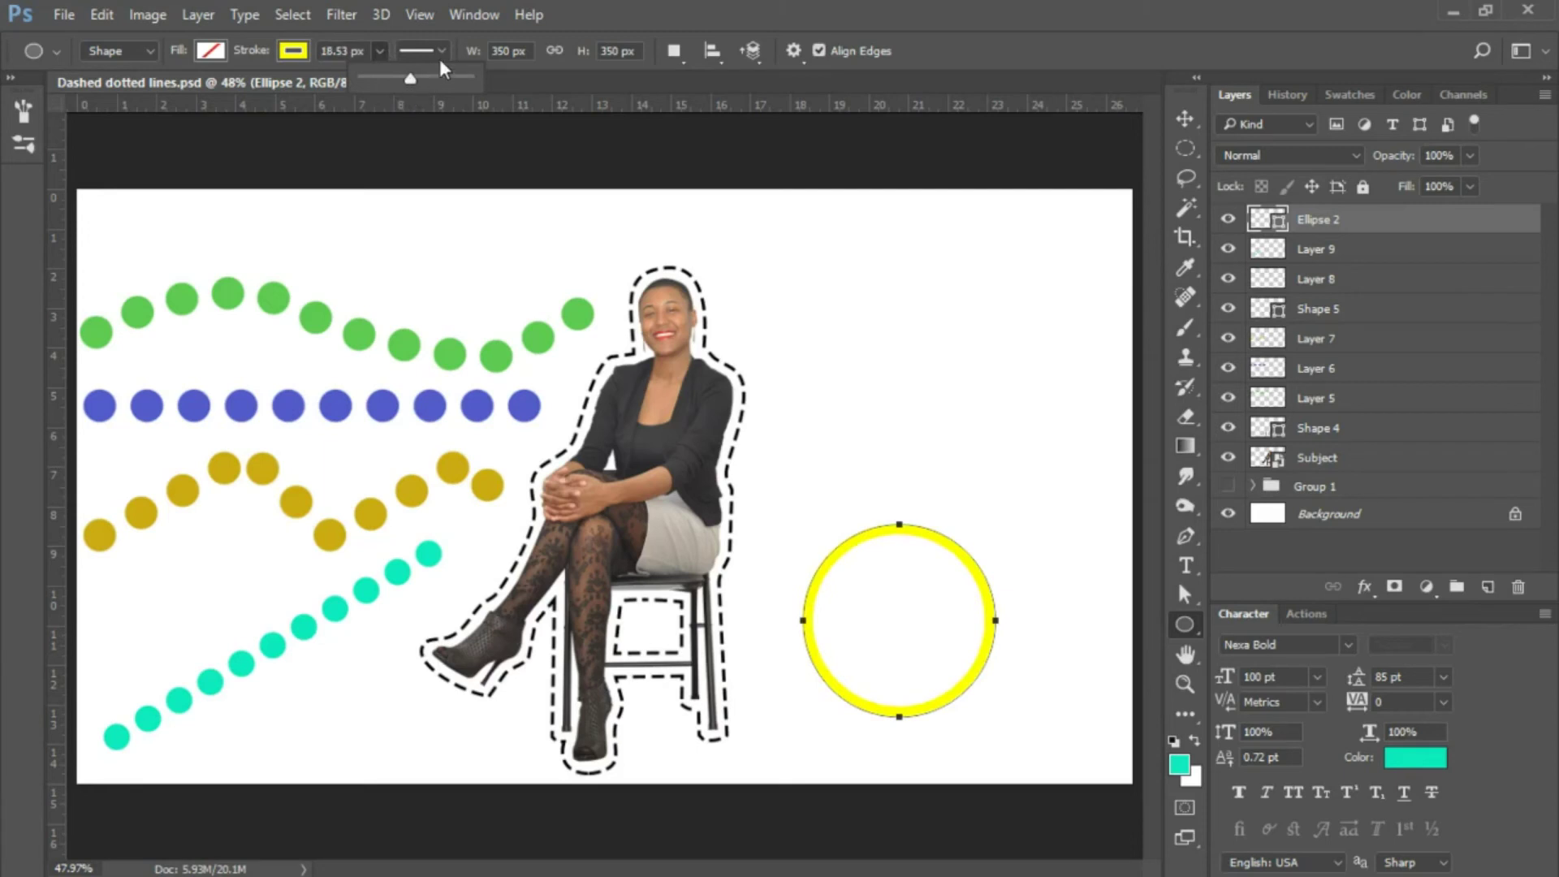
left_click(592, 13)
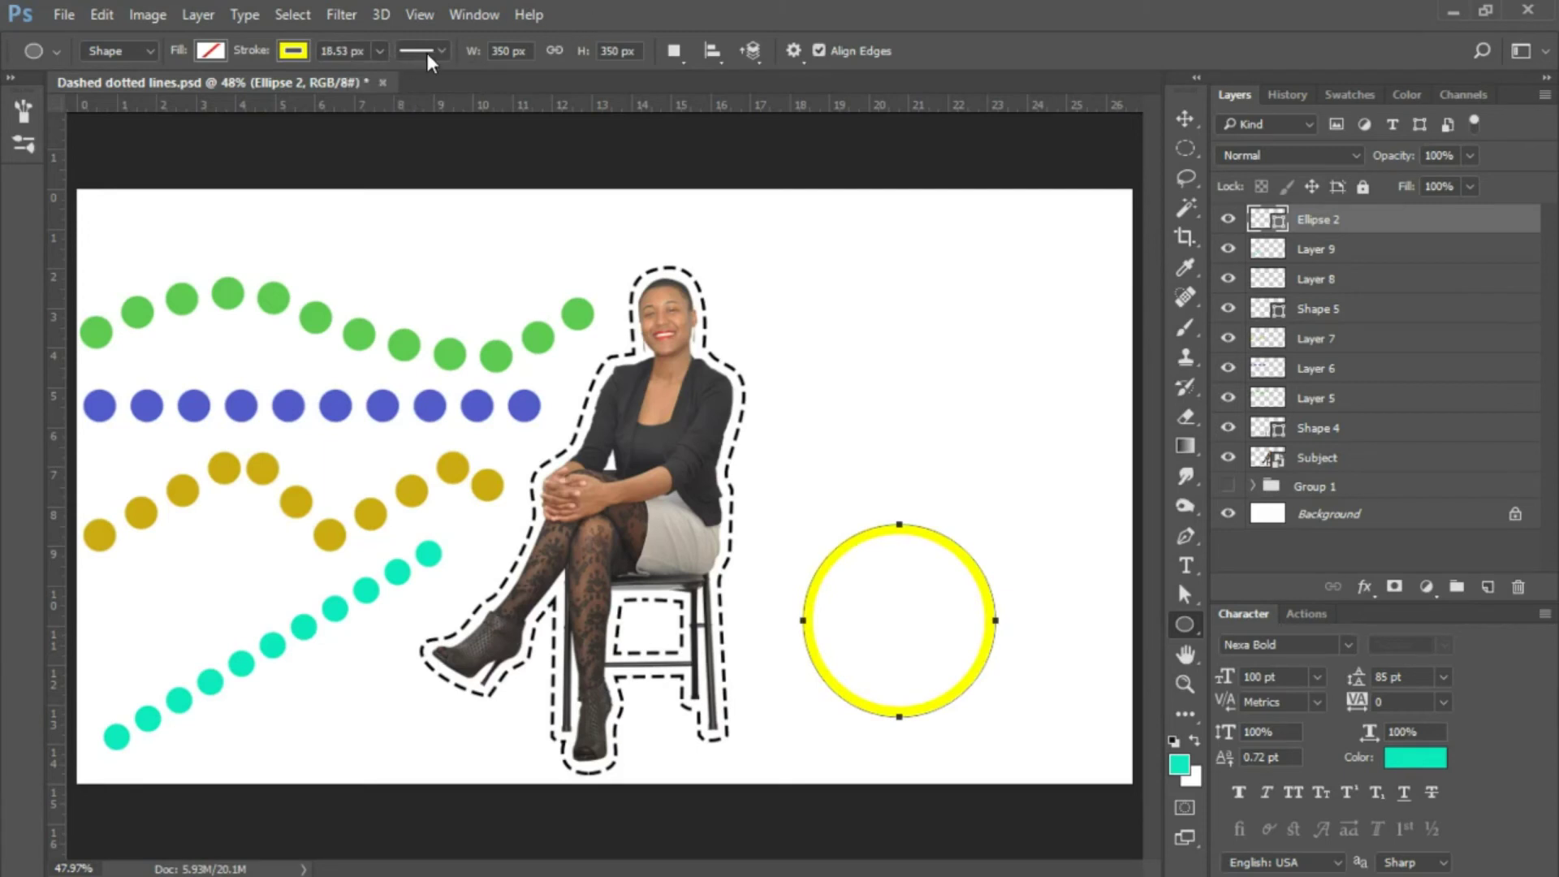
left_click(442, 51)
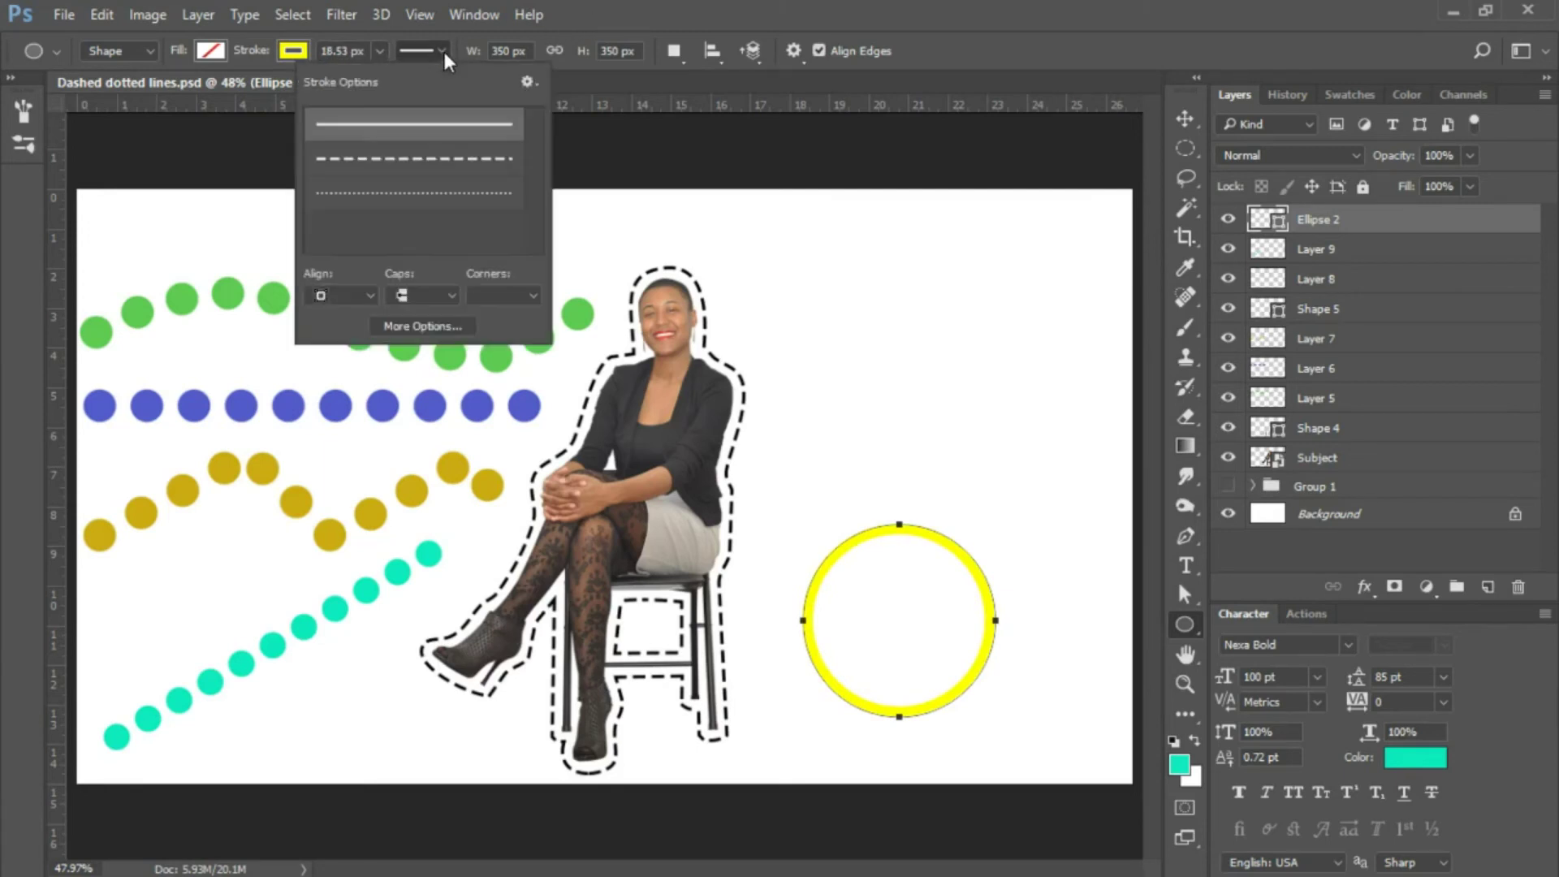
Make the yellow outline dotted, aligned outside the path, and show dash 0, gap 2 settings
left_click(415, 198)
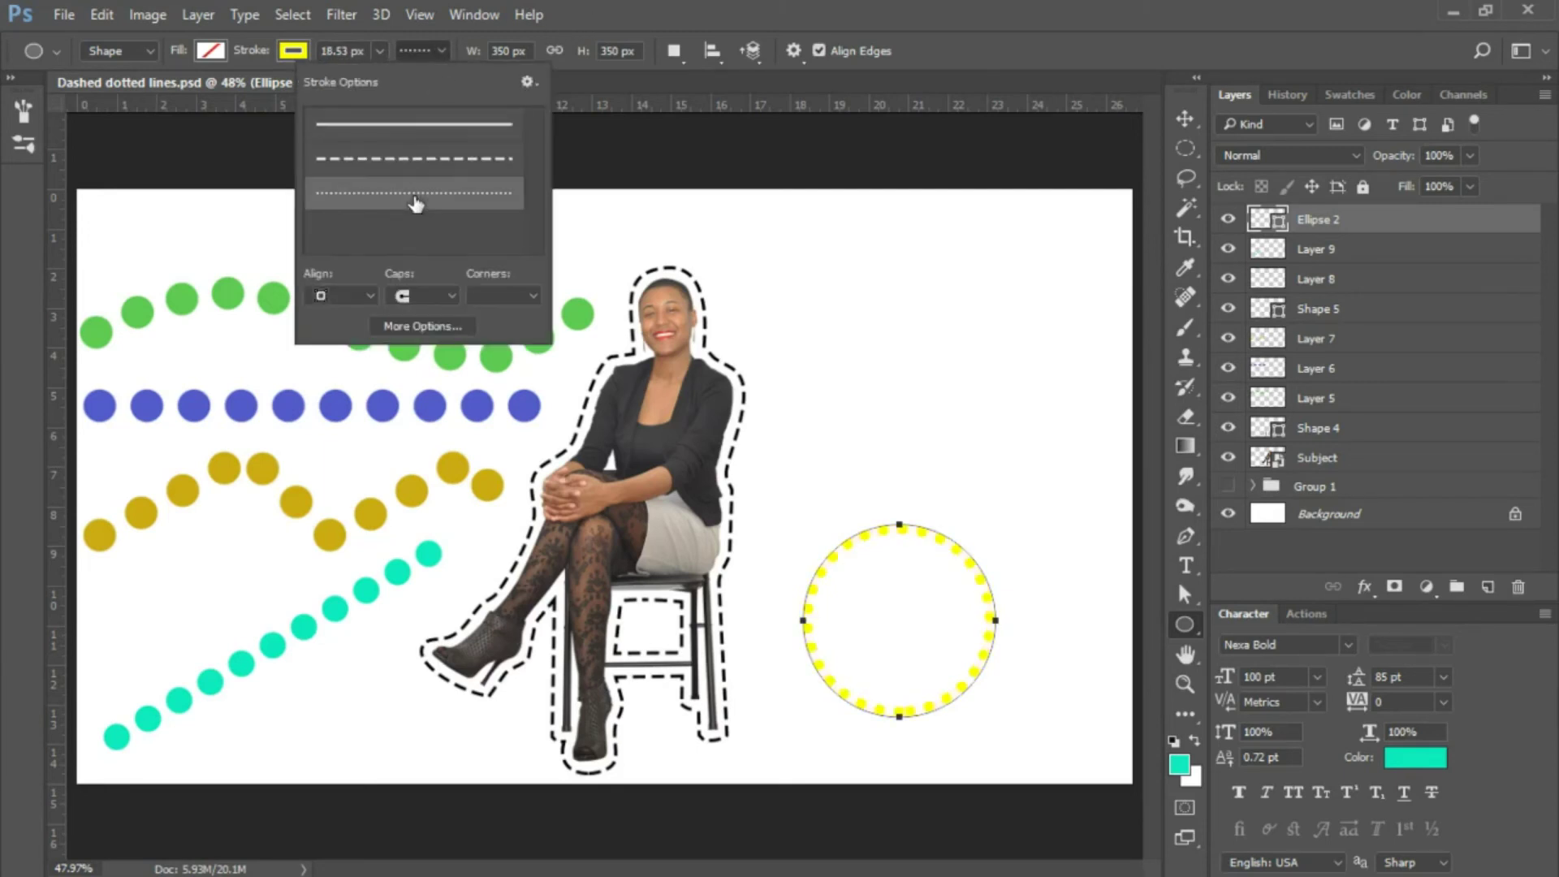
left_click(368, 294)
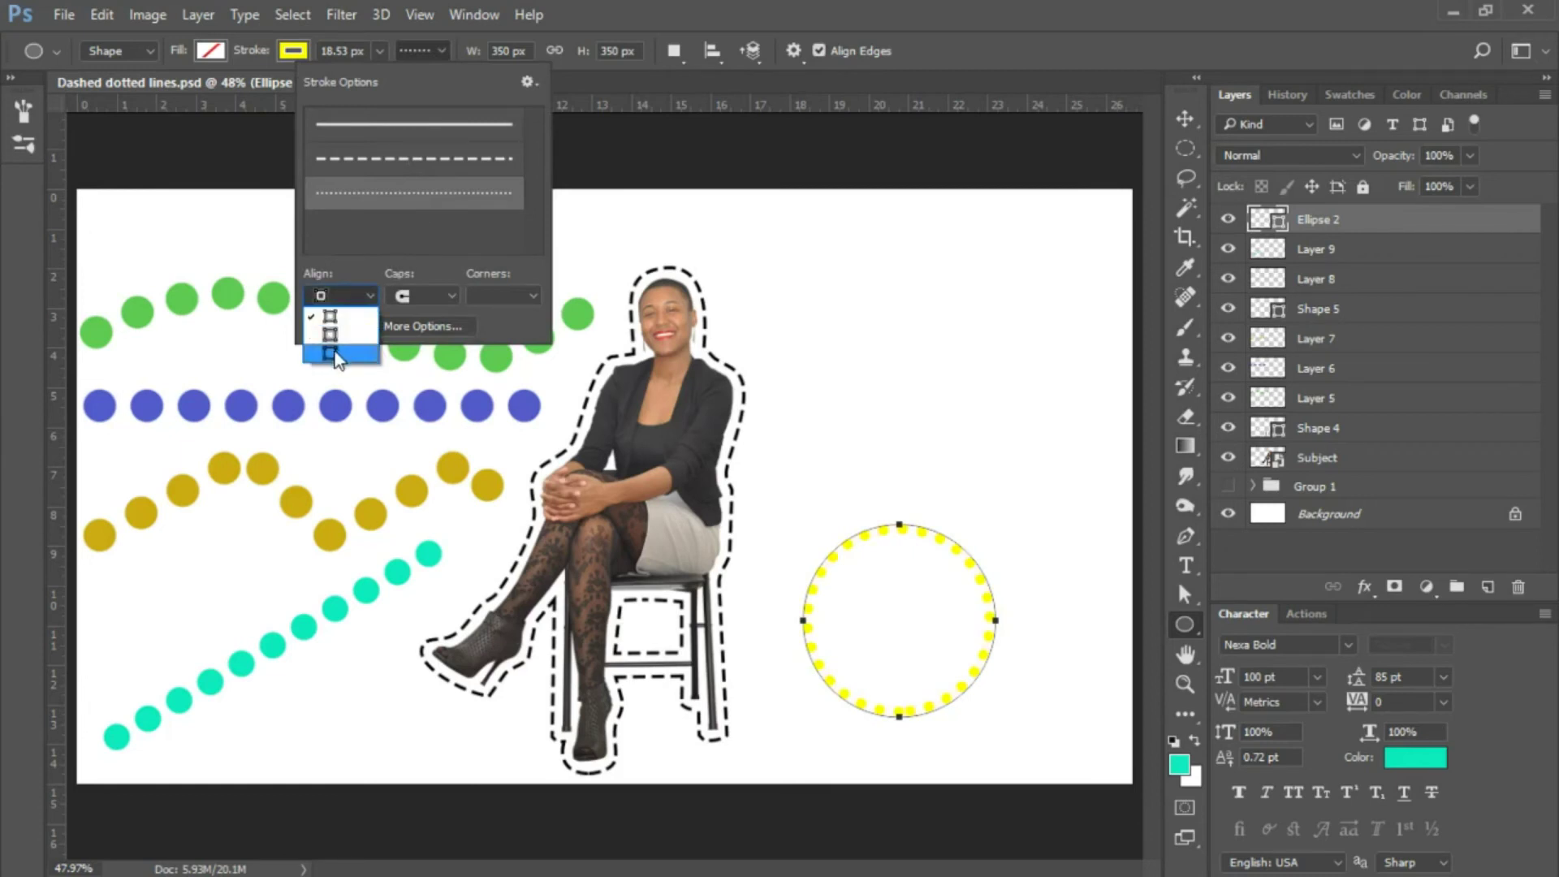
left_click(336, 354)
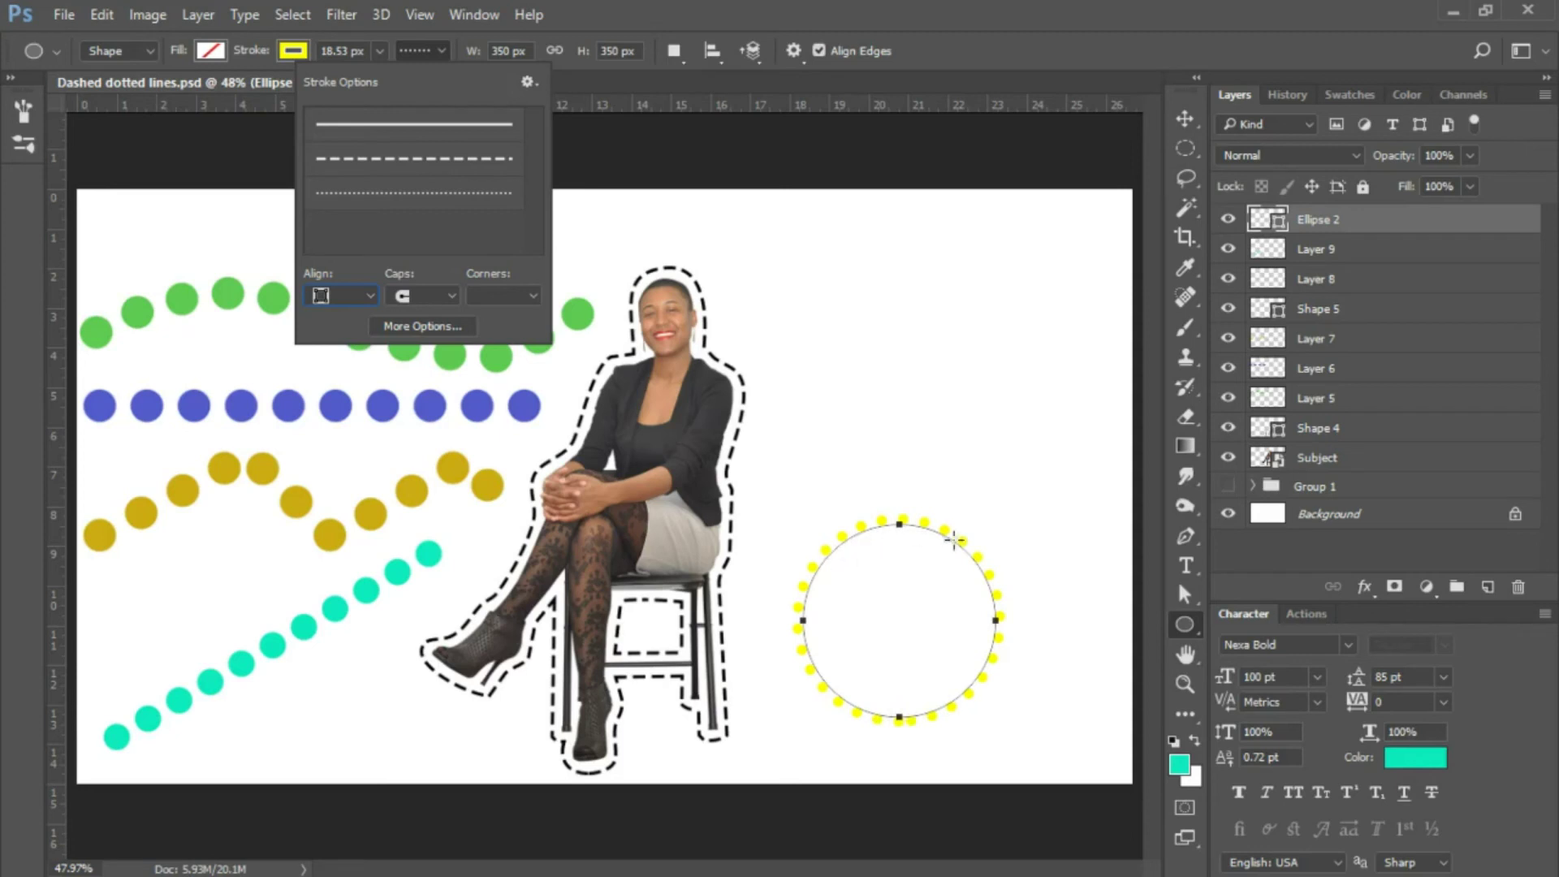
left_click(432, 324)
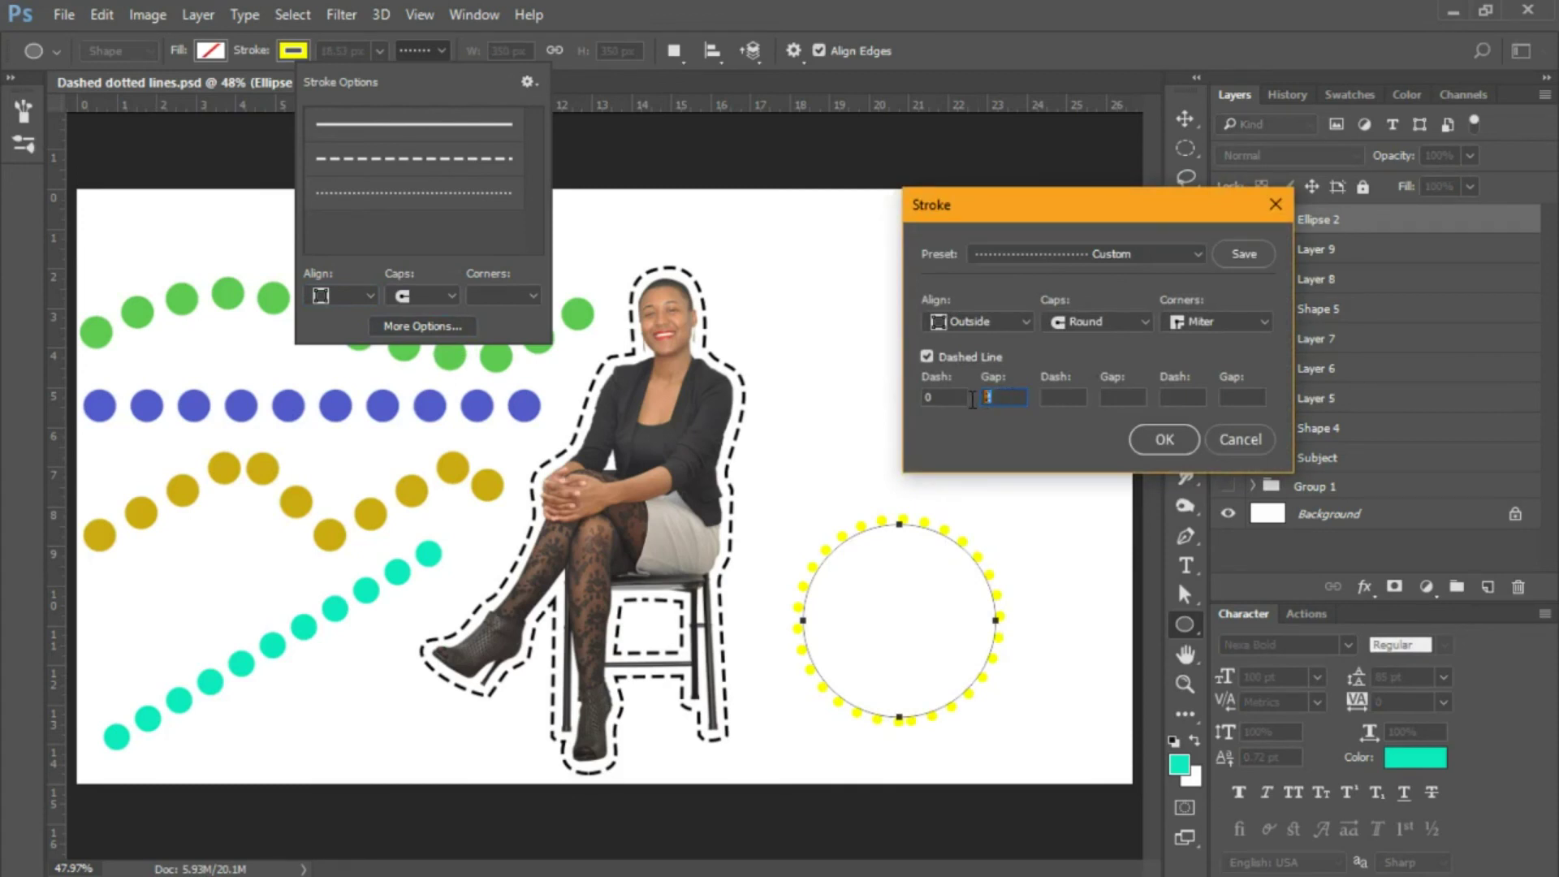
Change the dotted outline's gap to 1.98 and apply it
double_click(988, 396)
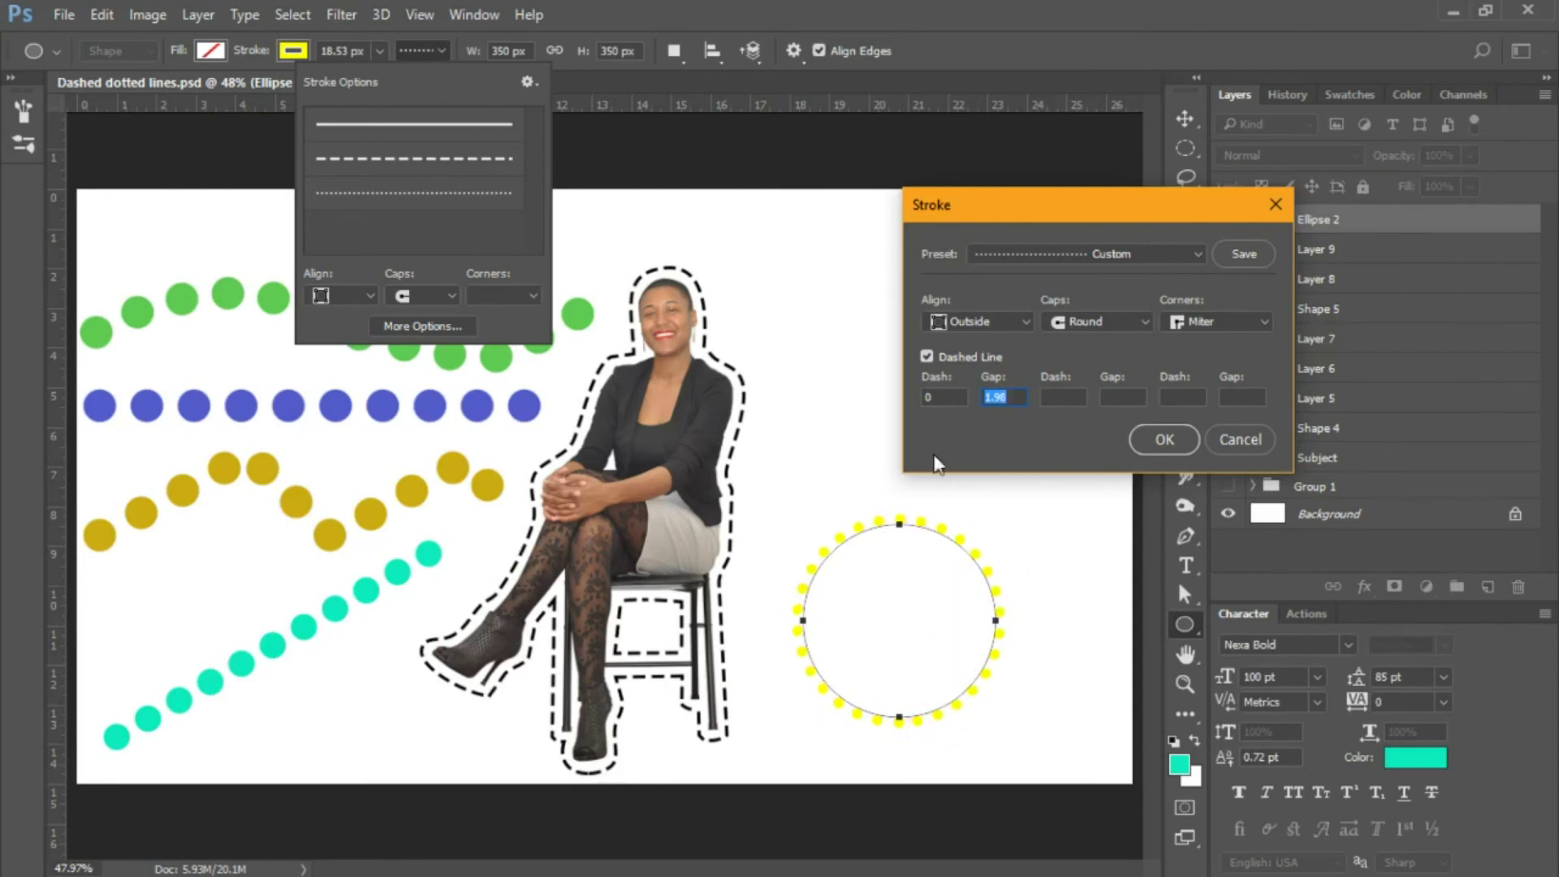
left_click(1166, 446)
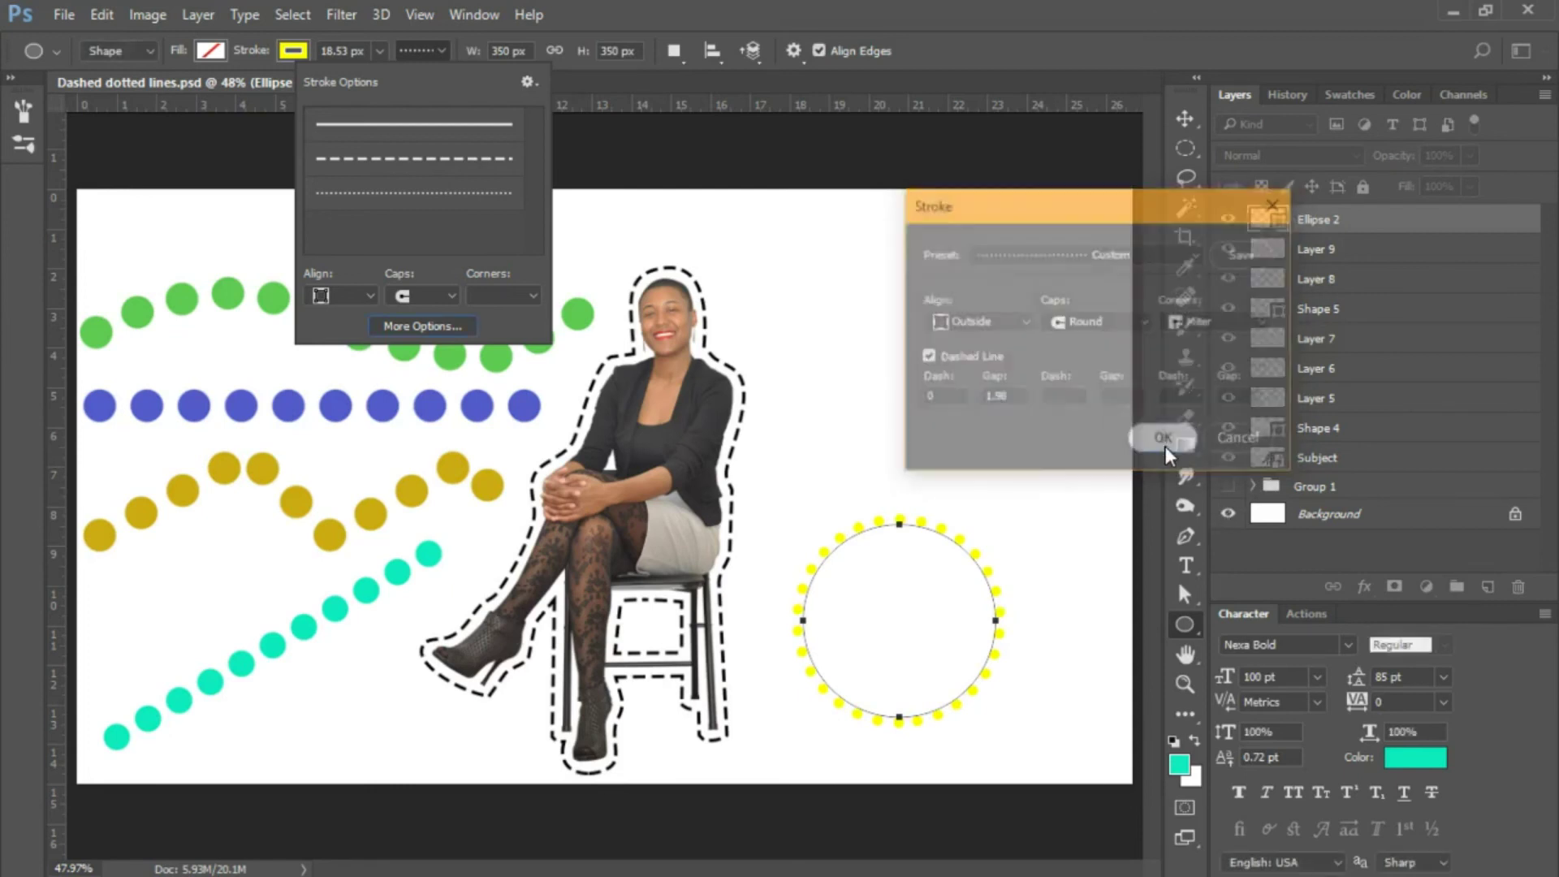
left_click(994, 6)
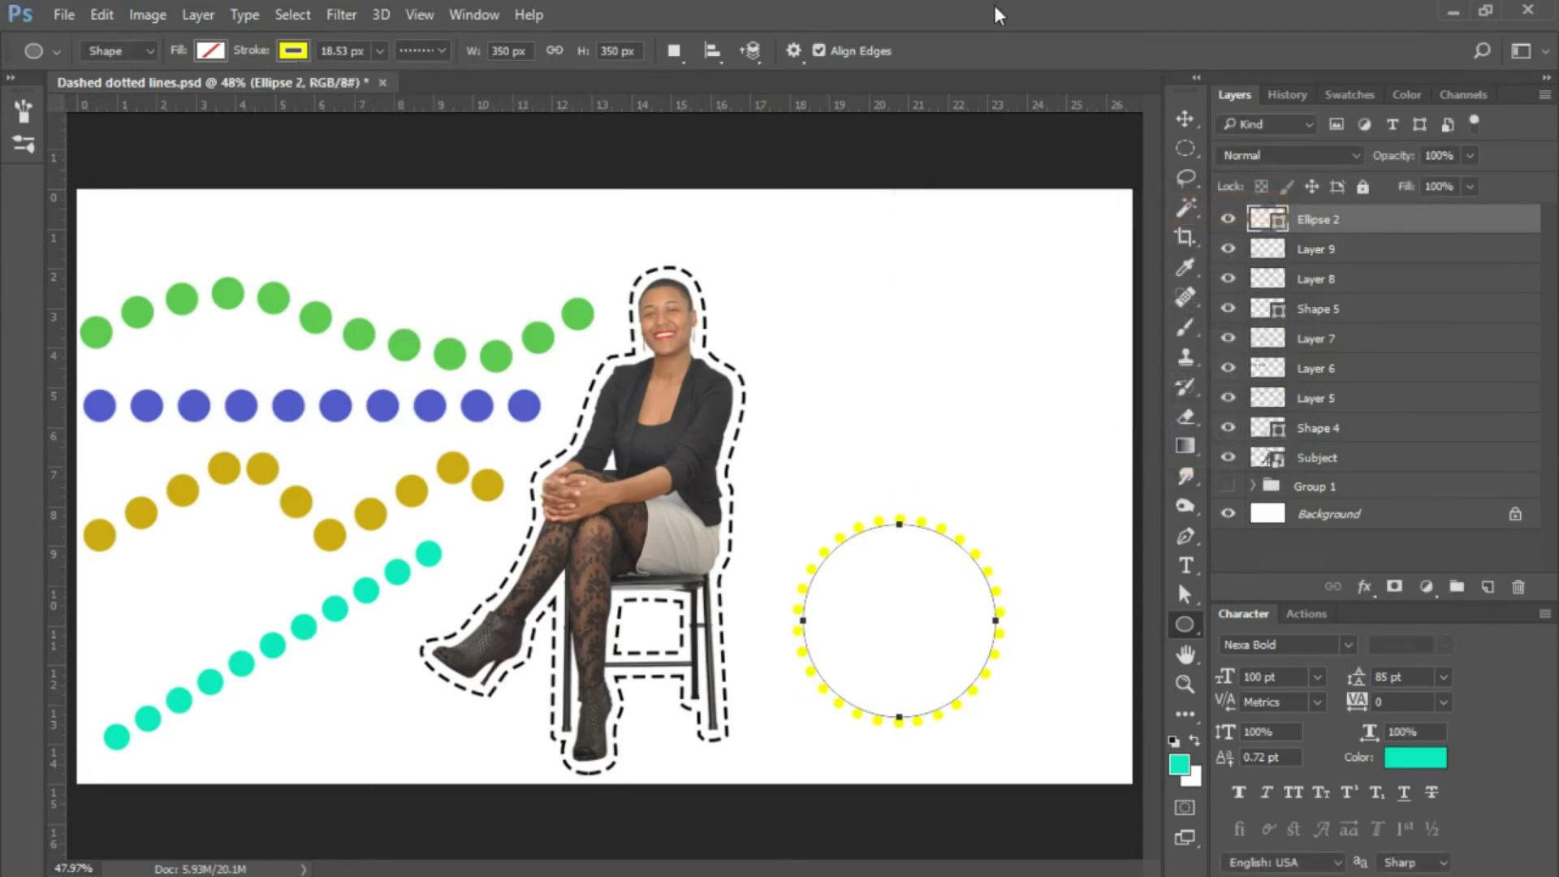
Choose the heart as the custom shape and add an empty Layer 10 above Ellipse 2
left_click(1184, 623)
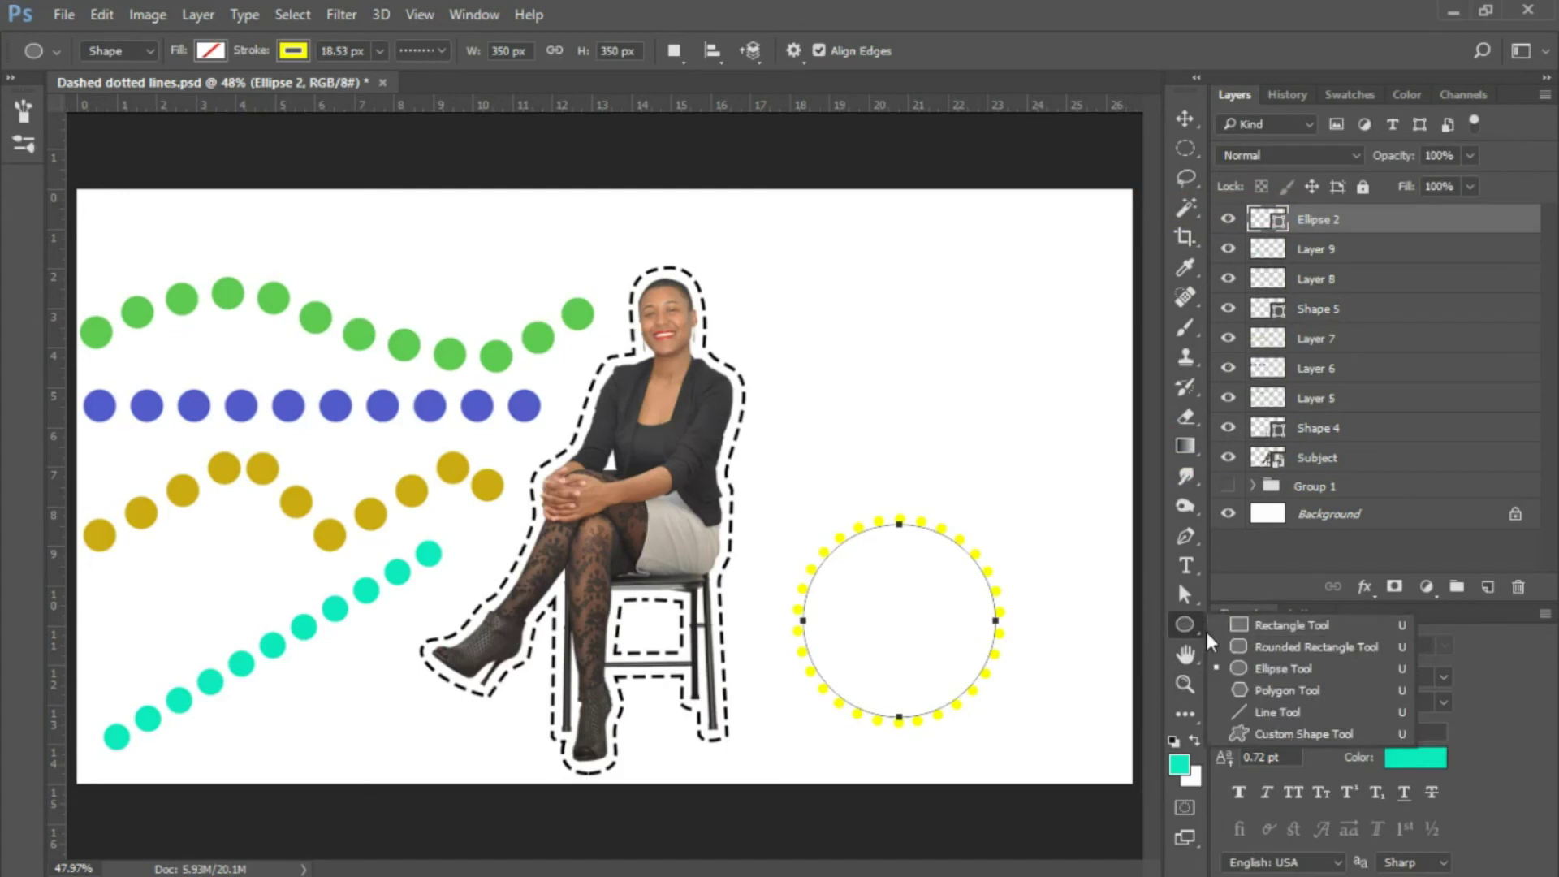
left_click(1304, 734)
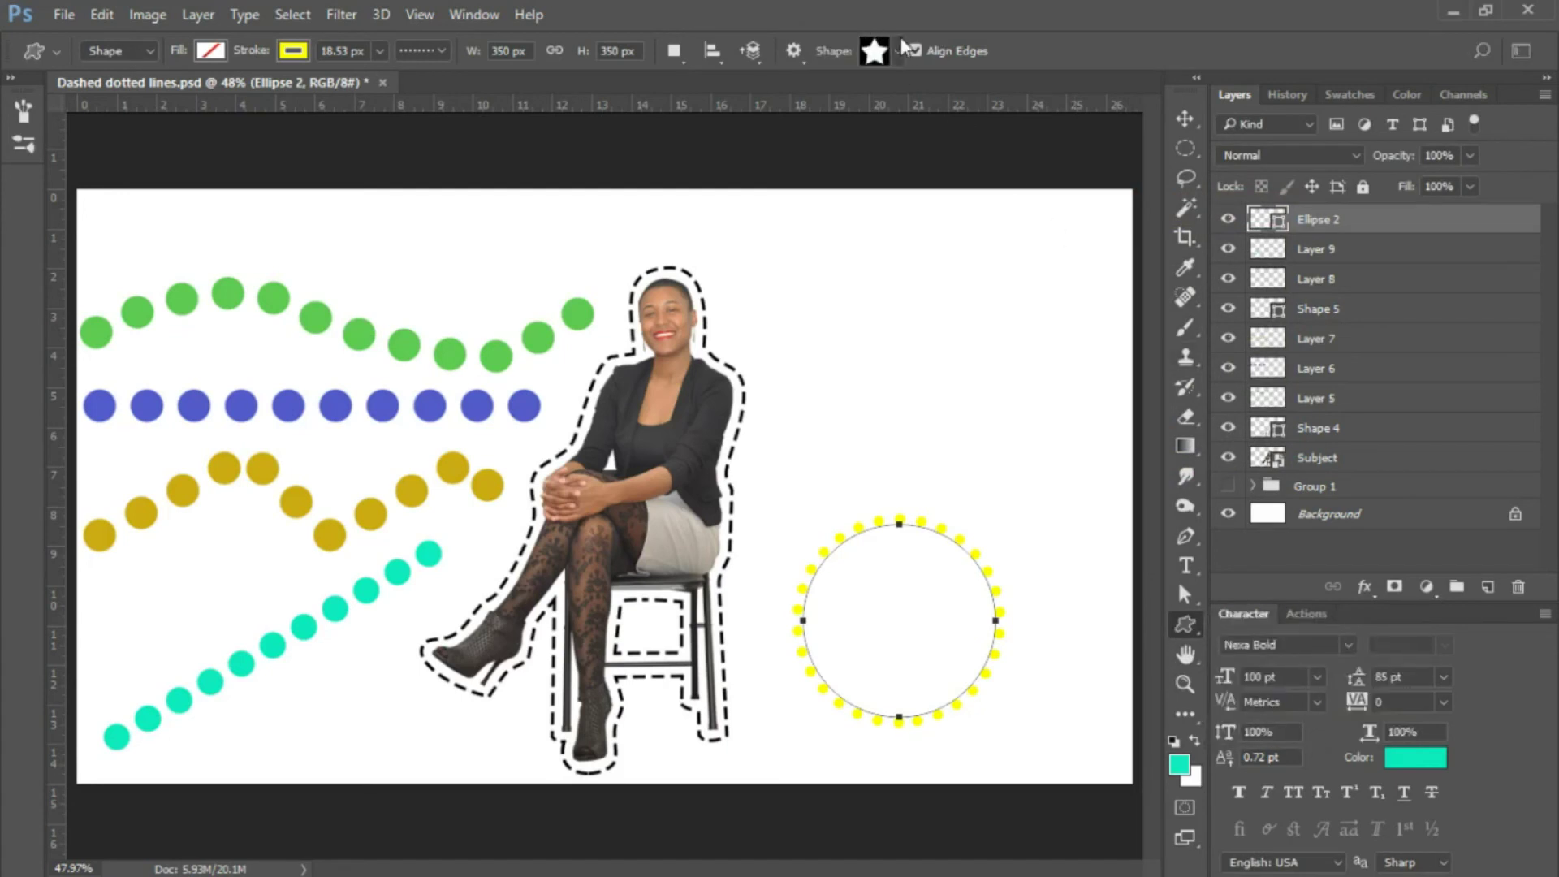
left_click(892, 55)
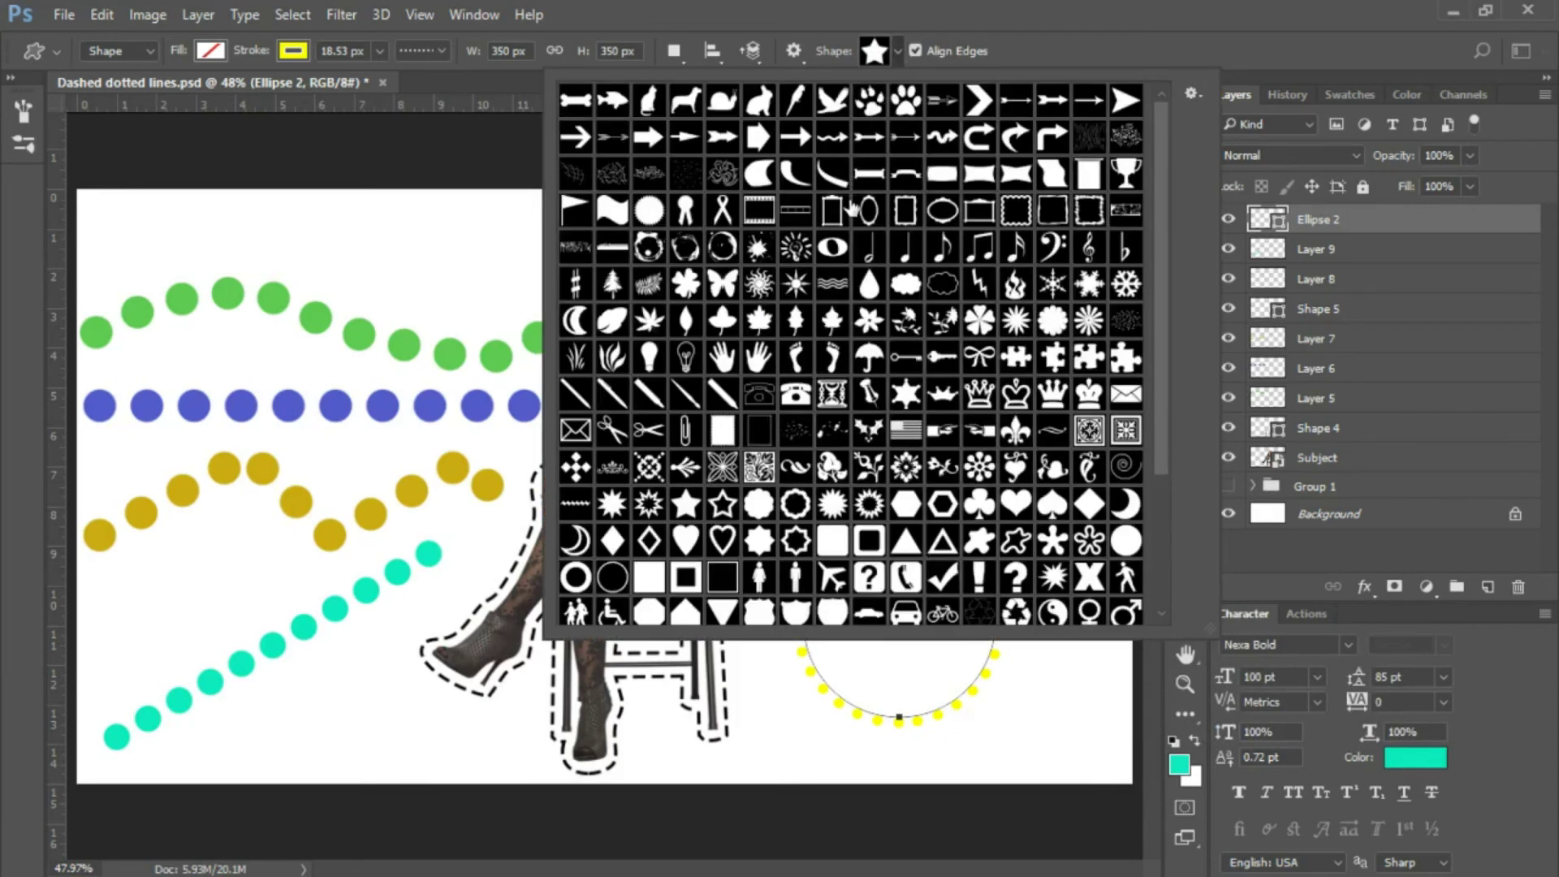
left_click(1015, 503)
left_click(1102, 27)
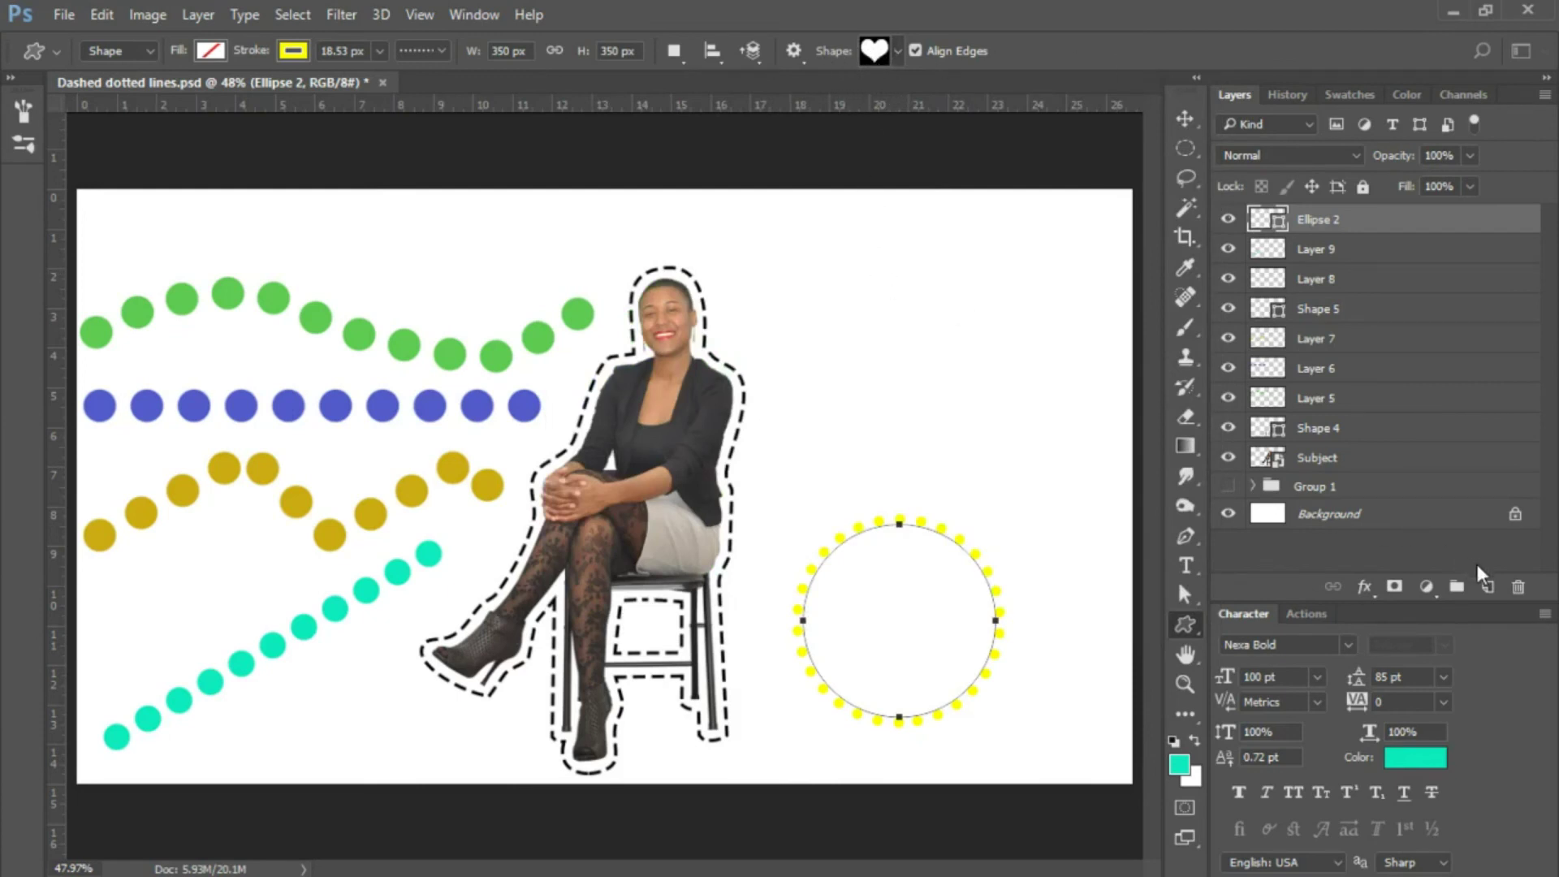
left_click(1487, 588)
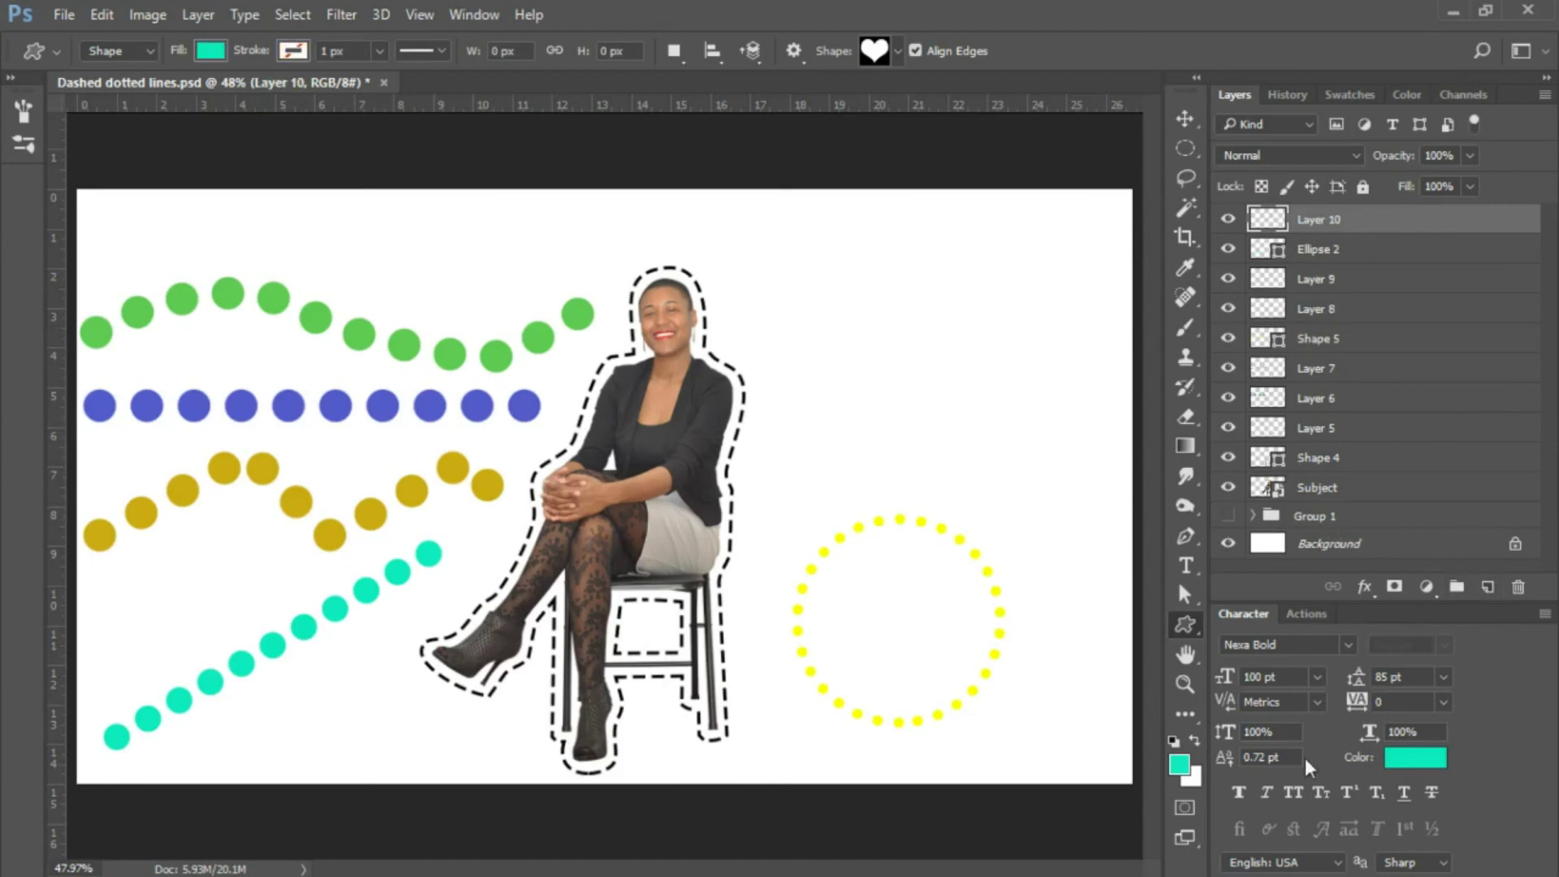
Set the foreground colour to red (f40c12)
left_click(1178, 764)
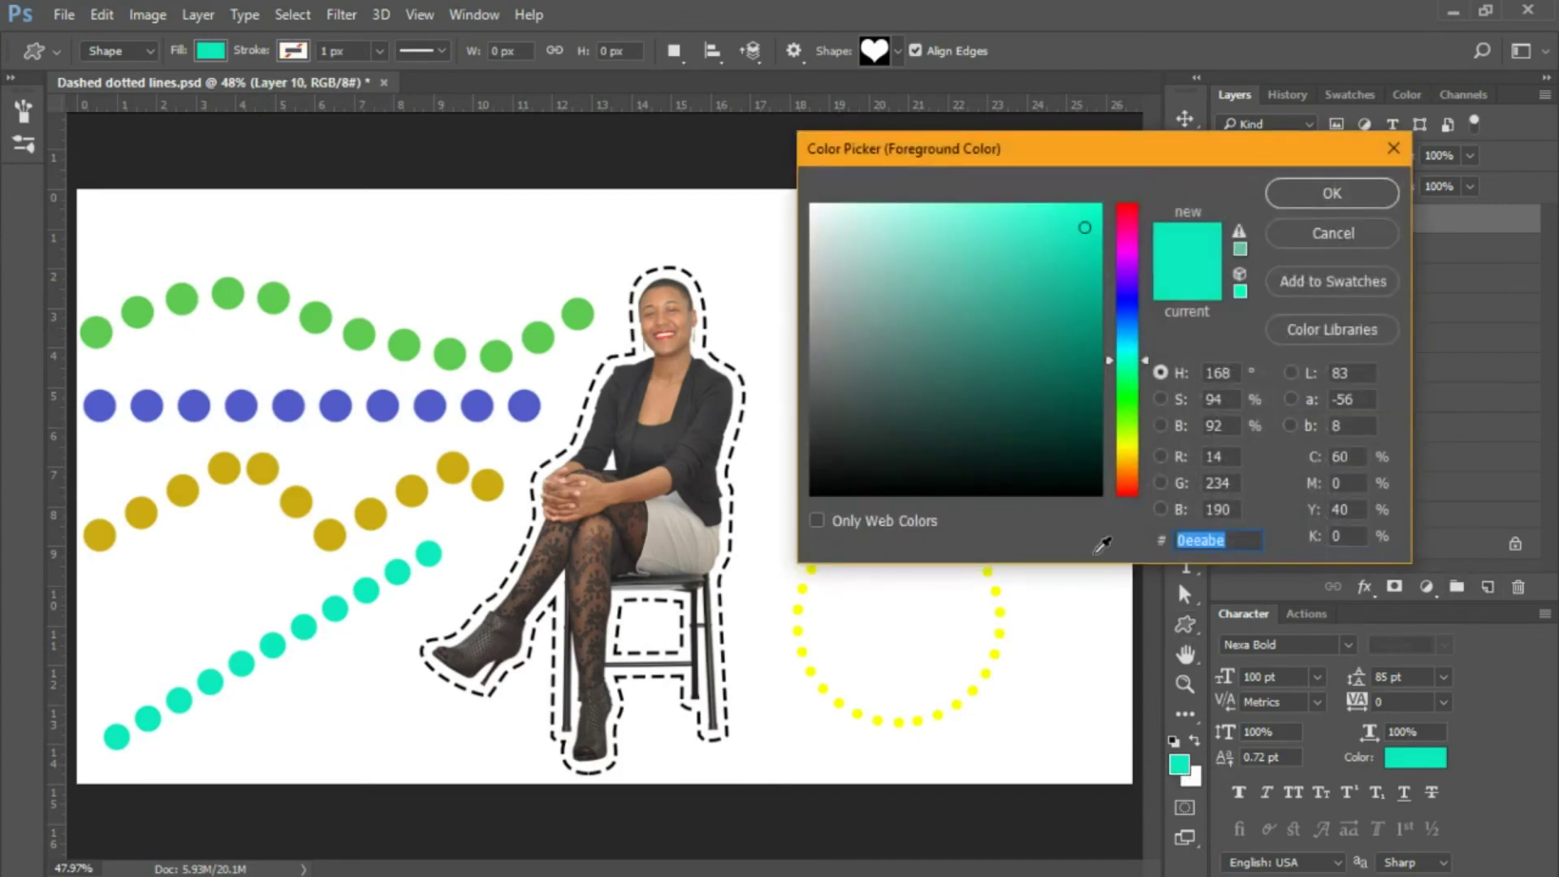
left_click(1132, 208)
left_click(1087, 216)
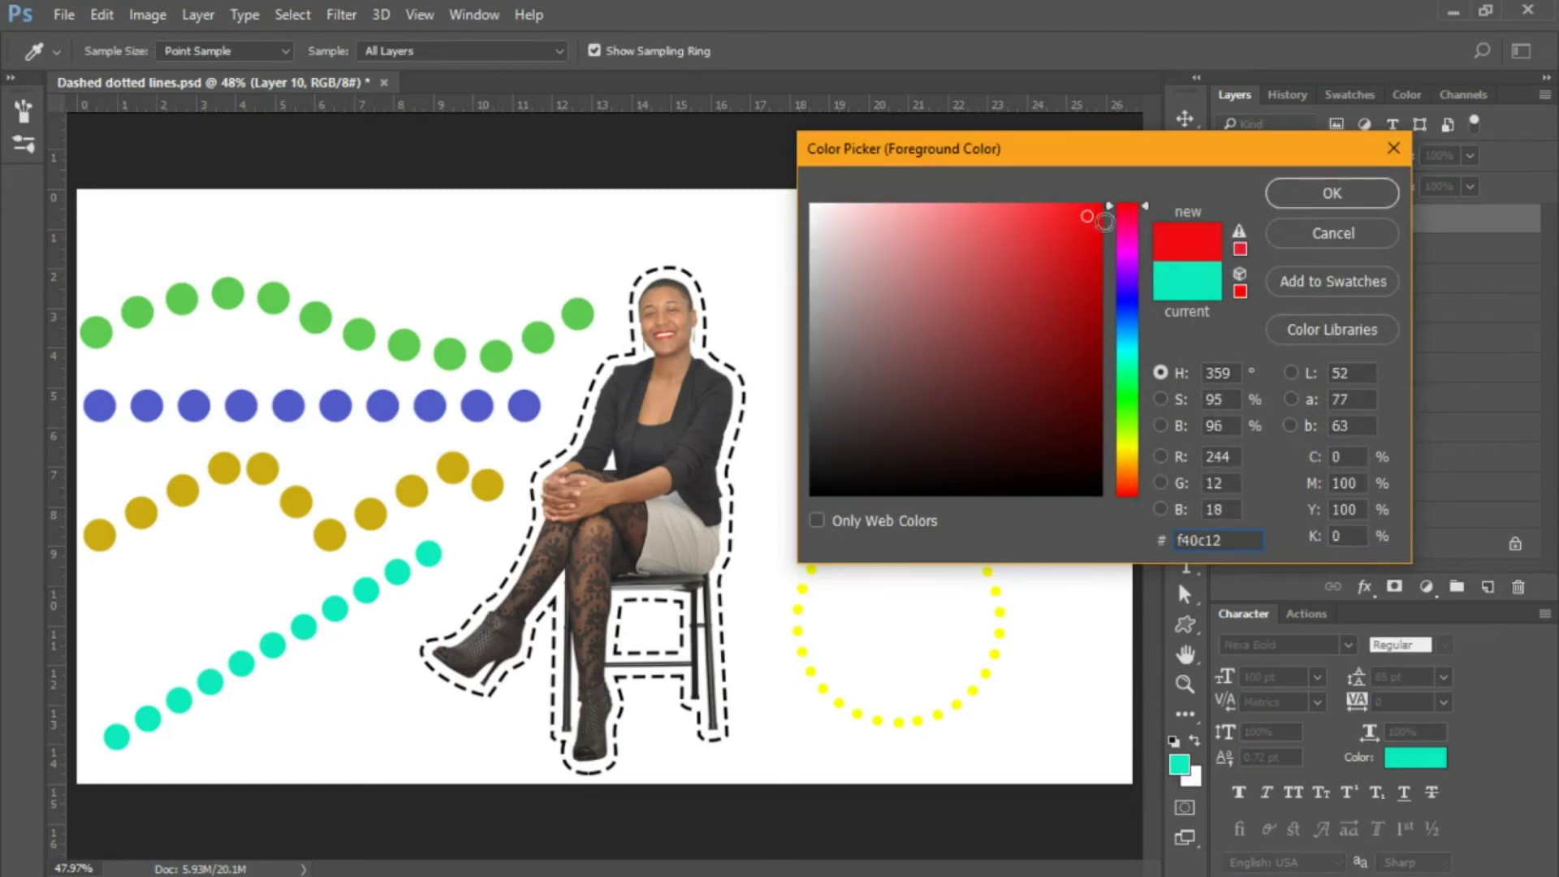
left_click(1331, 193)
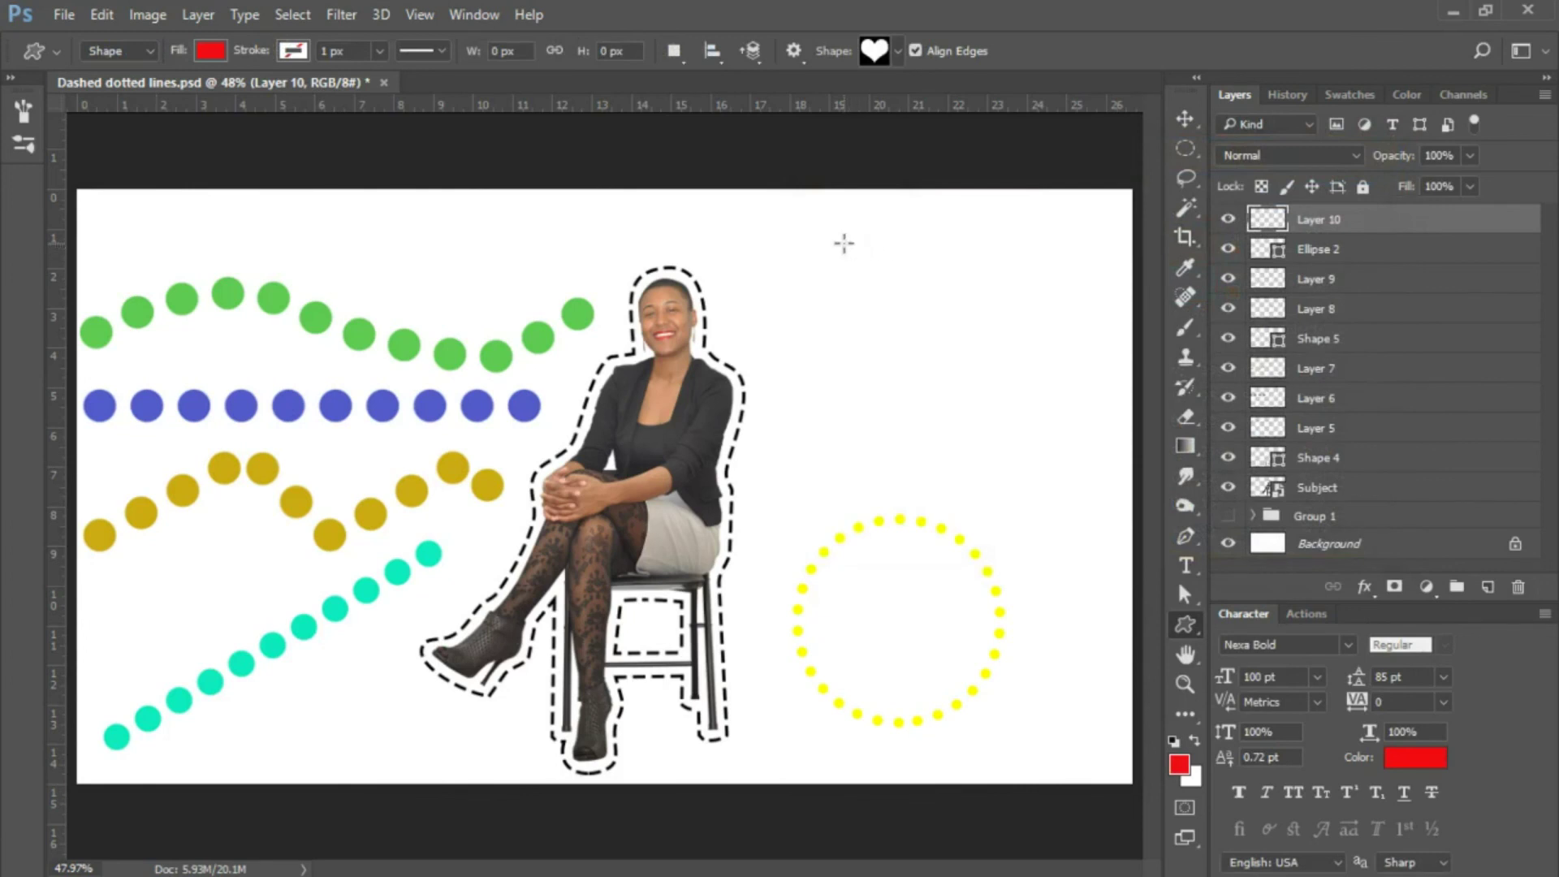
Draw a 355.06 × 309 px red heart and move it above the yellow dotted circle
left_click_drag(856, 257, 995, 342)
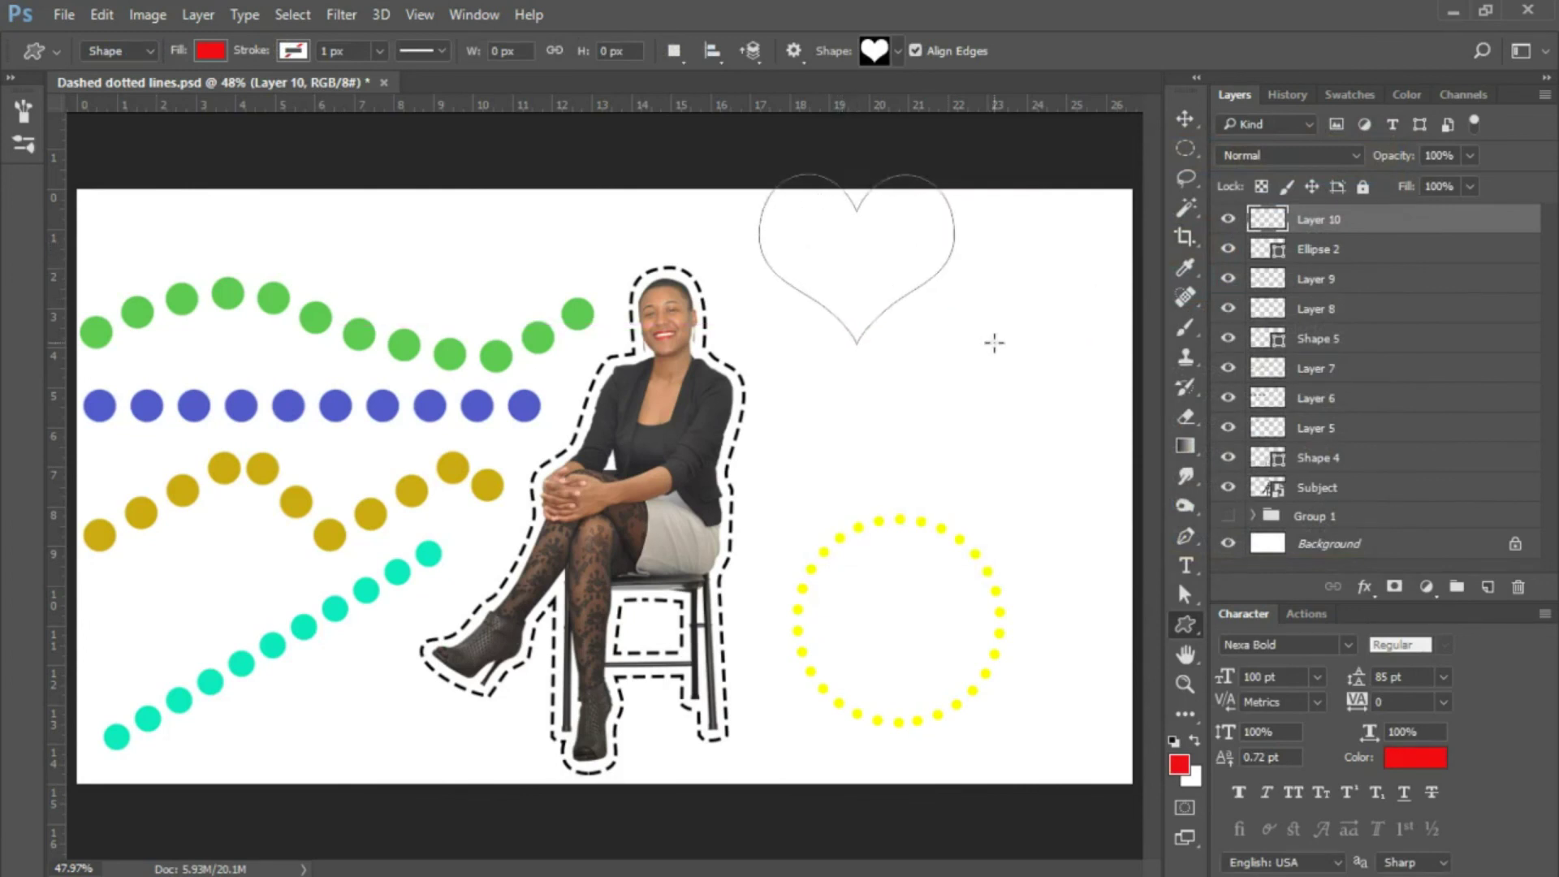
left_click(1184, 124)
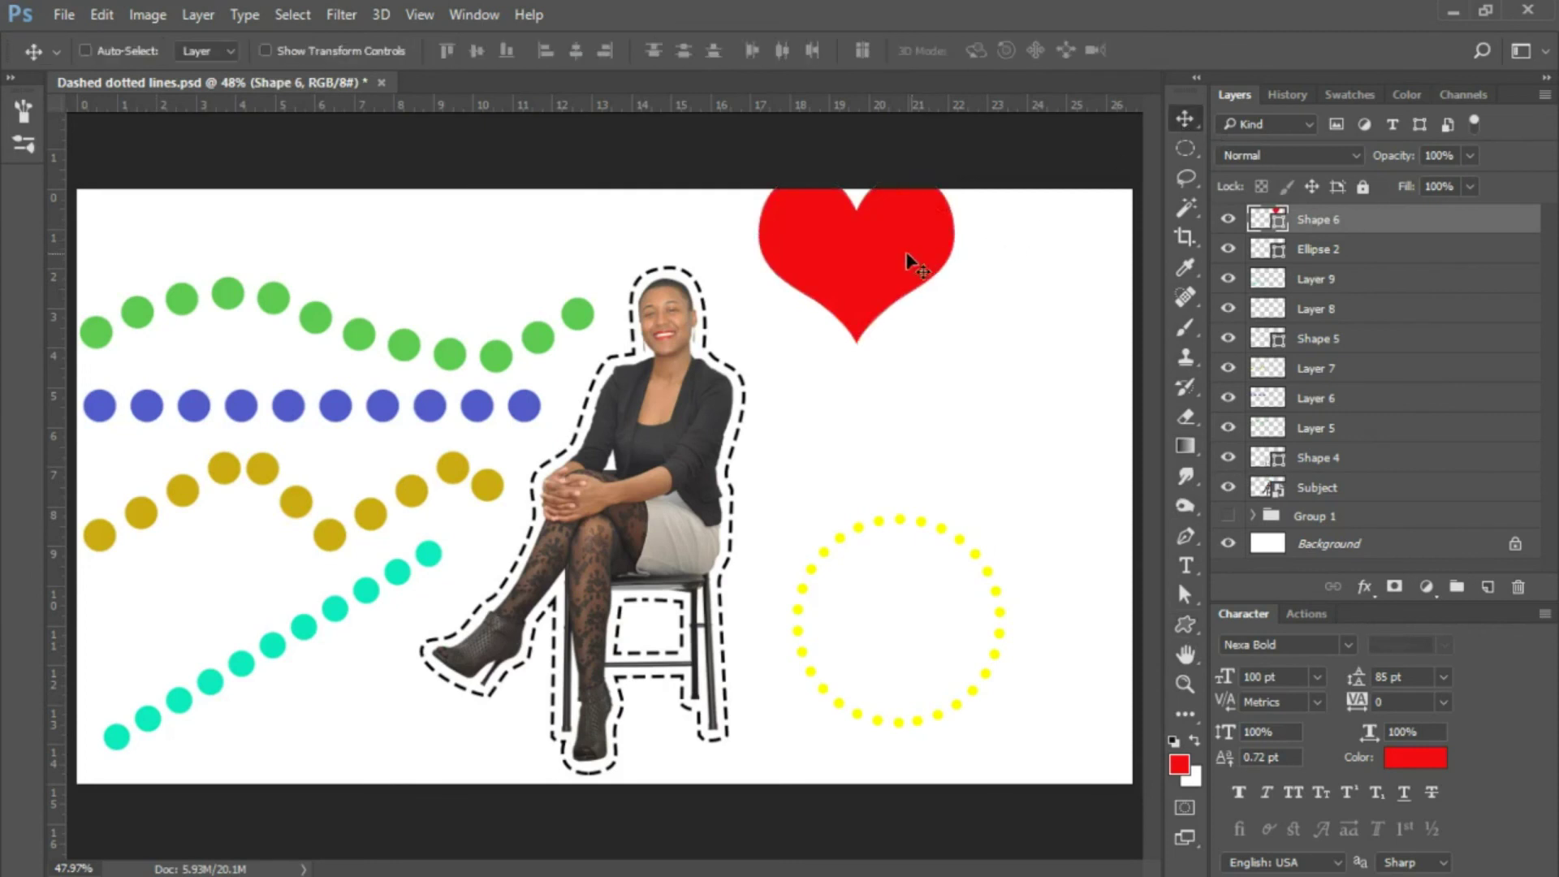
left_click_drag(900, 253, 941, 372)
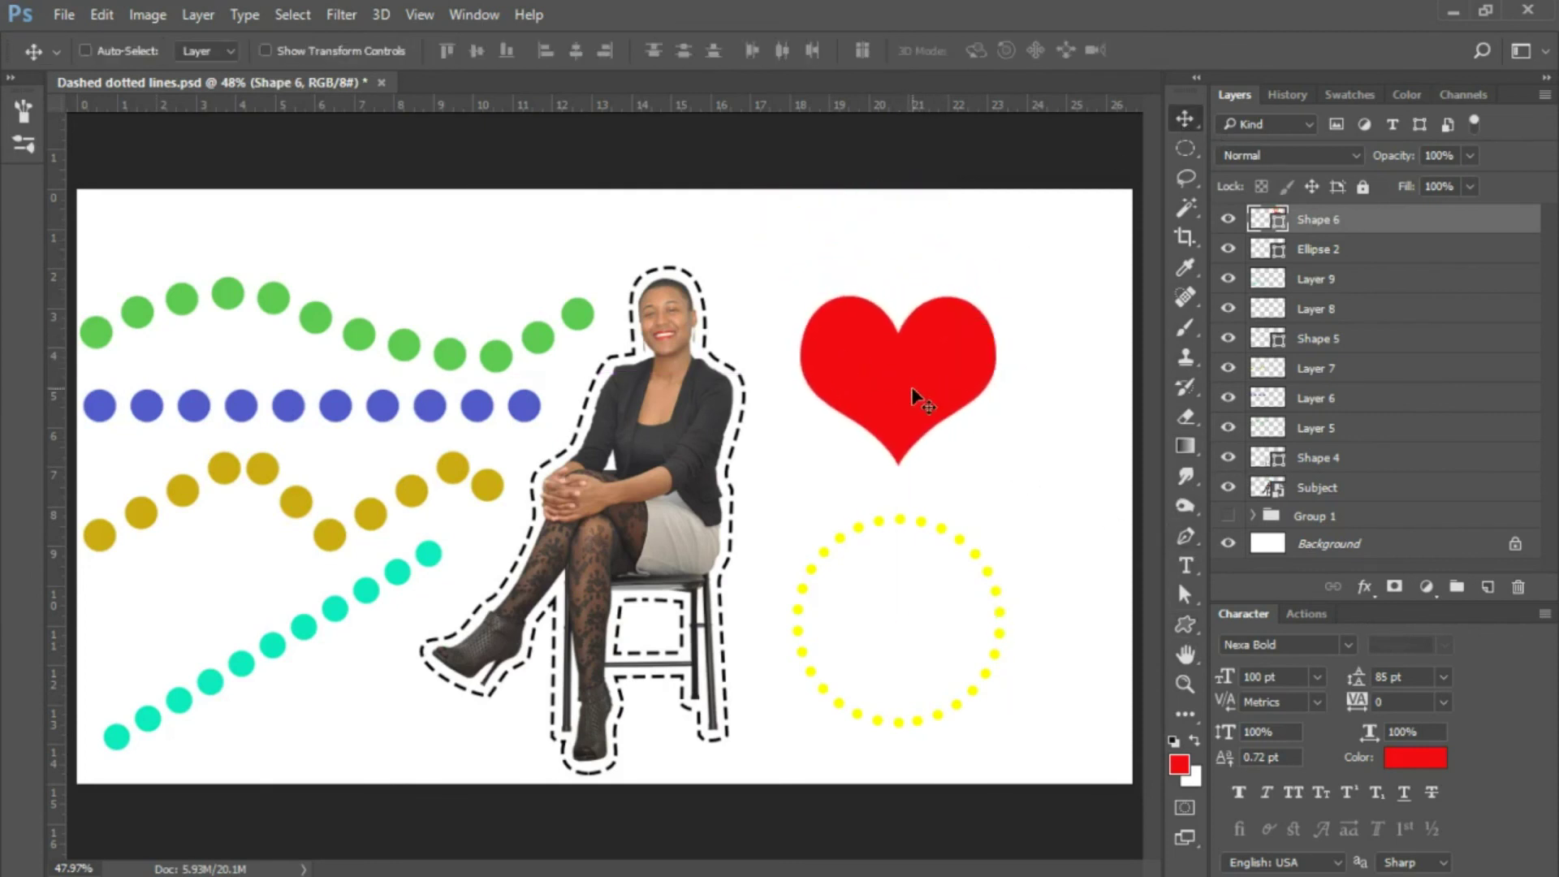
left_click(1189, 626)
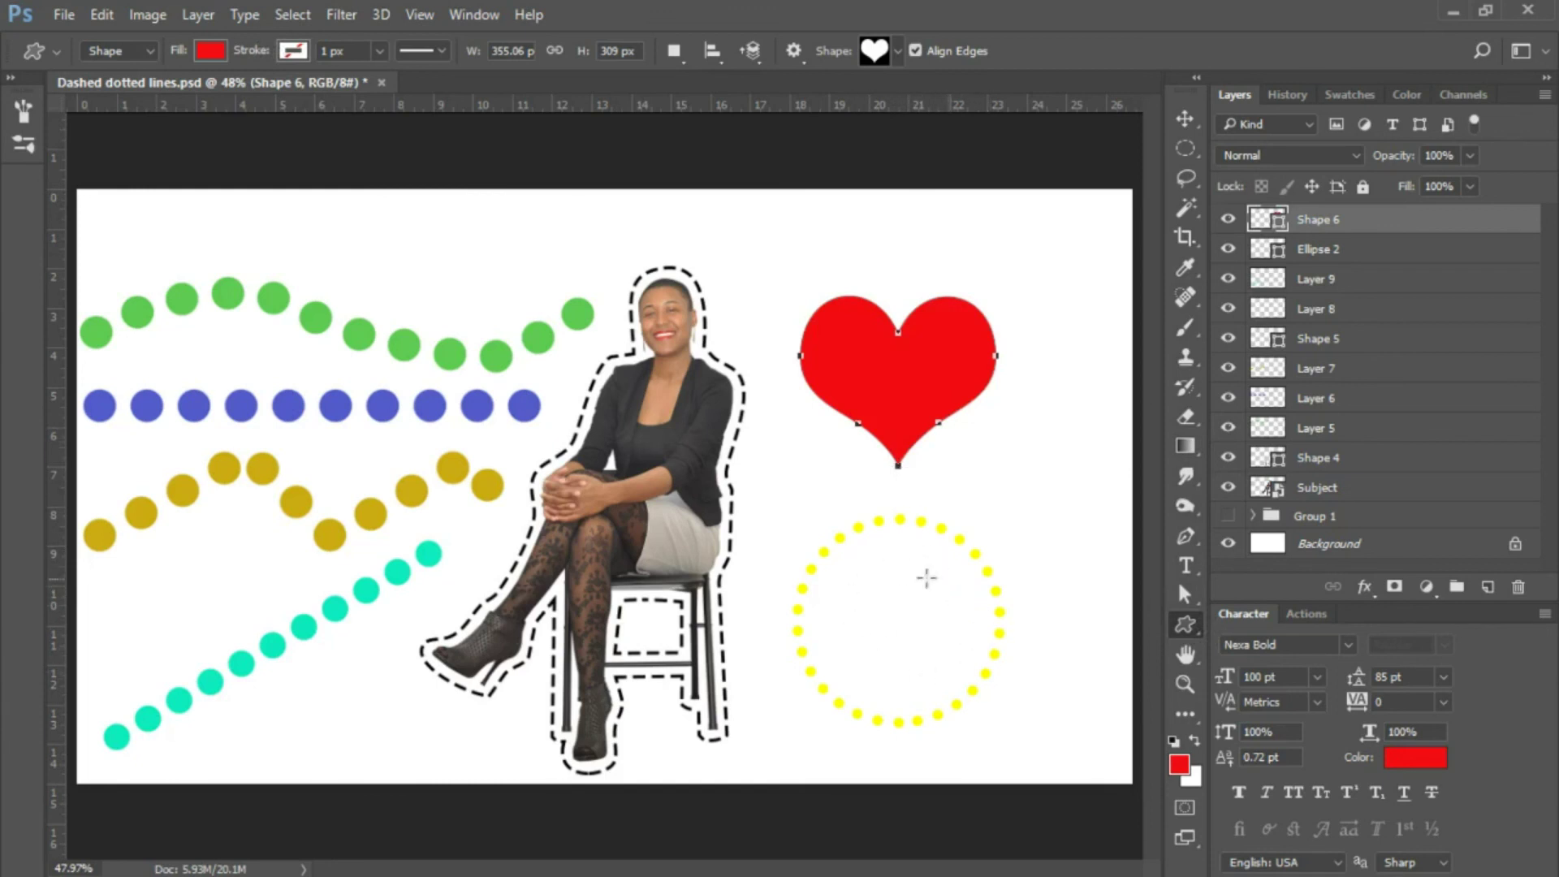
Give the heart no fill and a red 17.25 px outline
left_click(210, 53)
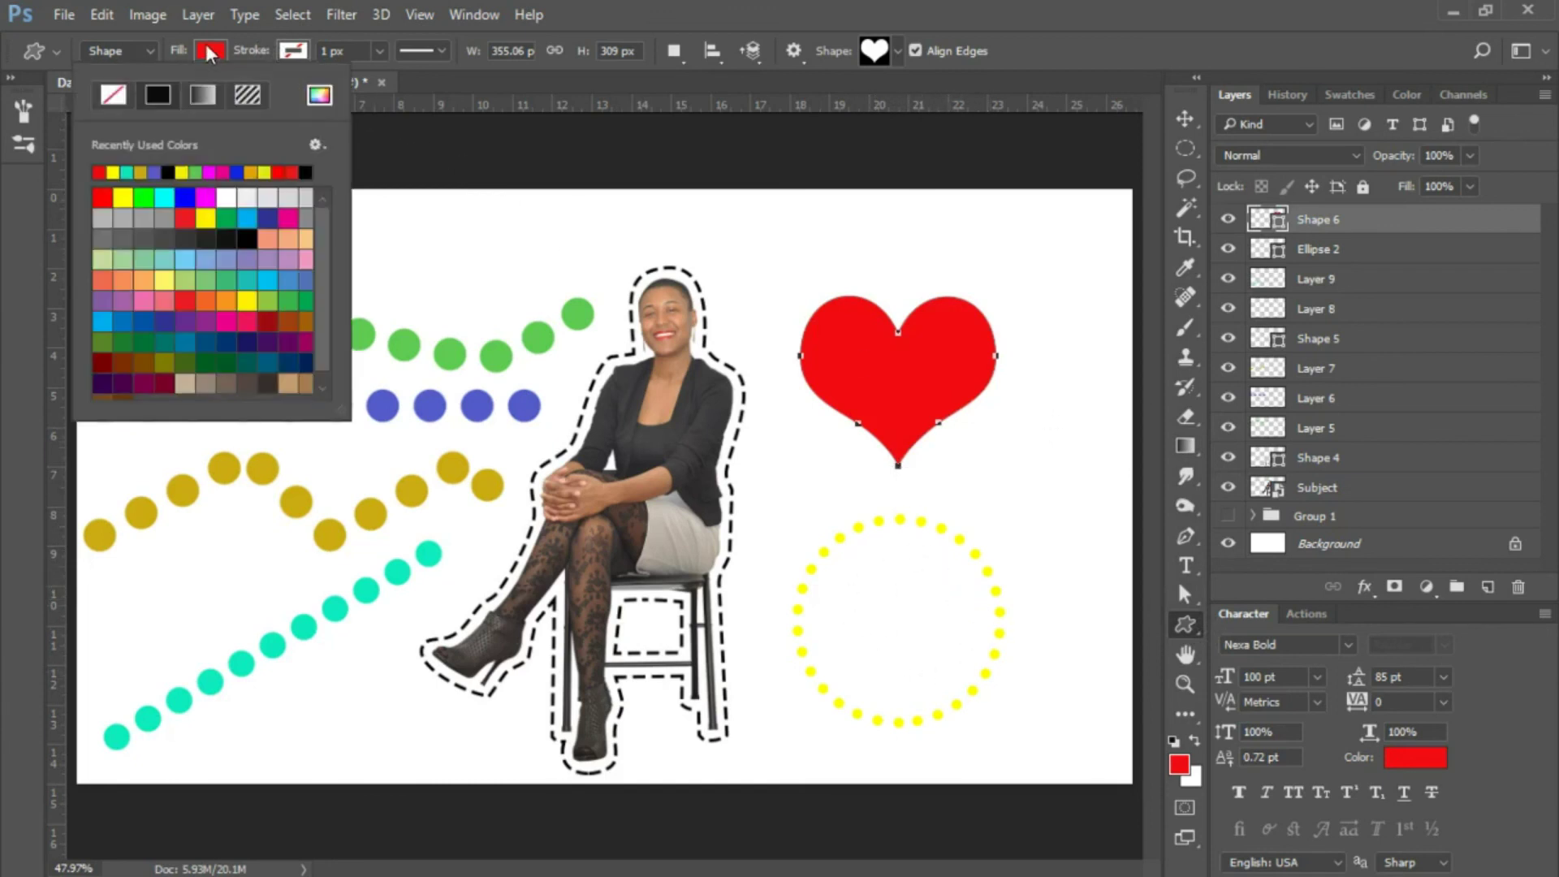
left_click(113, 96)
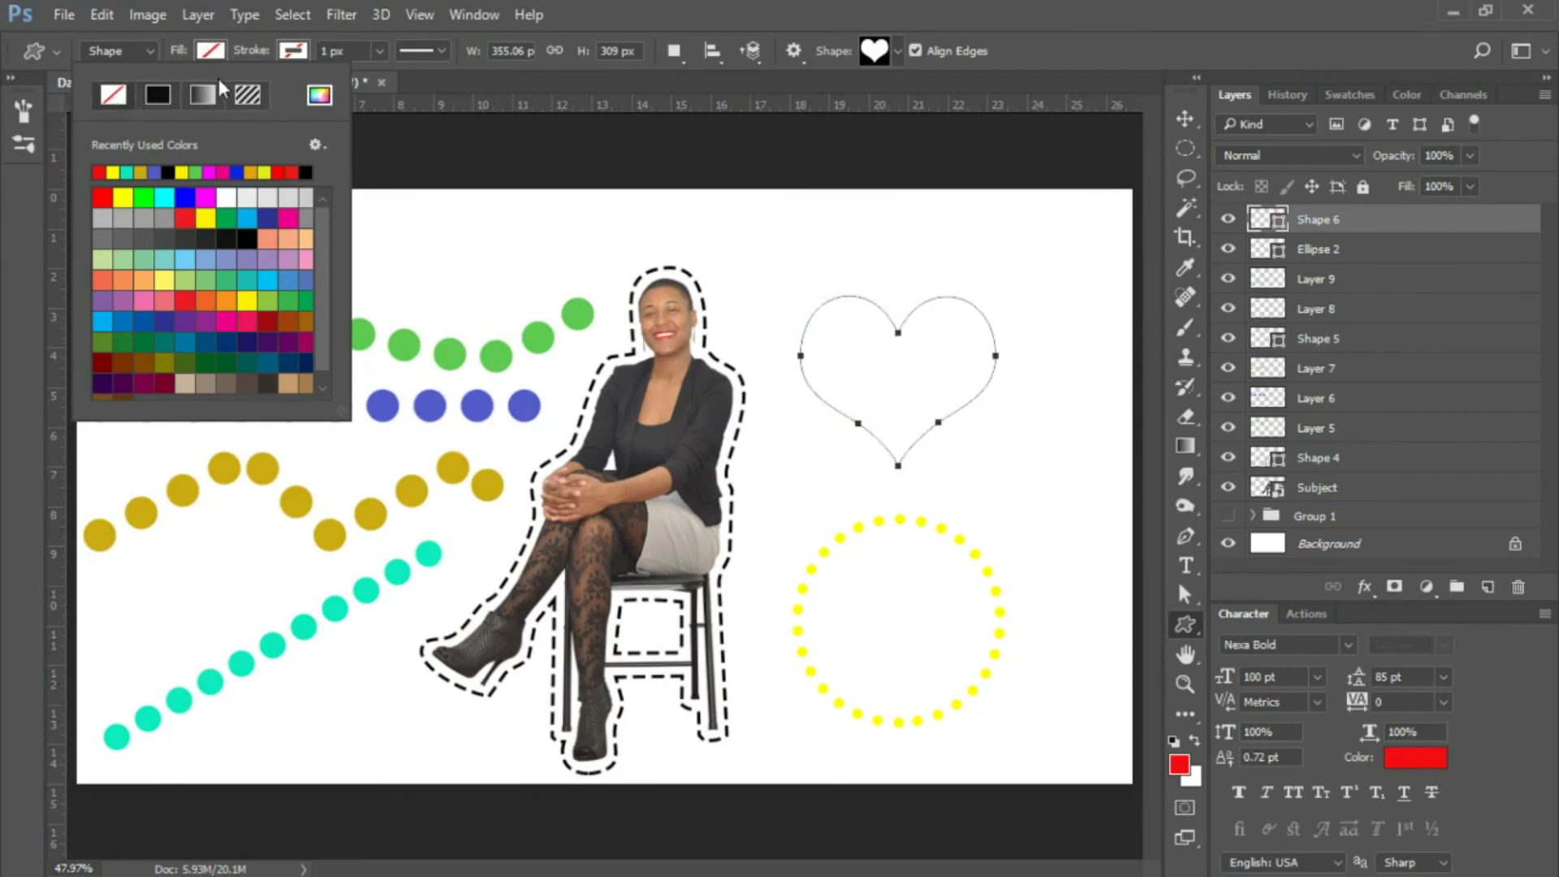
left_click(295, 57)
left_click(294, 53)
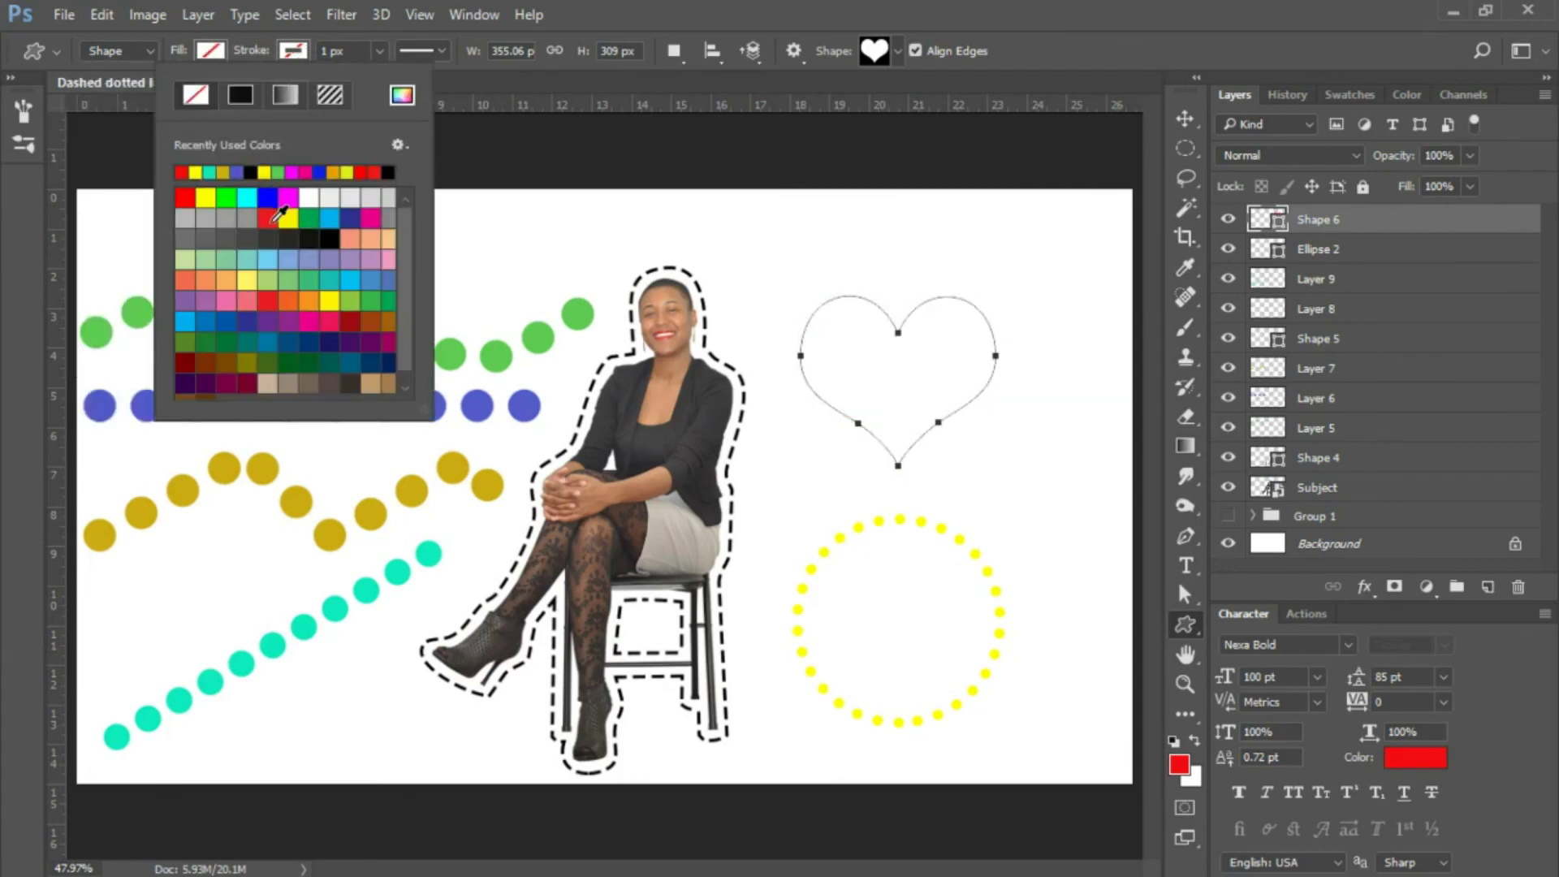
left_click(273, 219)
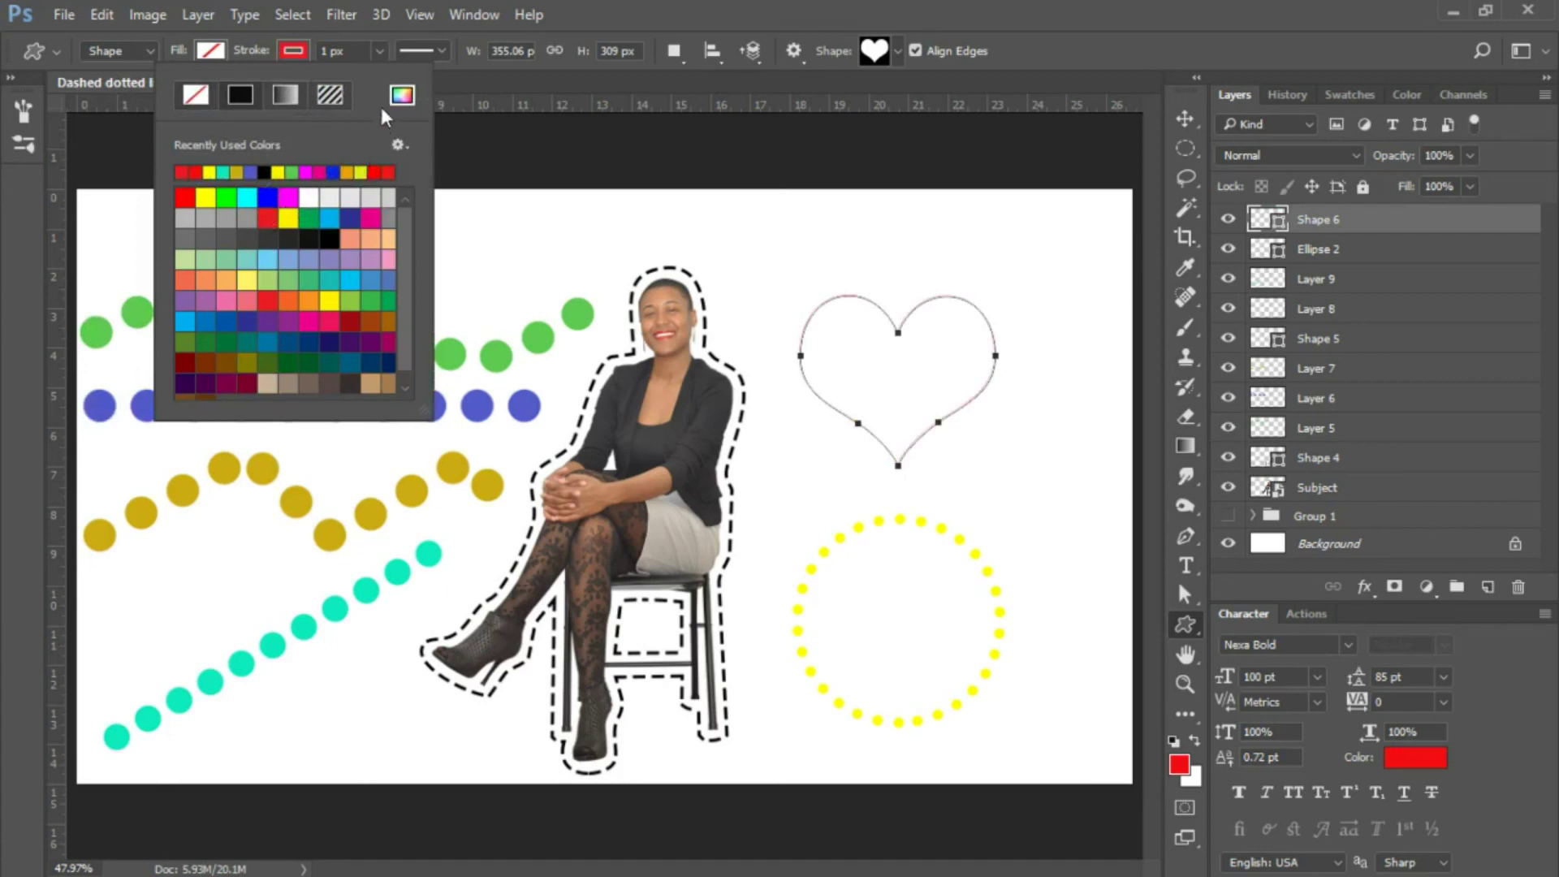
left_click(605, 18)
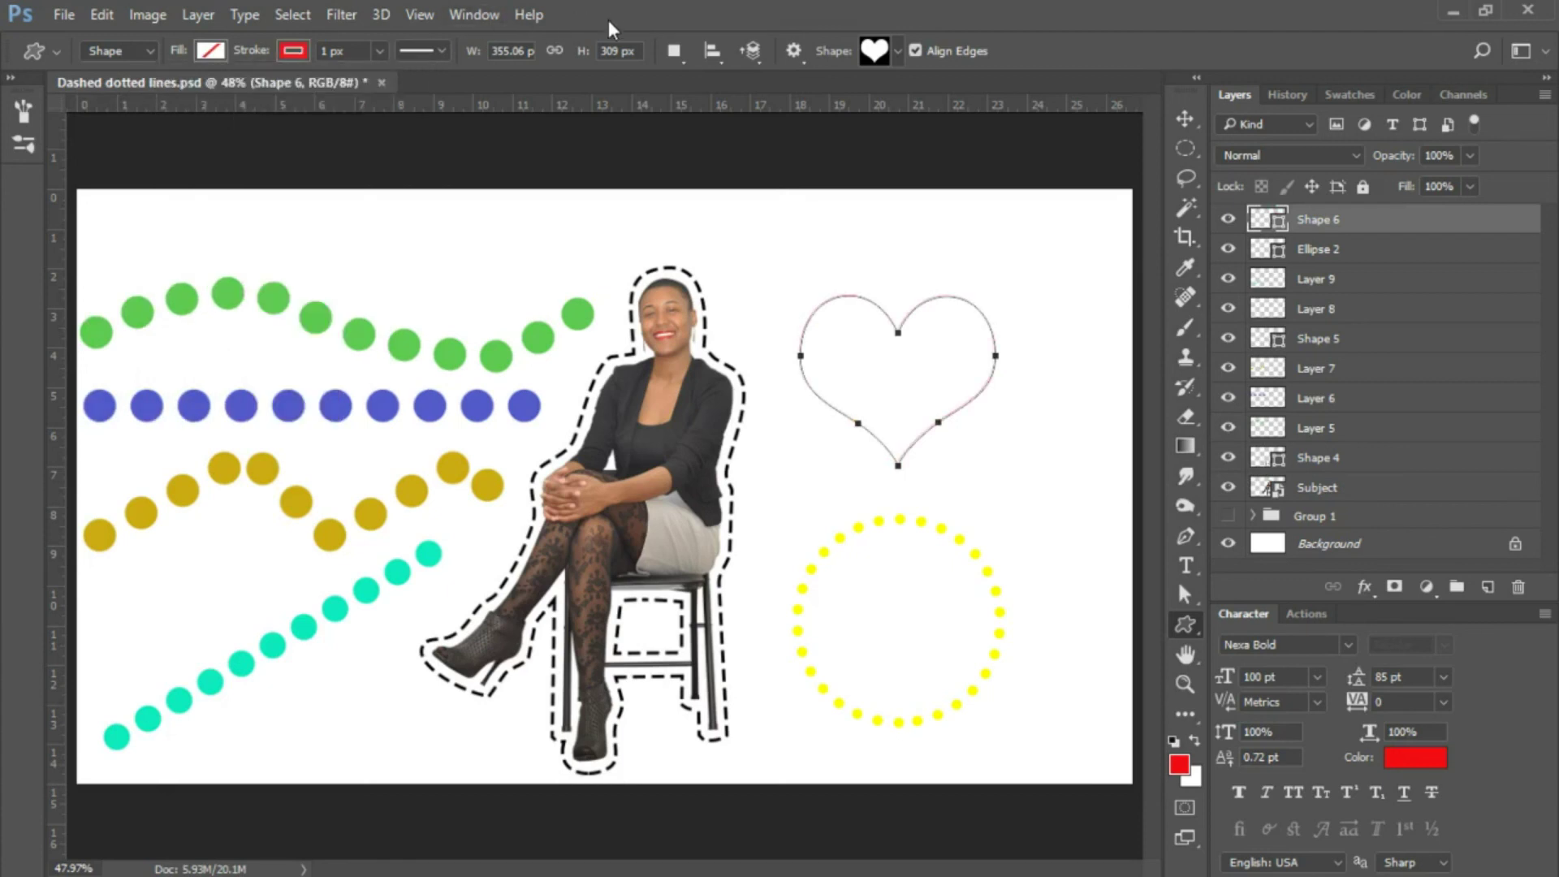
left_click(377, 54)
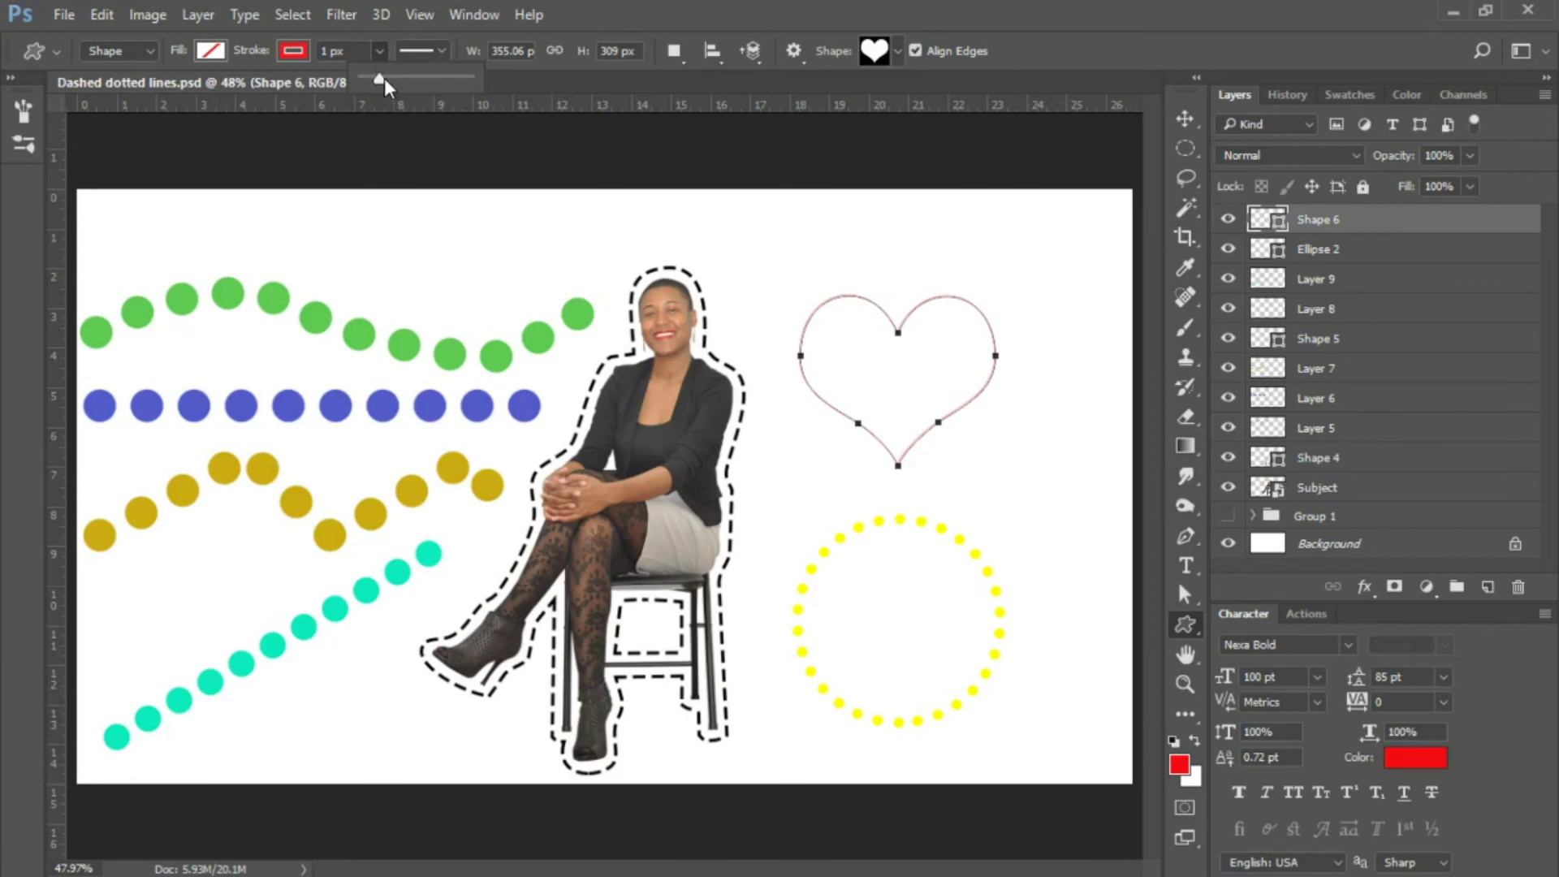
left_click_drag(383, 78, 407, 78)
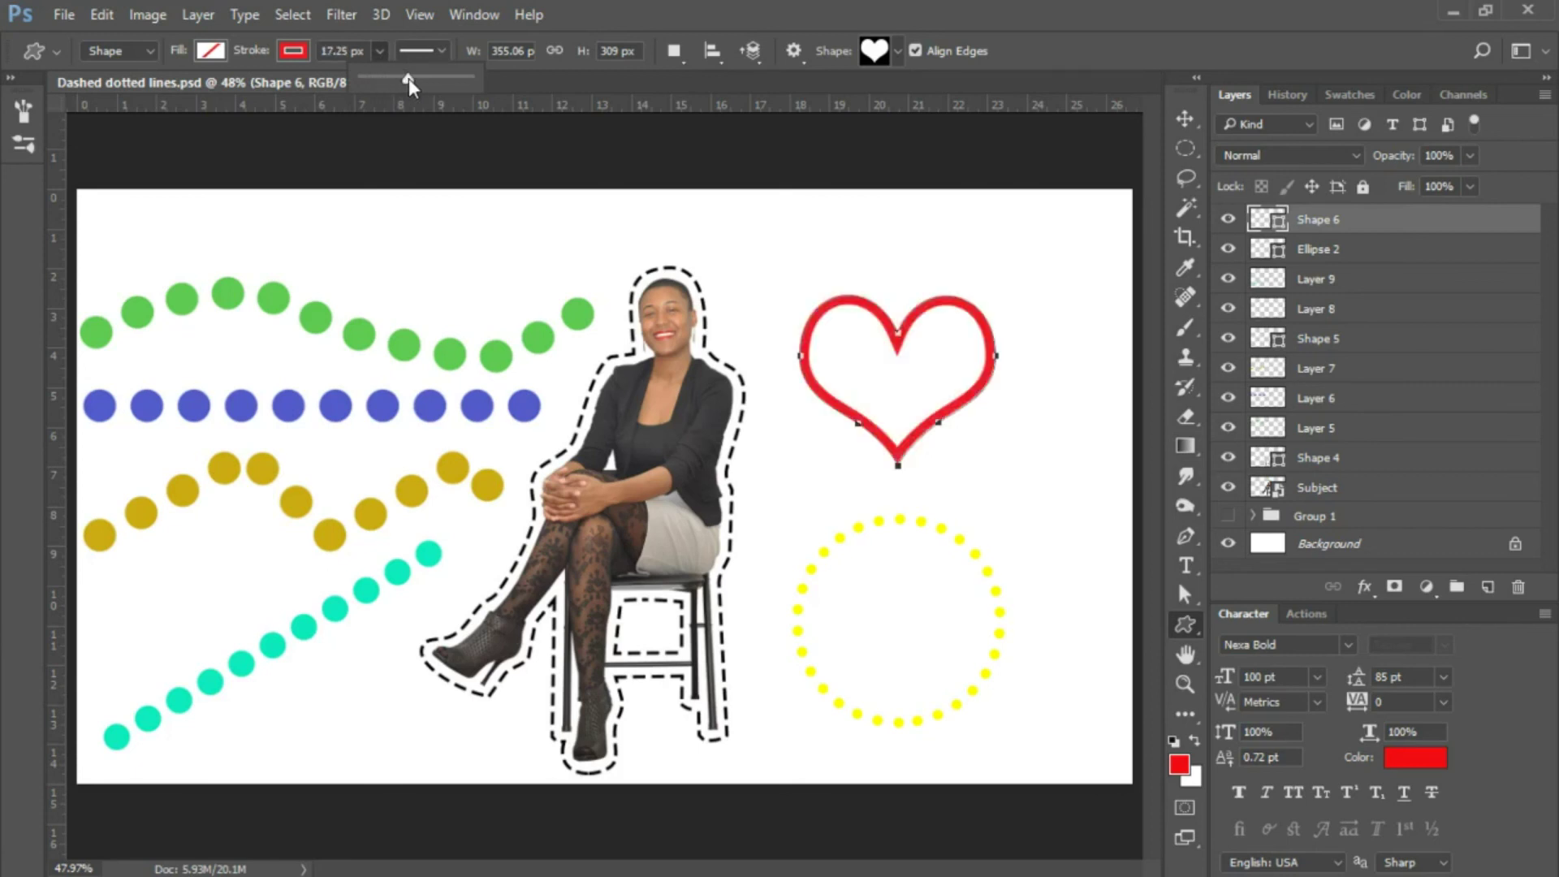
left_click(441, 49)
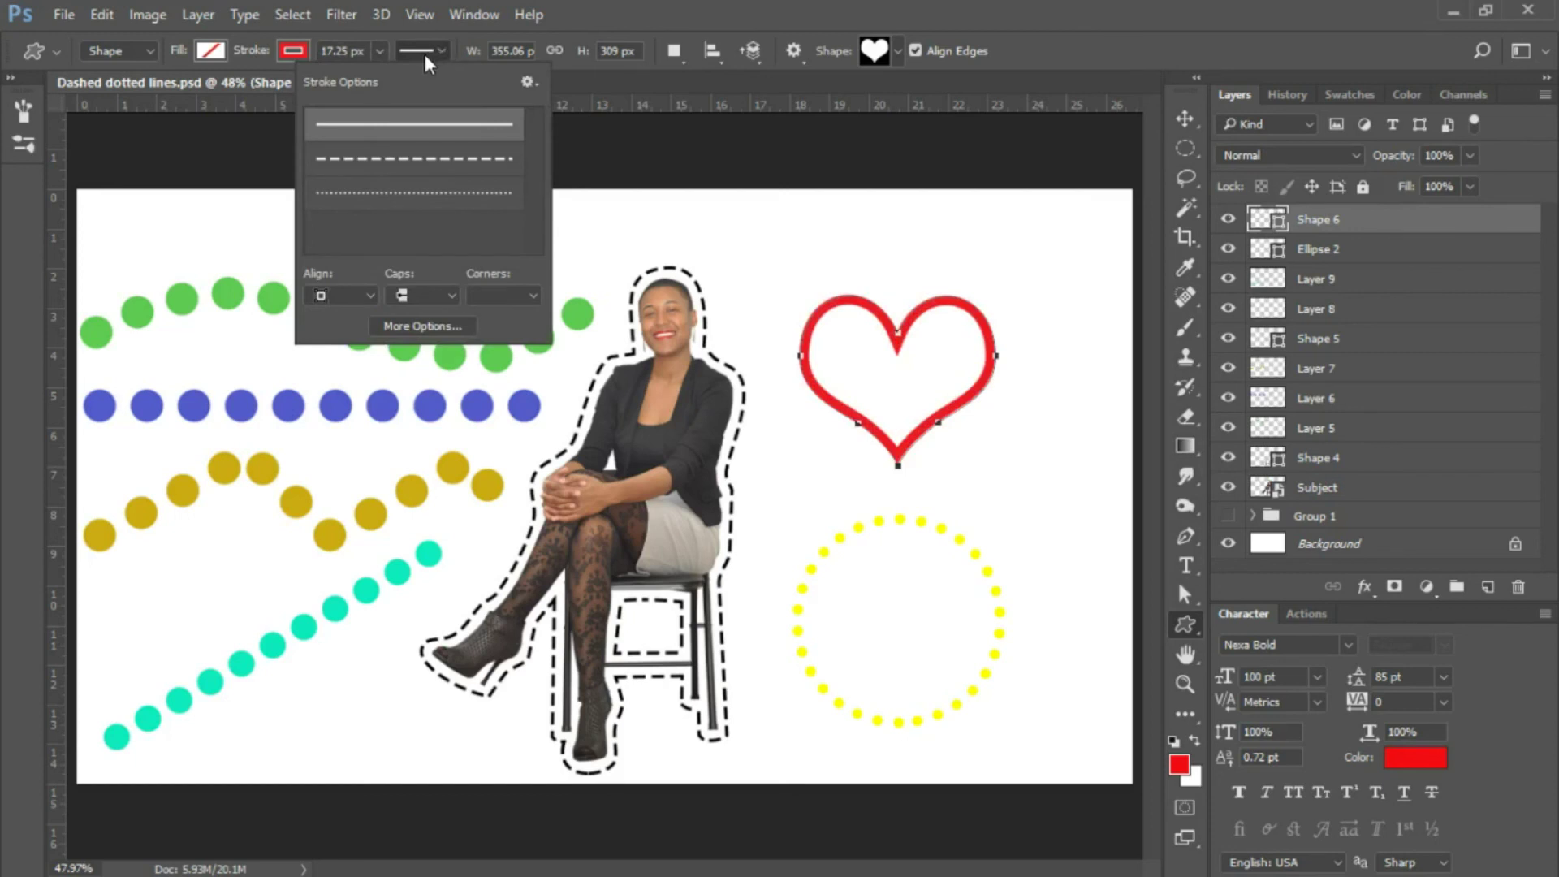
Make the Shape 6 heart's red outline dotted and bring up its detailed Stroke settings
left_click(423, 194)
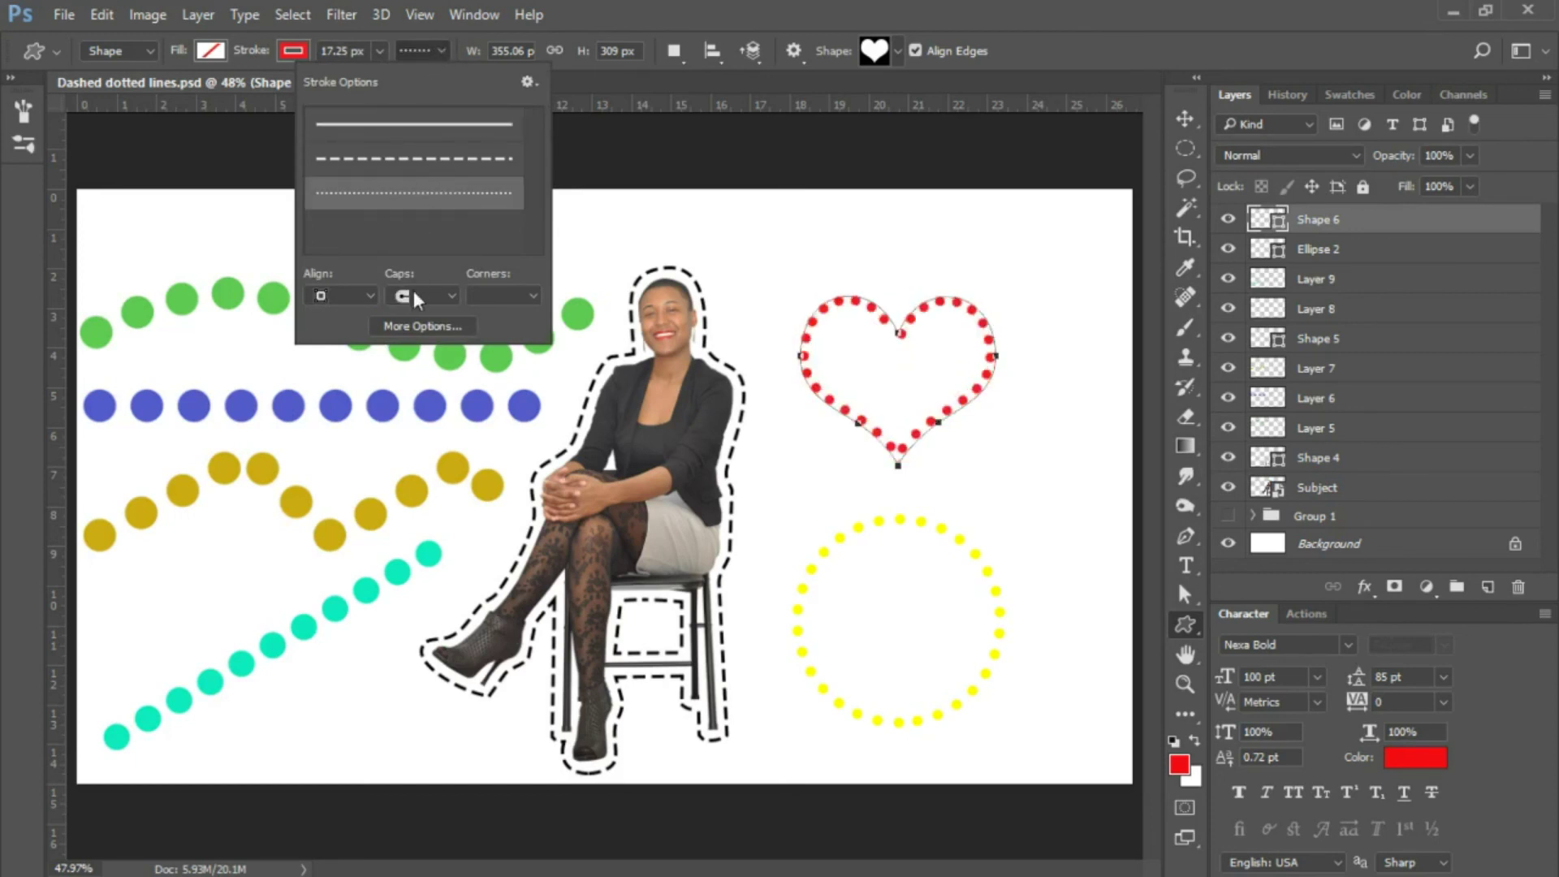
left_click(422, 333)
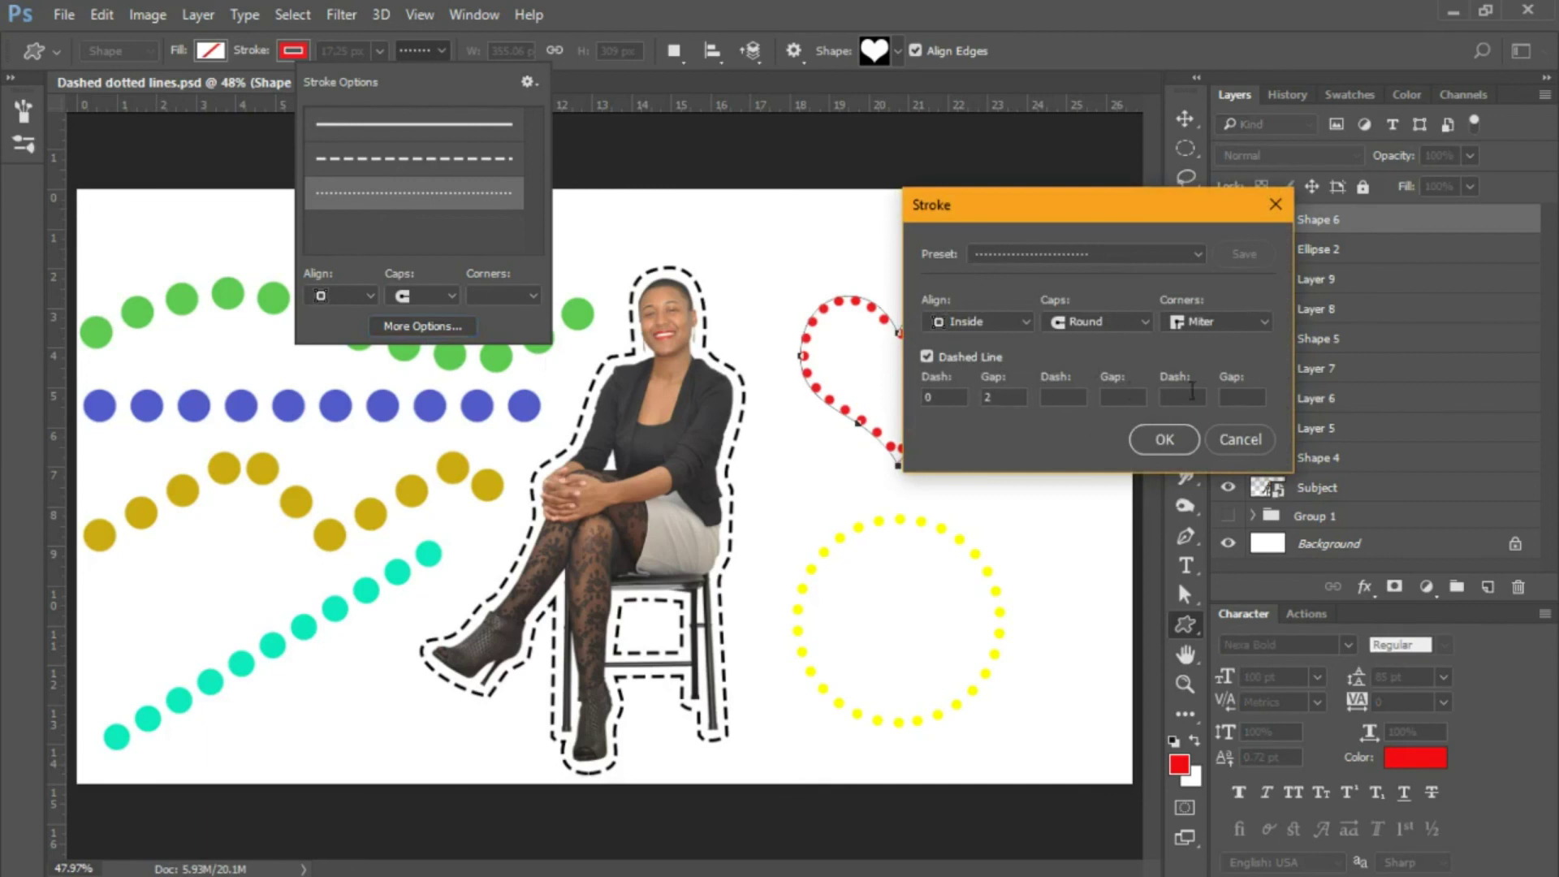
Align the heart's dotted red stroke to the outside of its edge
left_click(1028, 320)
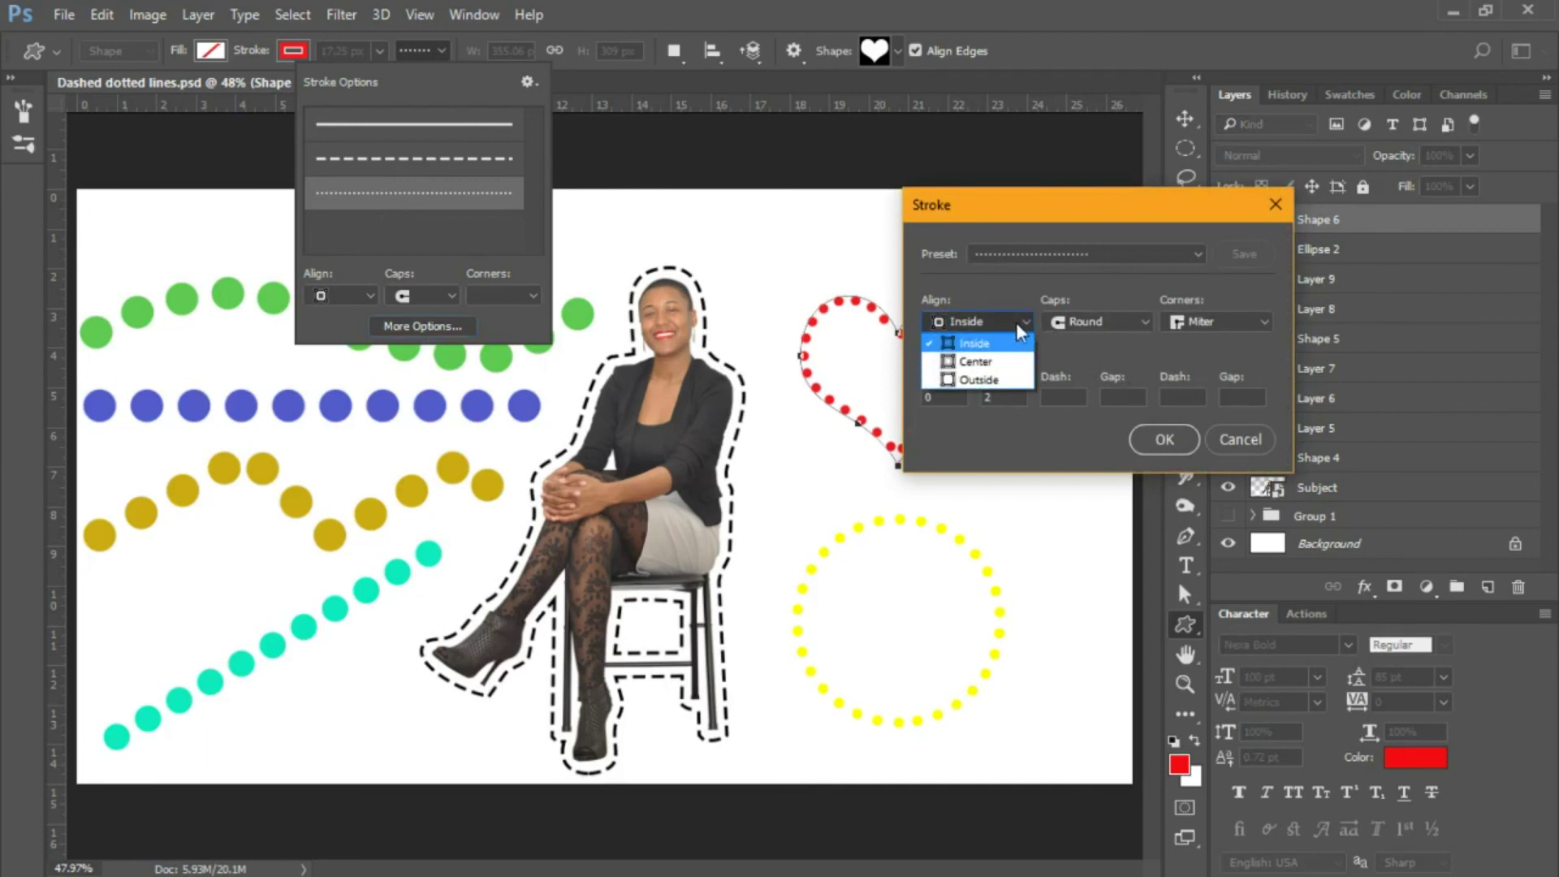
left_click(968, 382)
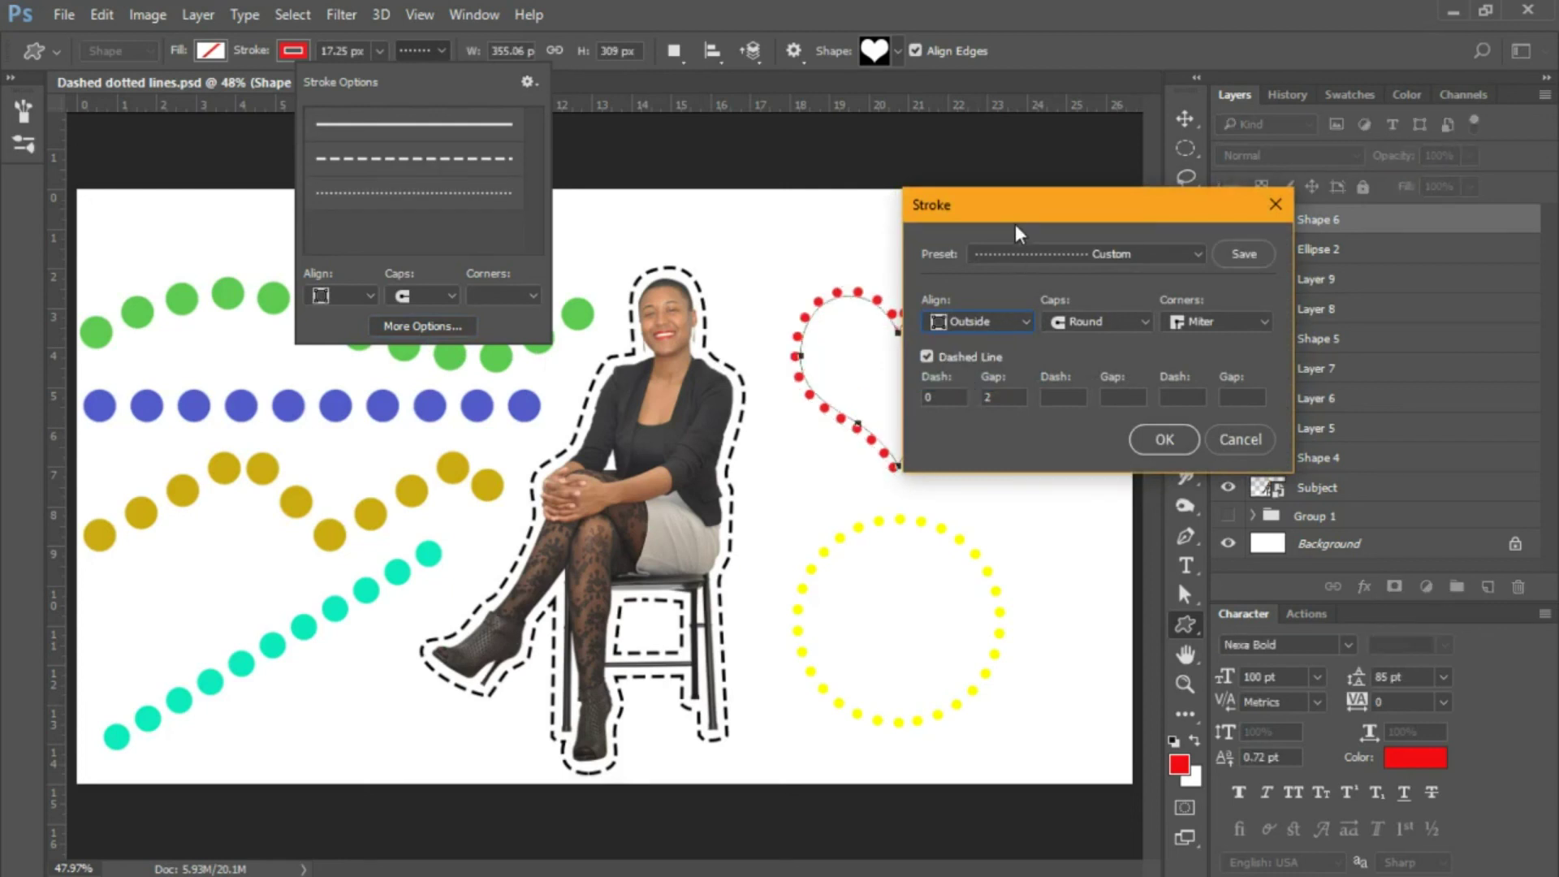
left_click_drag(1031, 210, 1187, 192)
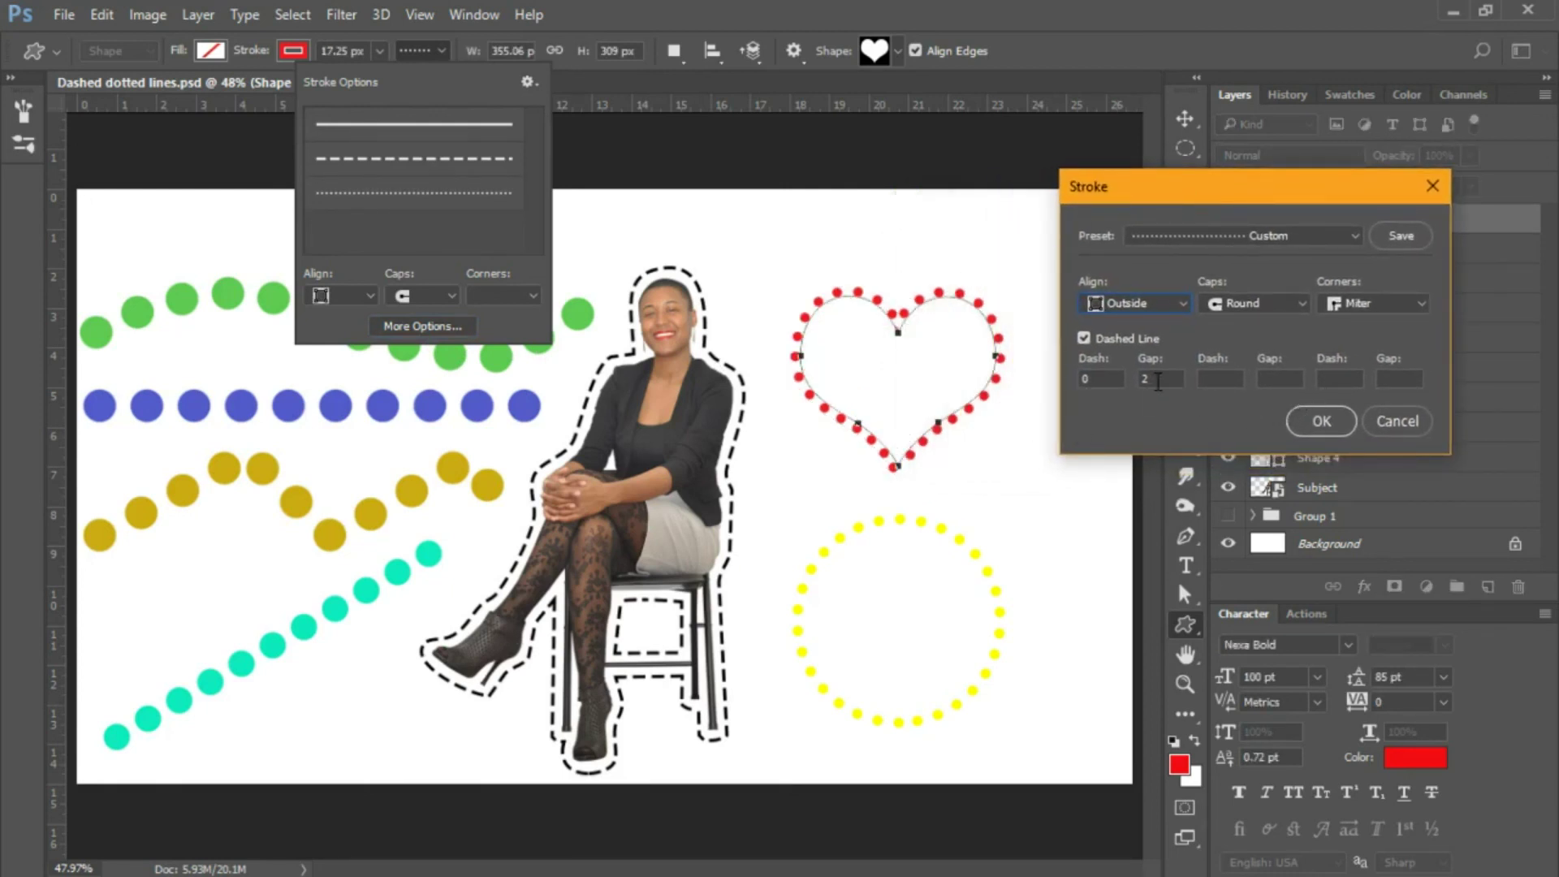
Set the dot gap to 1.94, apply the stroke, then zoom out to view the whole canvas
left_click_drag(1157, 382, 1135, 381)
left_click(1161, 376)
left_click_drag(1161, 376, 1116, 380)
double_click(1156, 372)
type("1.94")
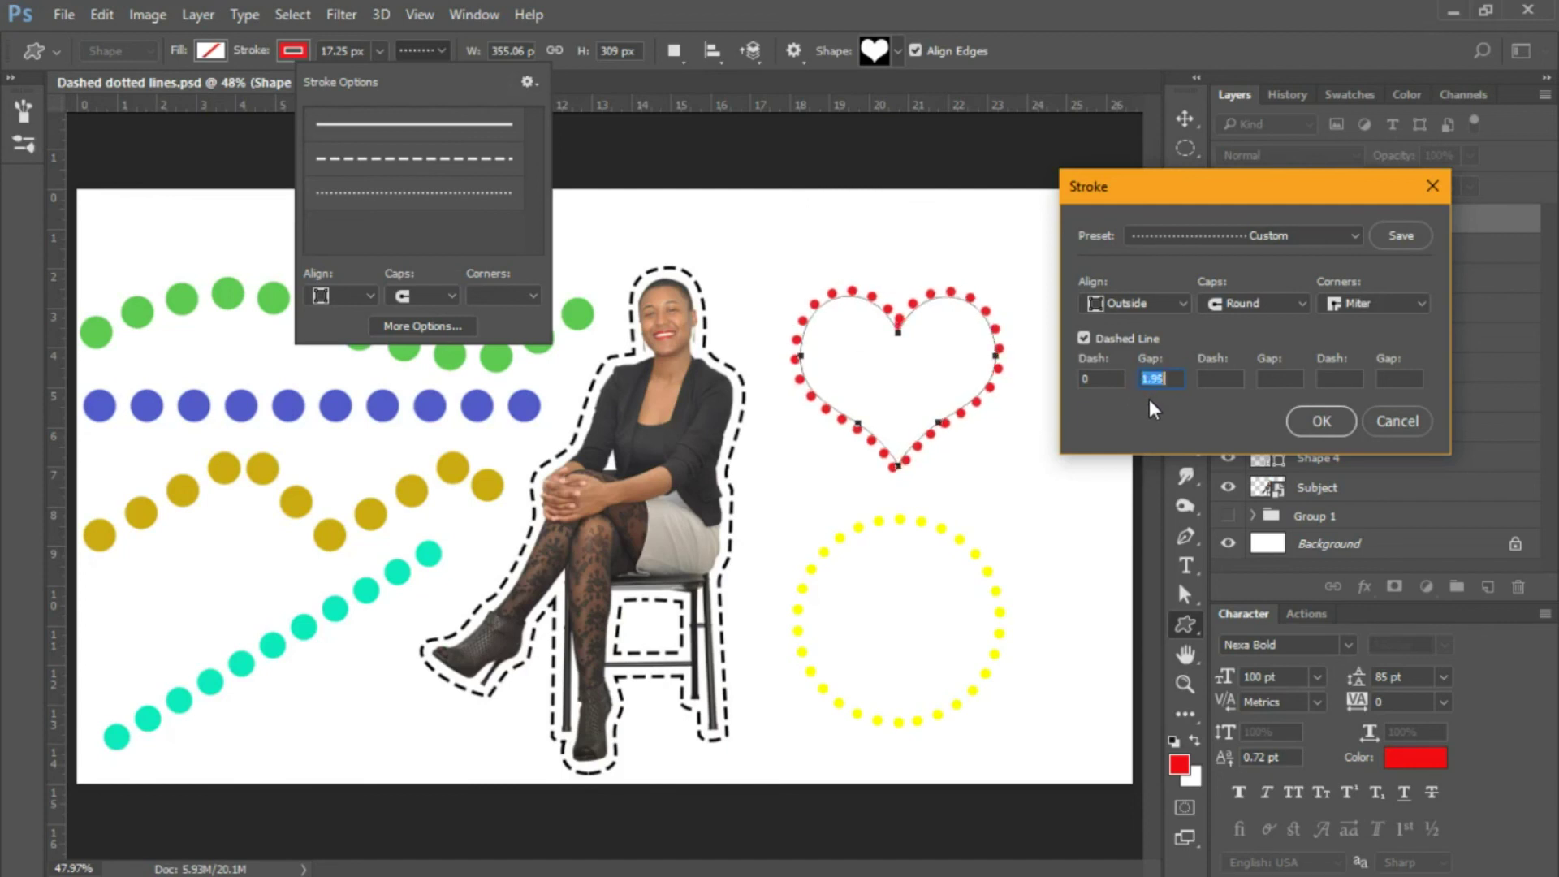
key("Down")
key("Up")
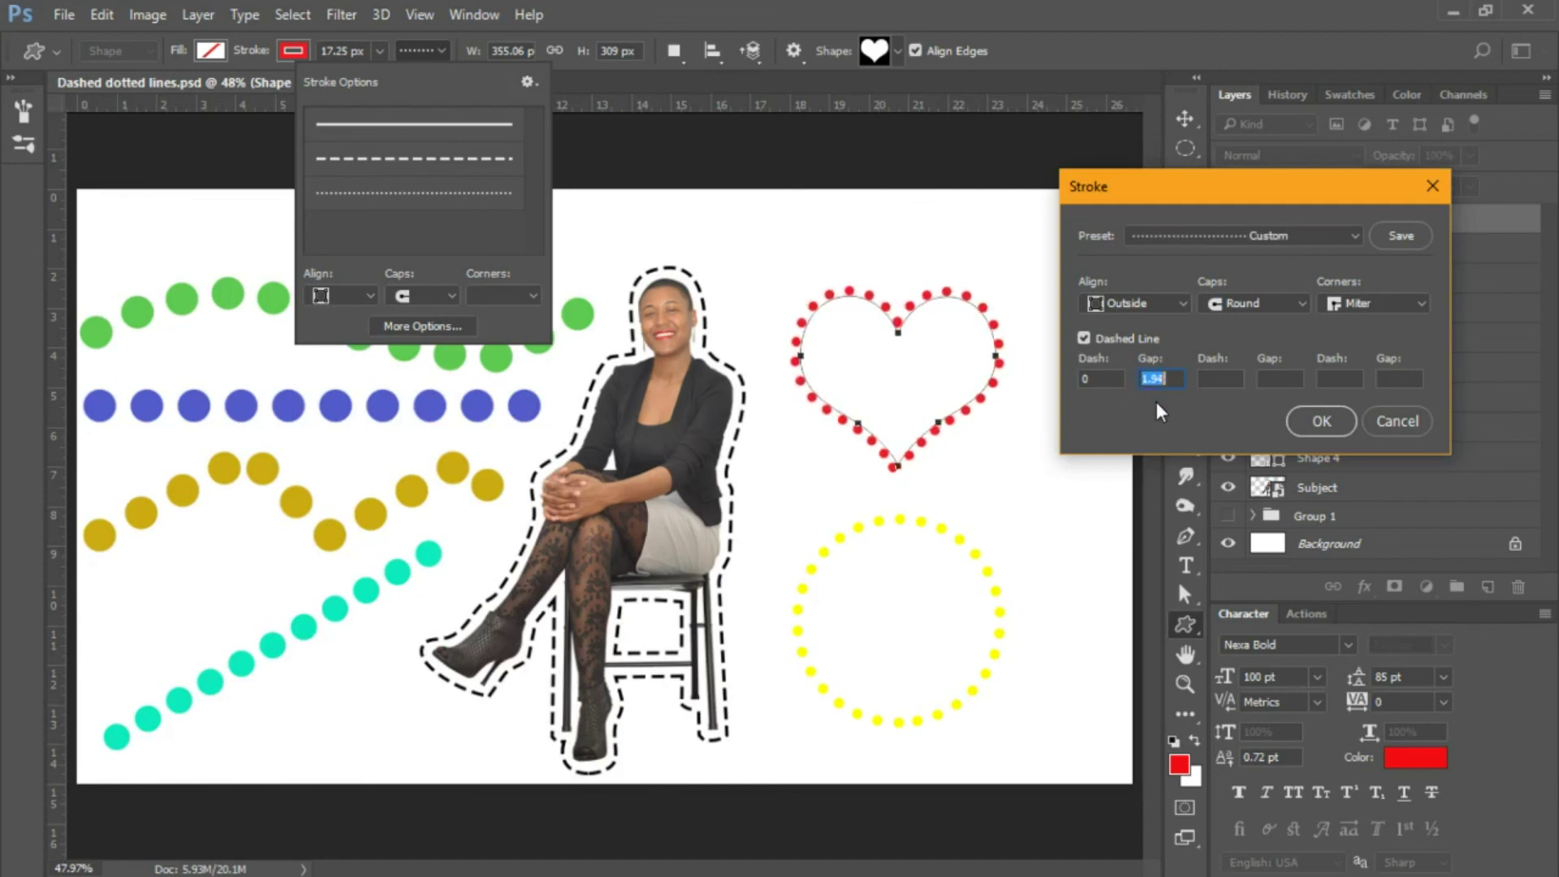
left_click(1321, 421)
key("v")
key("ctrl+minus")
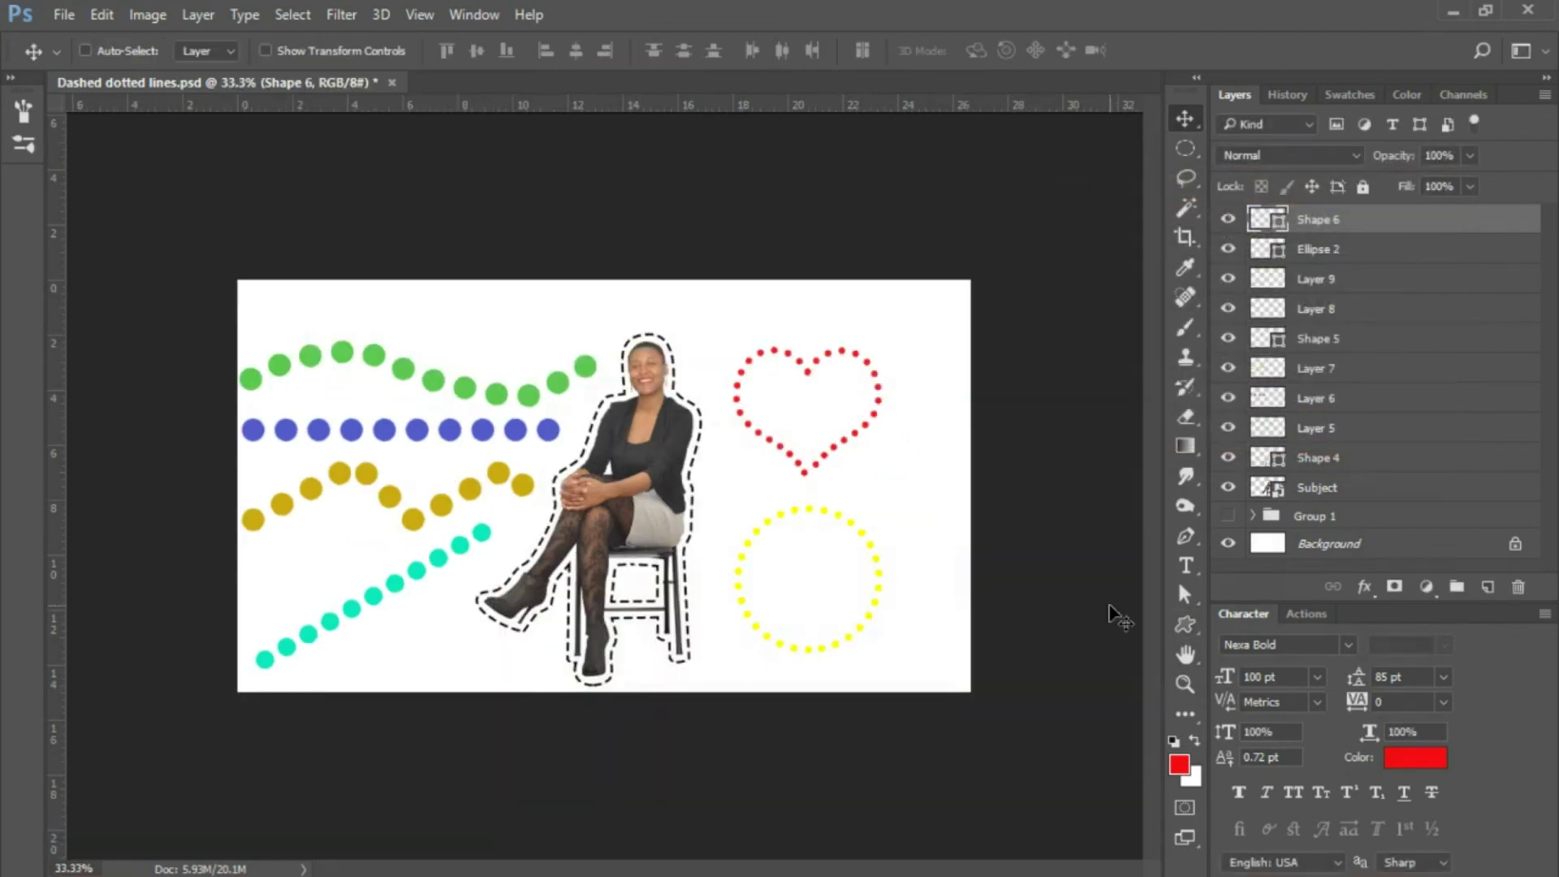